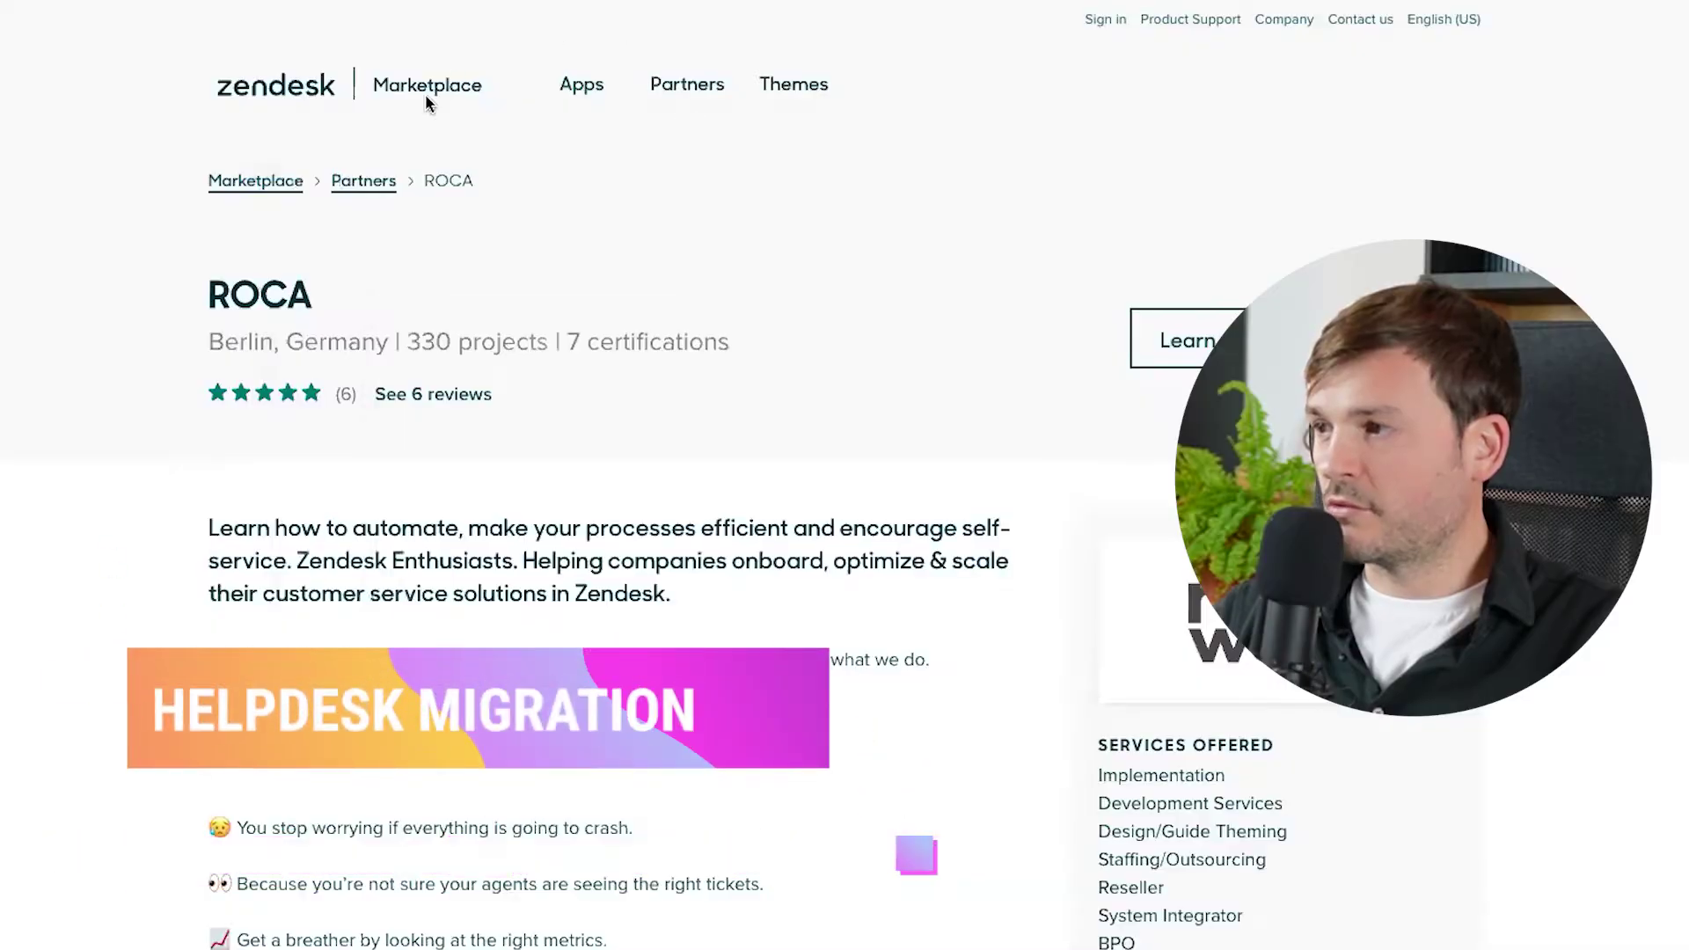
Step: Filter Marketplace apps by 'help desk', open Help Desk Migration, and enlarge its third screenshot
click(585, 88)
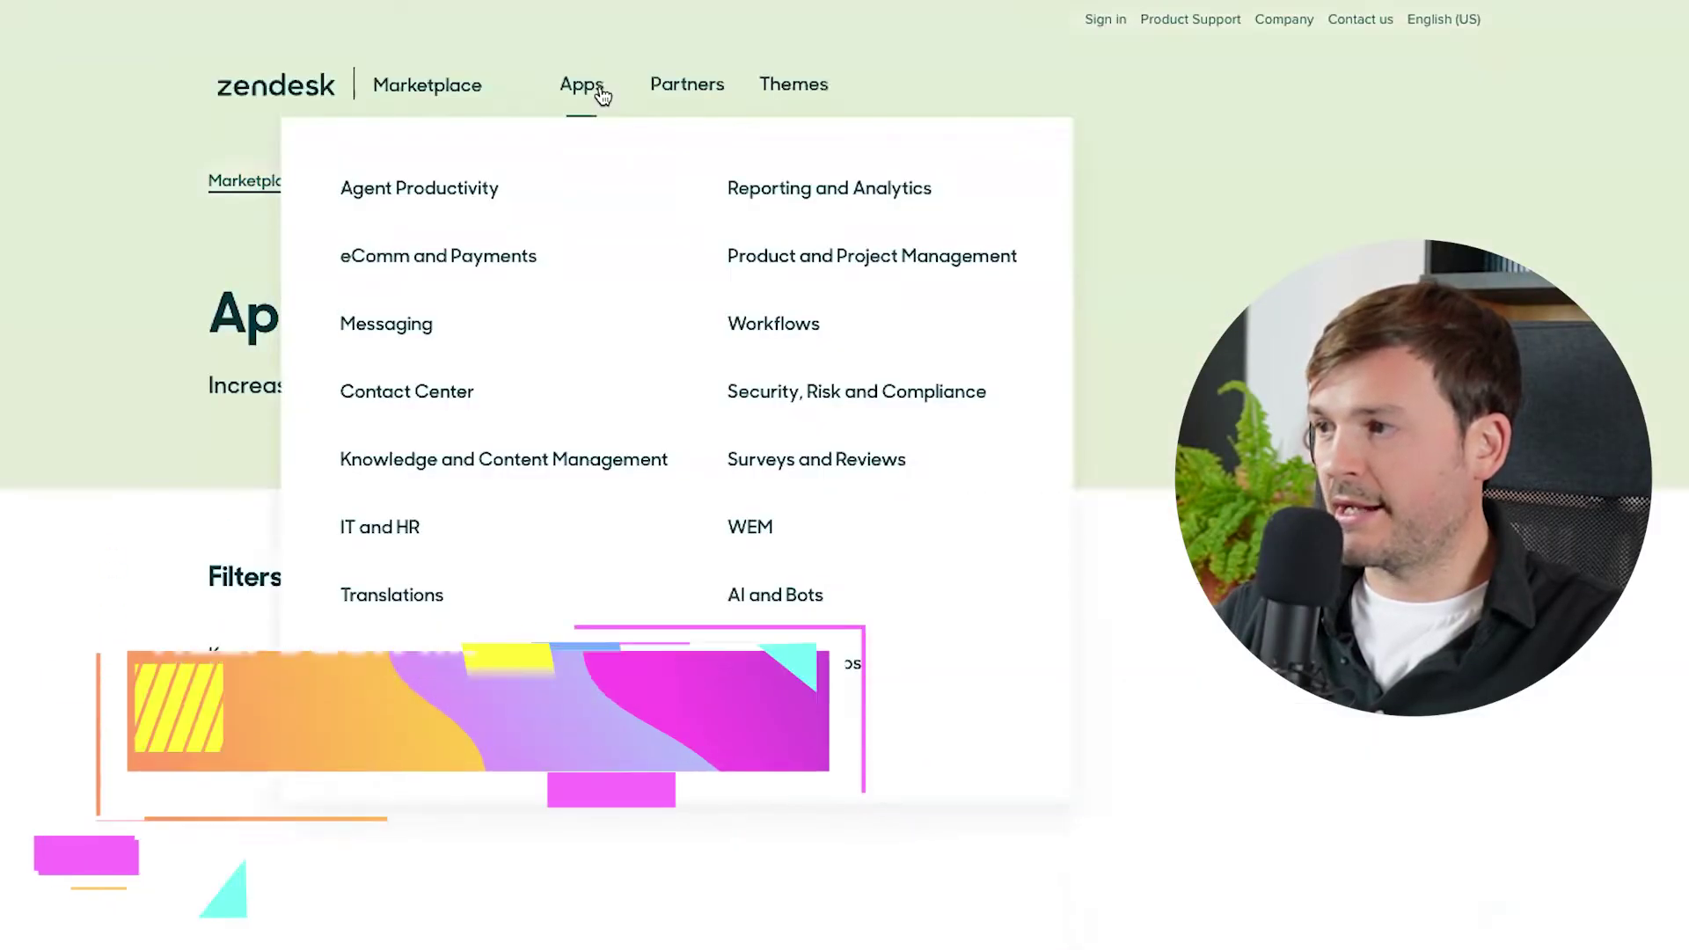
click(306, 727)
text(help desk)
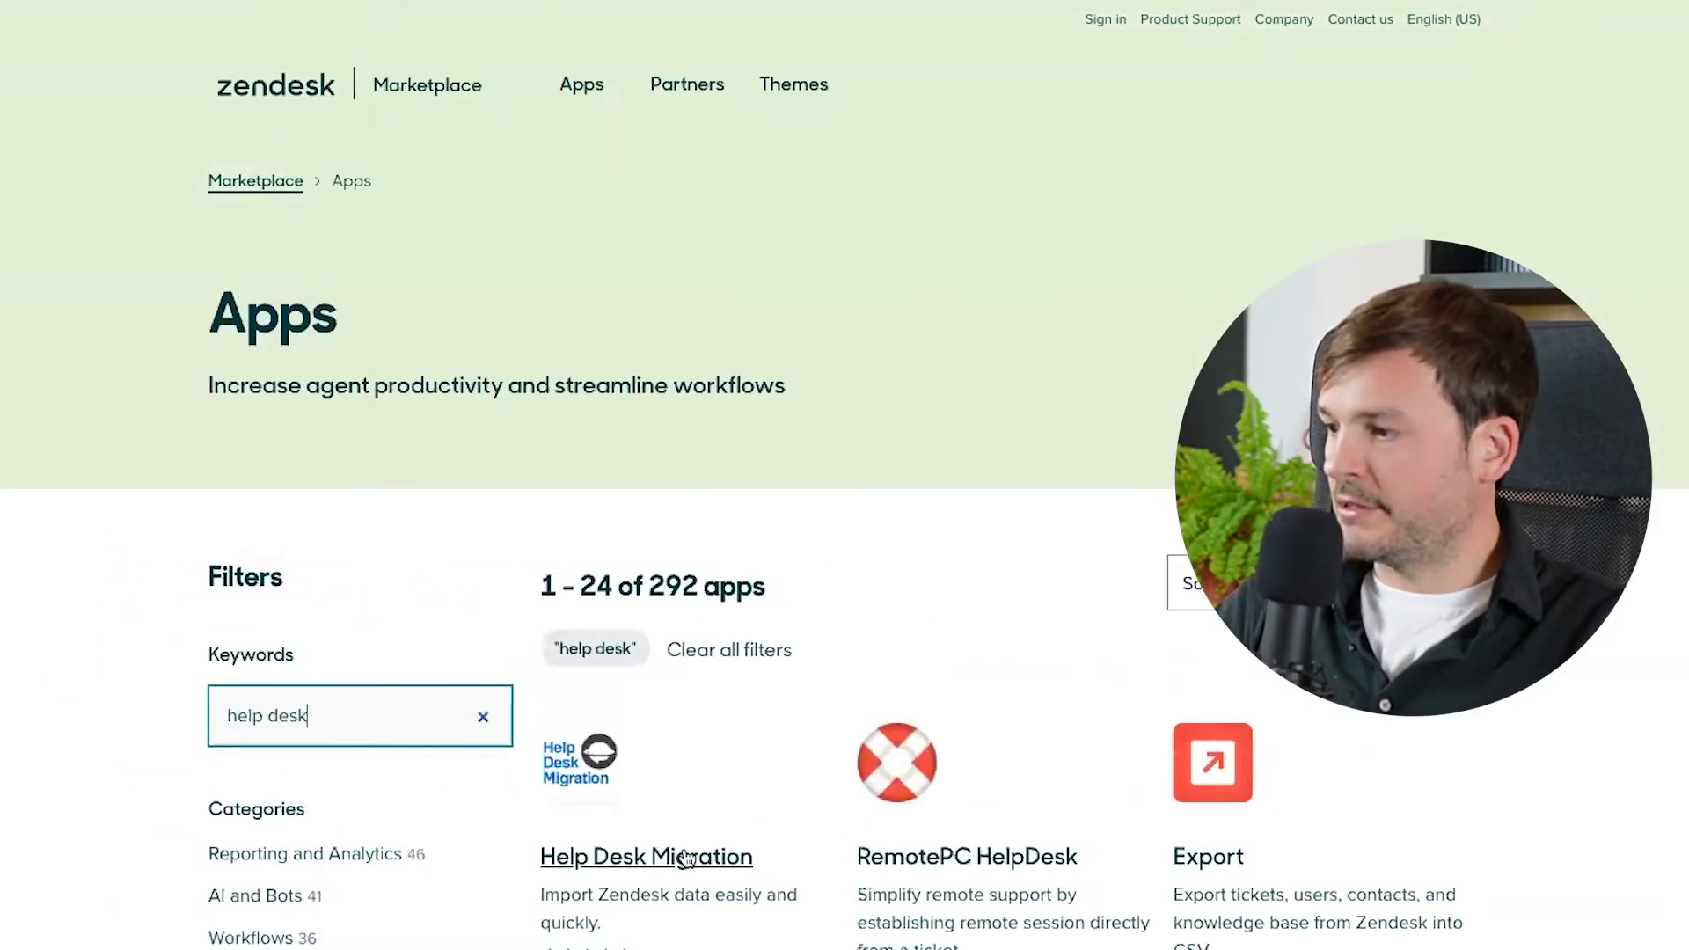
click(686, 858)
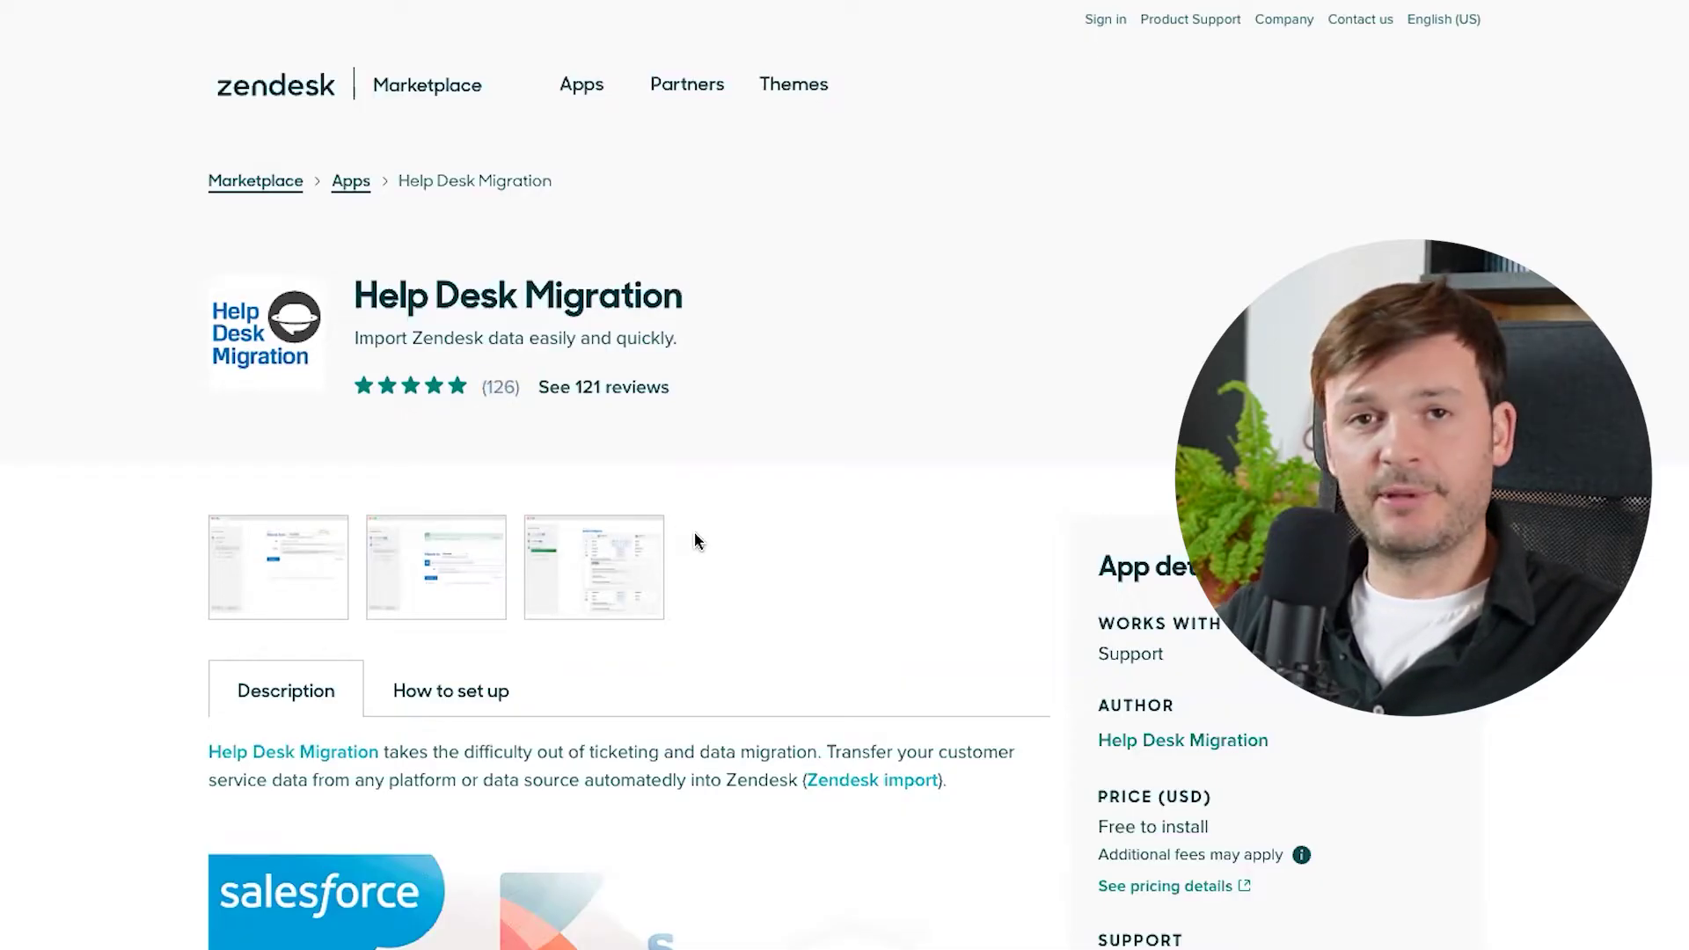
click(601, 560)
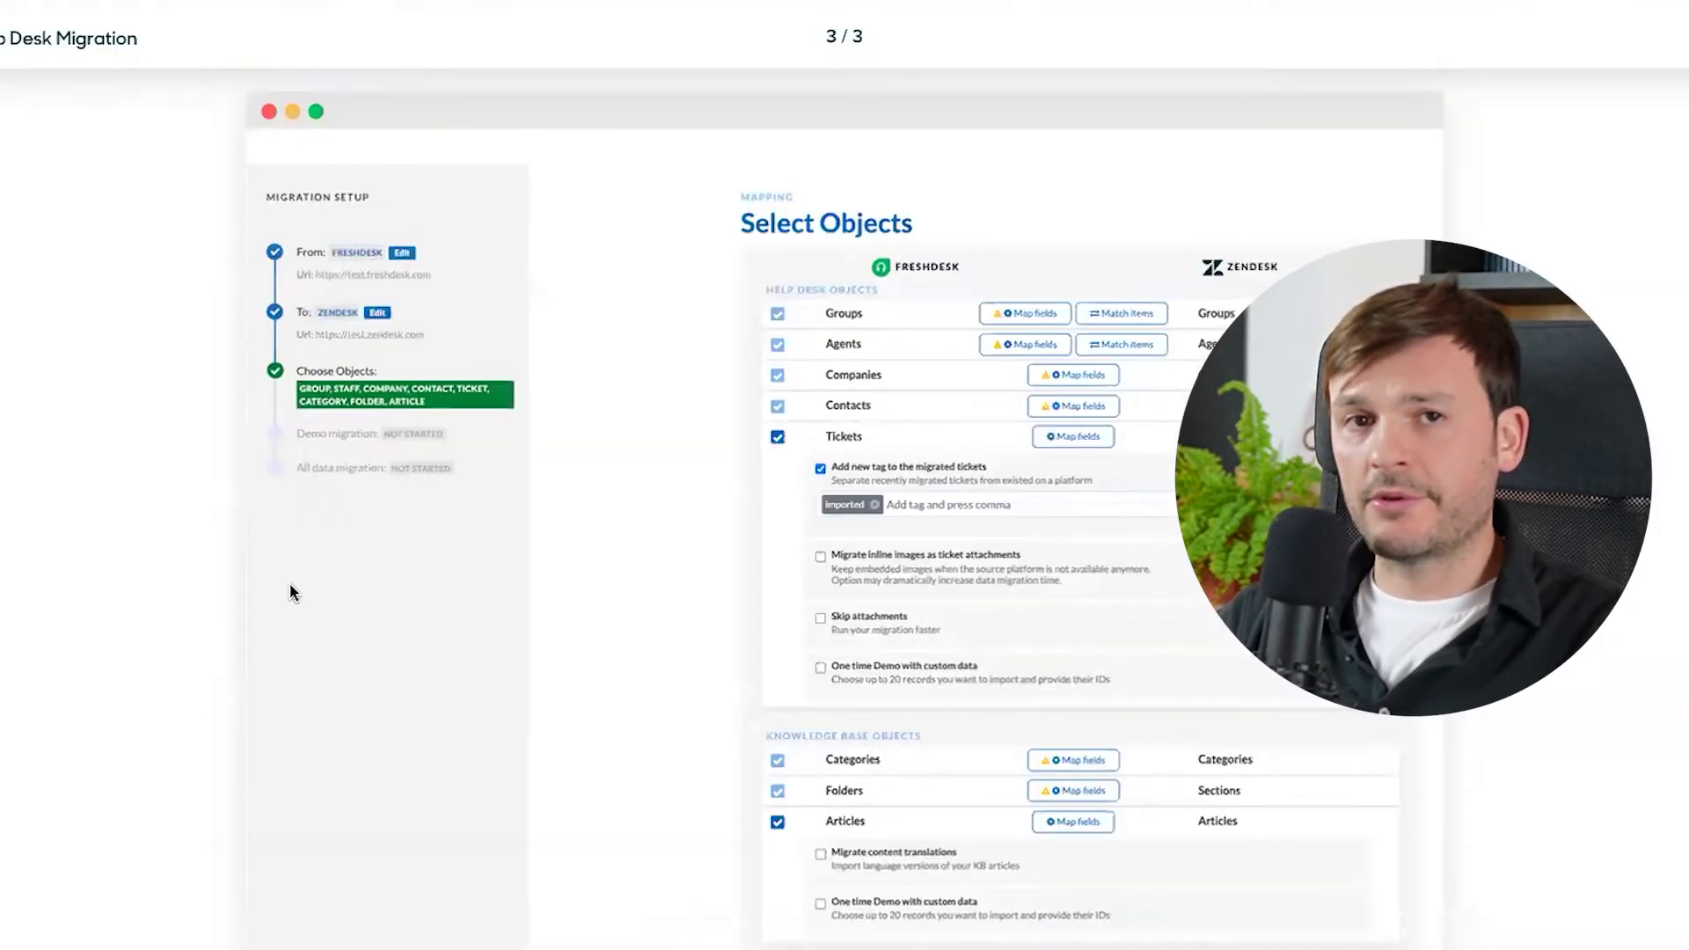
Step: Close the enlarged screenshot and sign in to Help Desk Migration with a Google account
key(Escape)
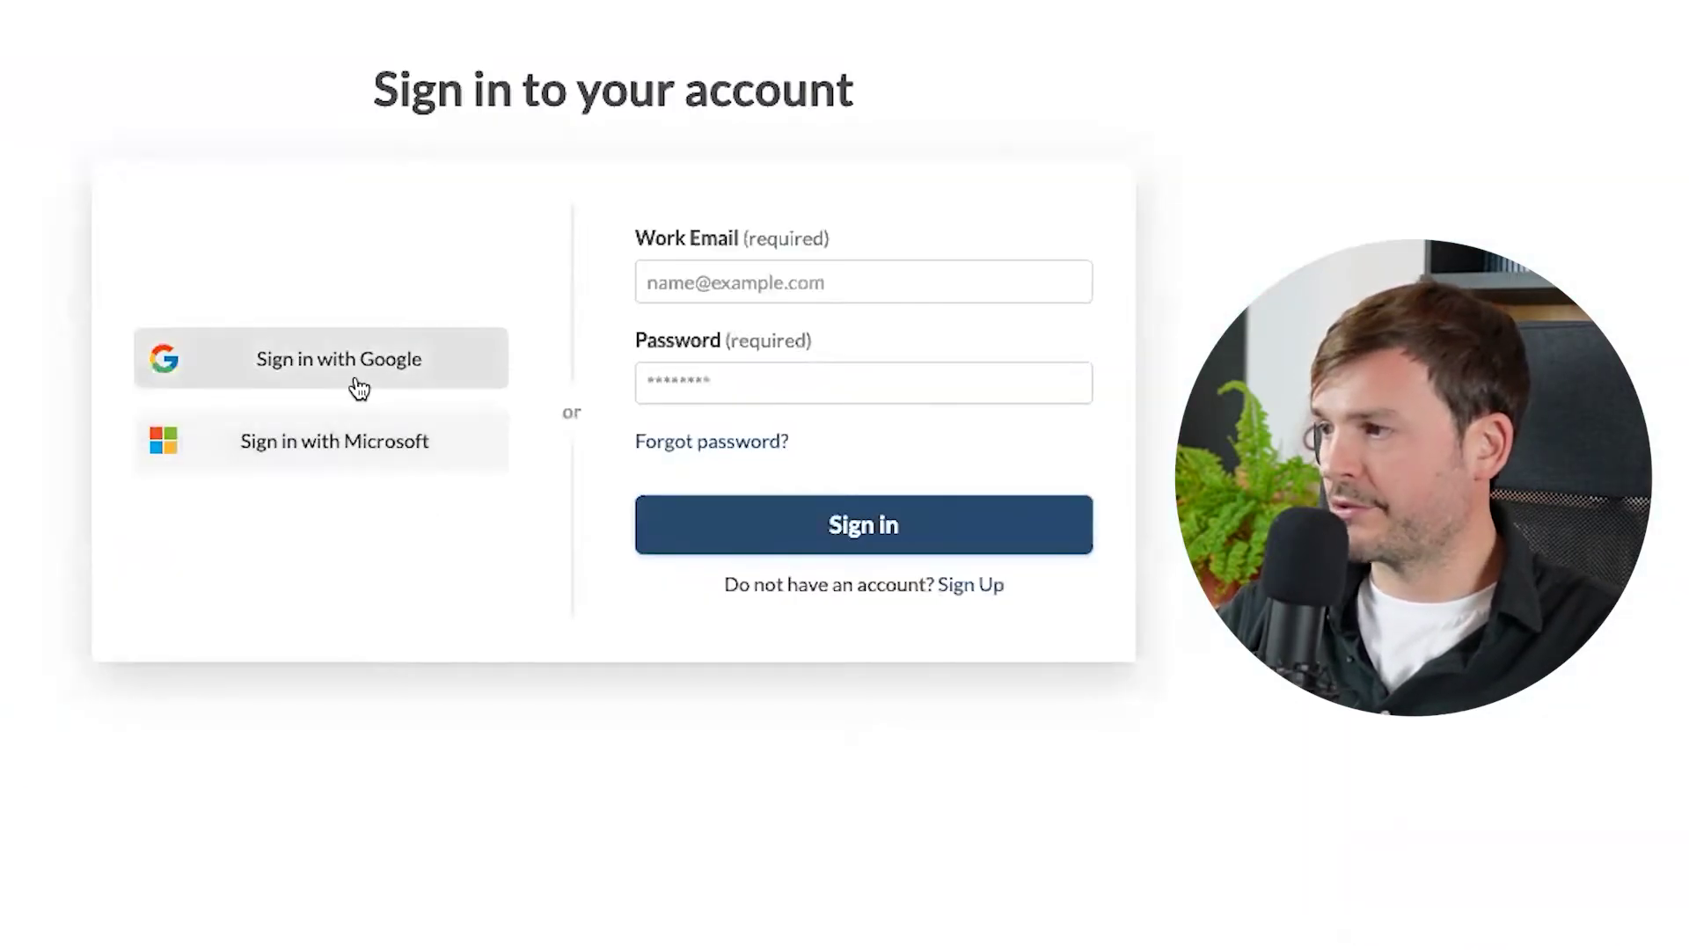
click(362, 372)
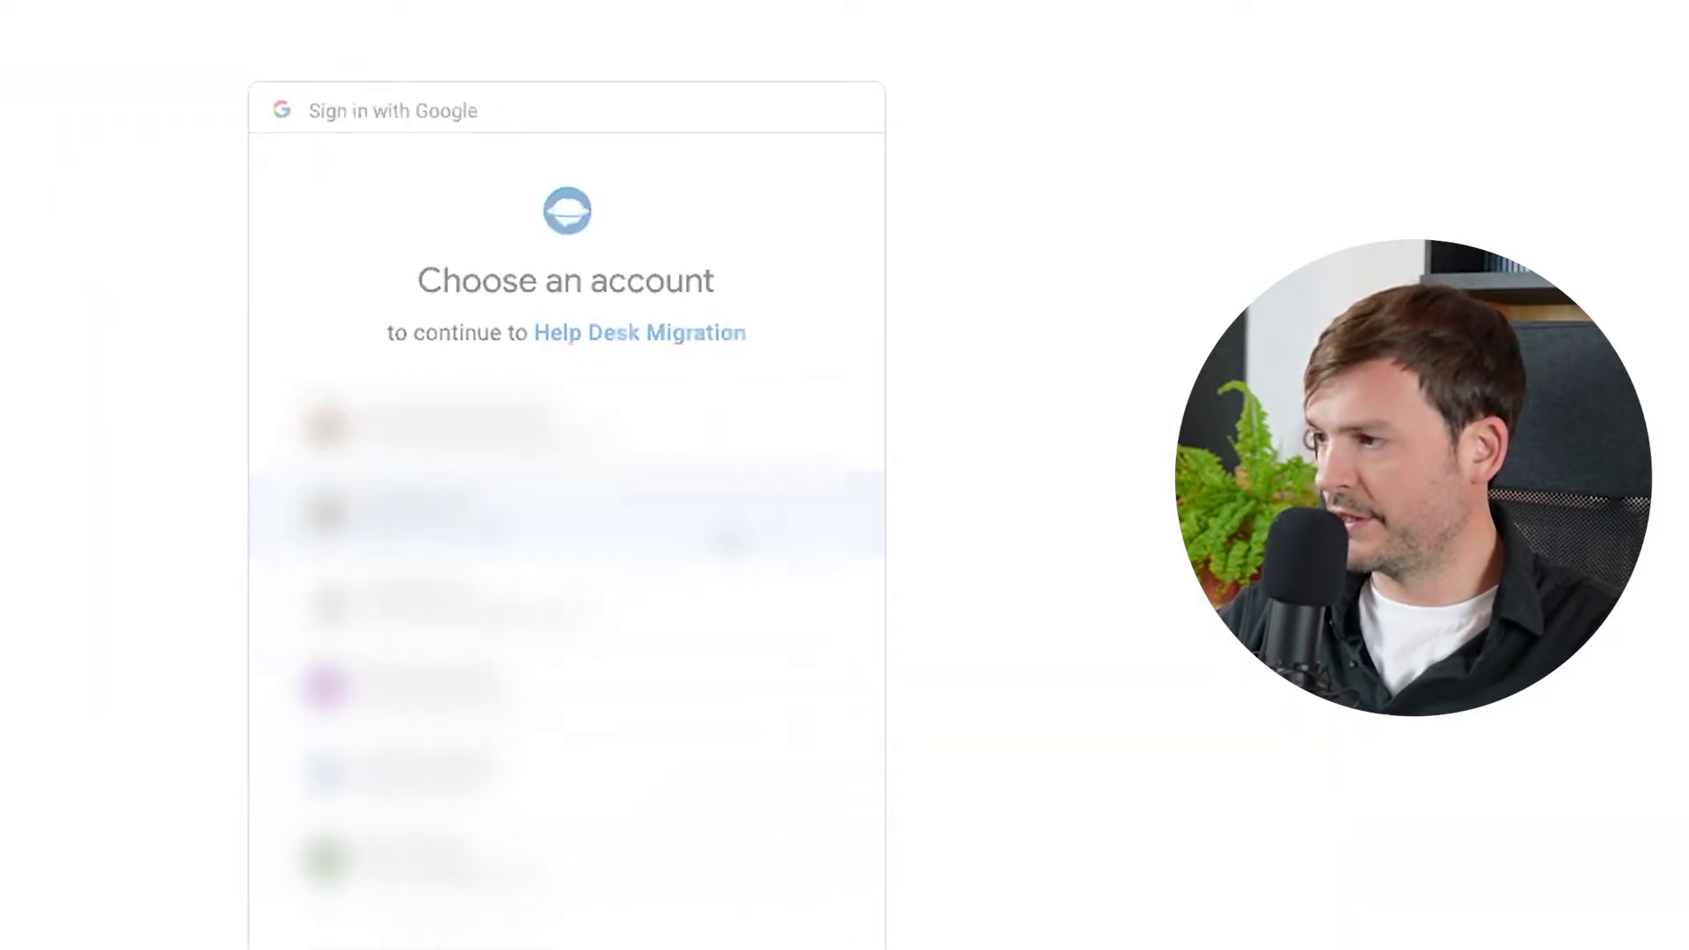
click(716, 532)
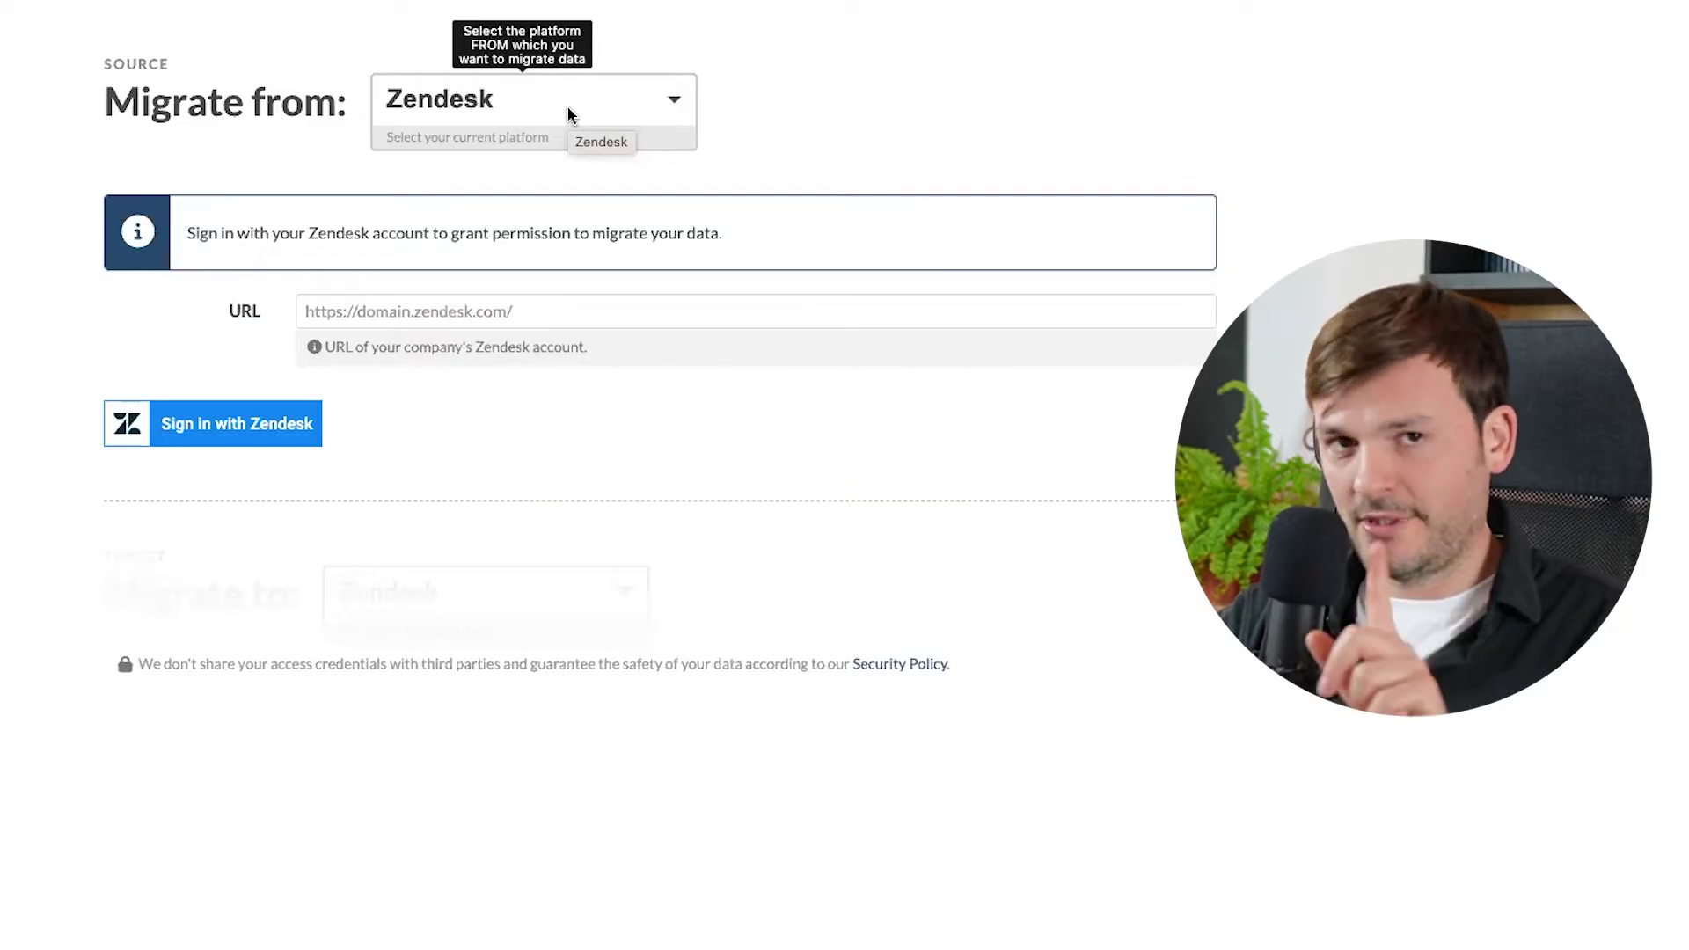
click(630, 100)
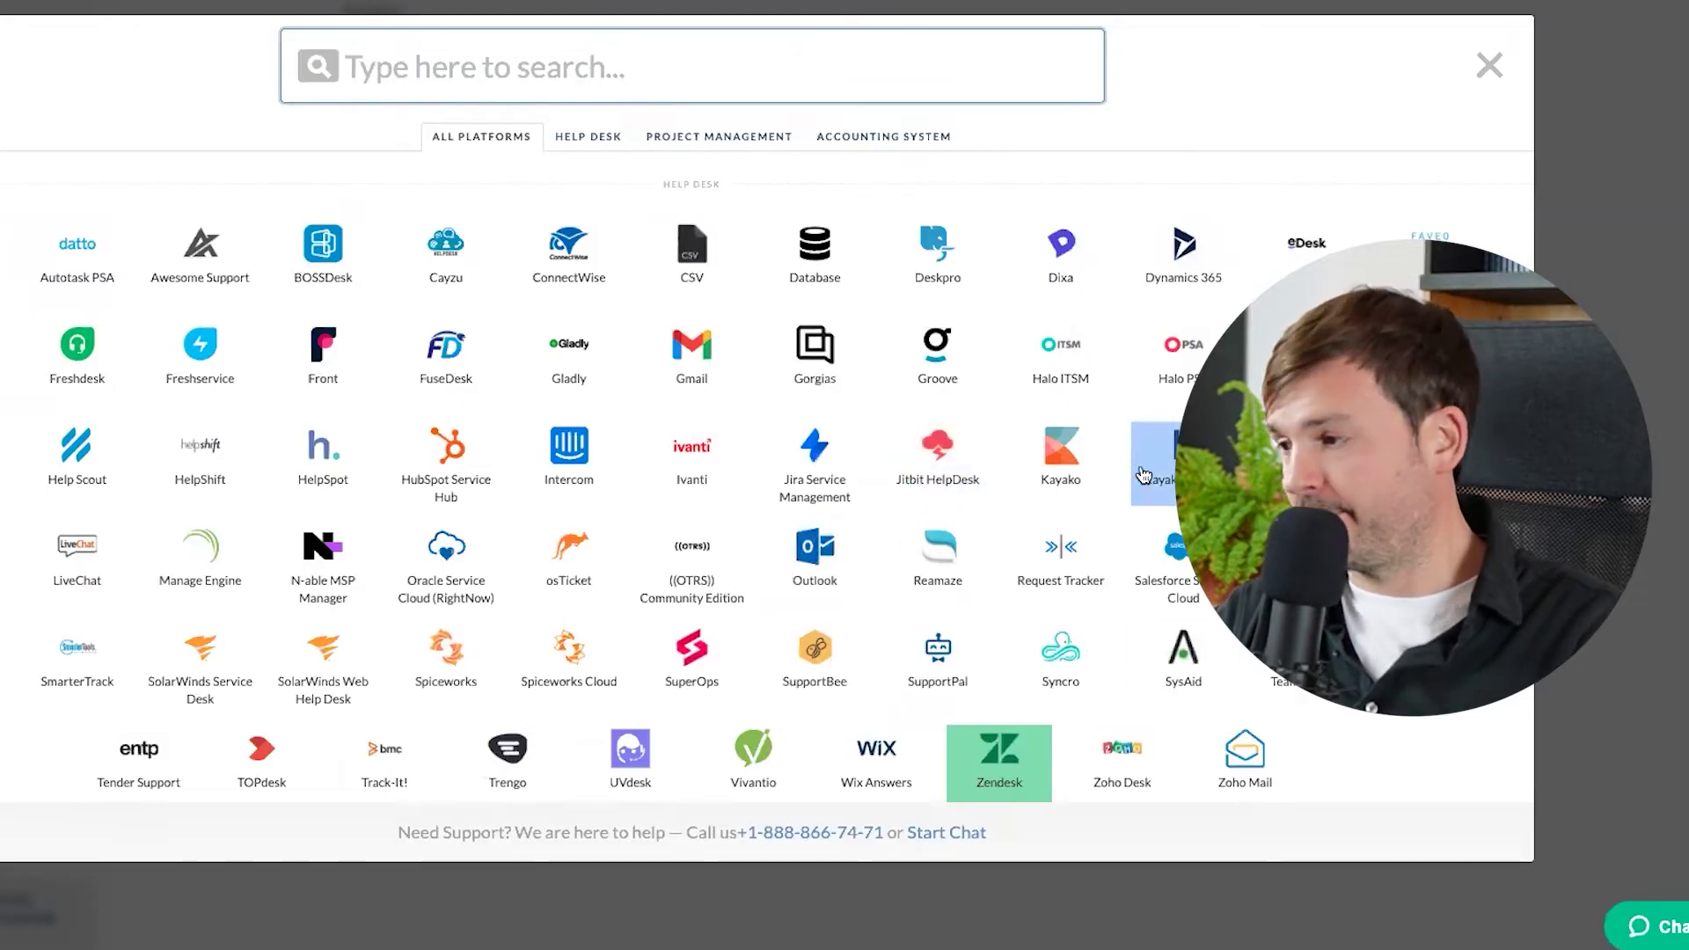
scroll(1128, 480, down, 4)
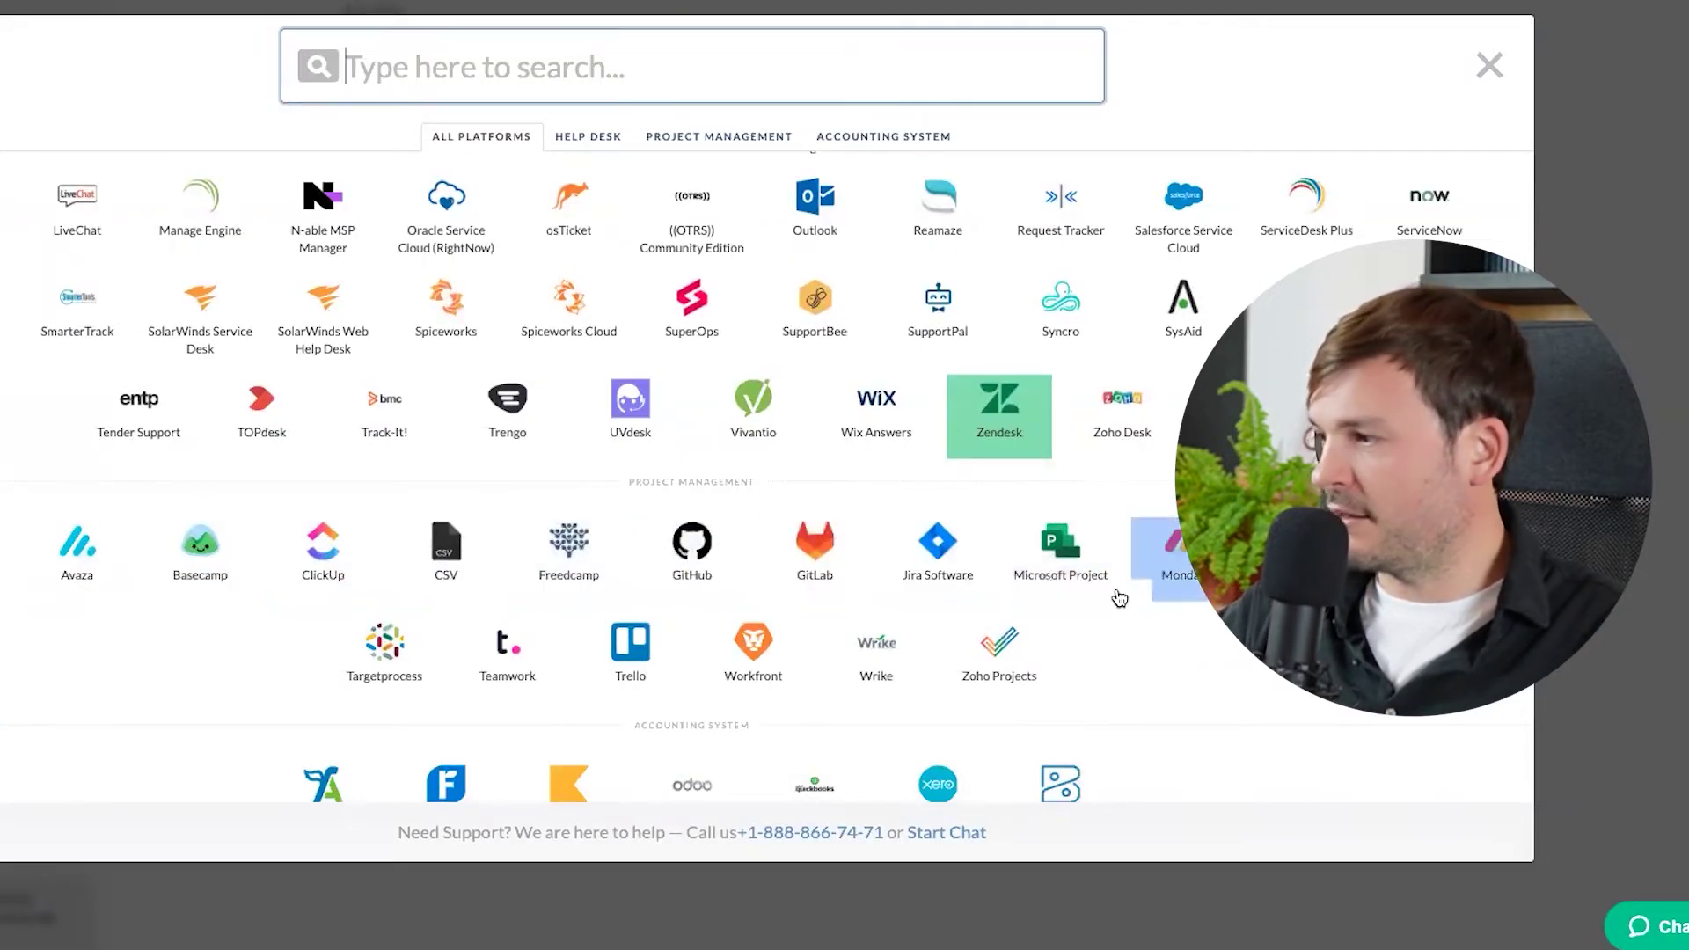
scroll(855, 646, up, 4)
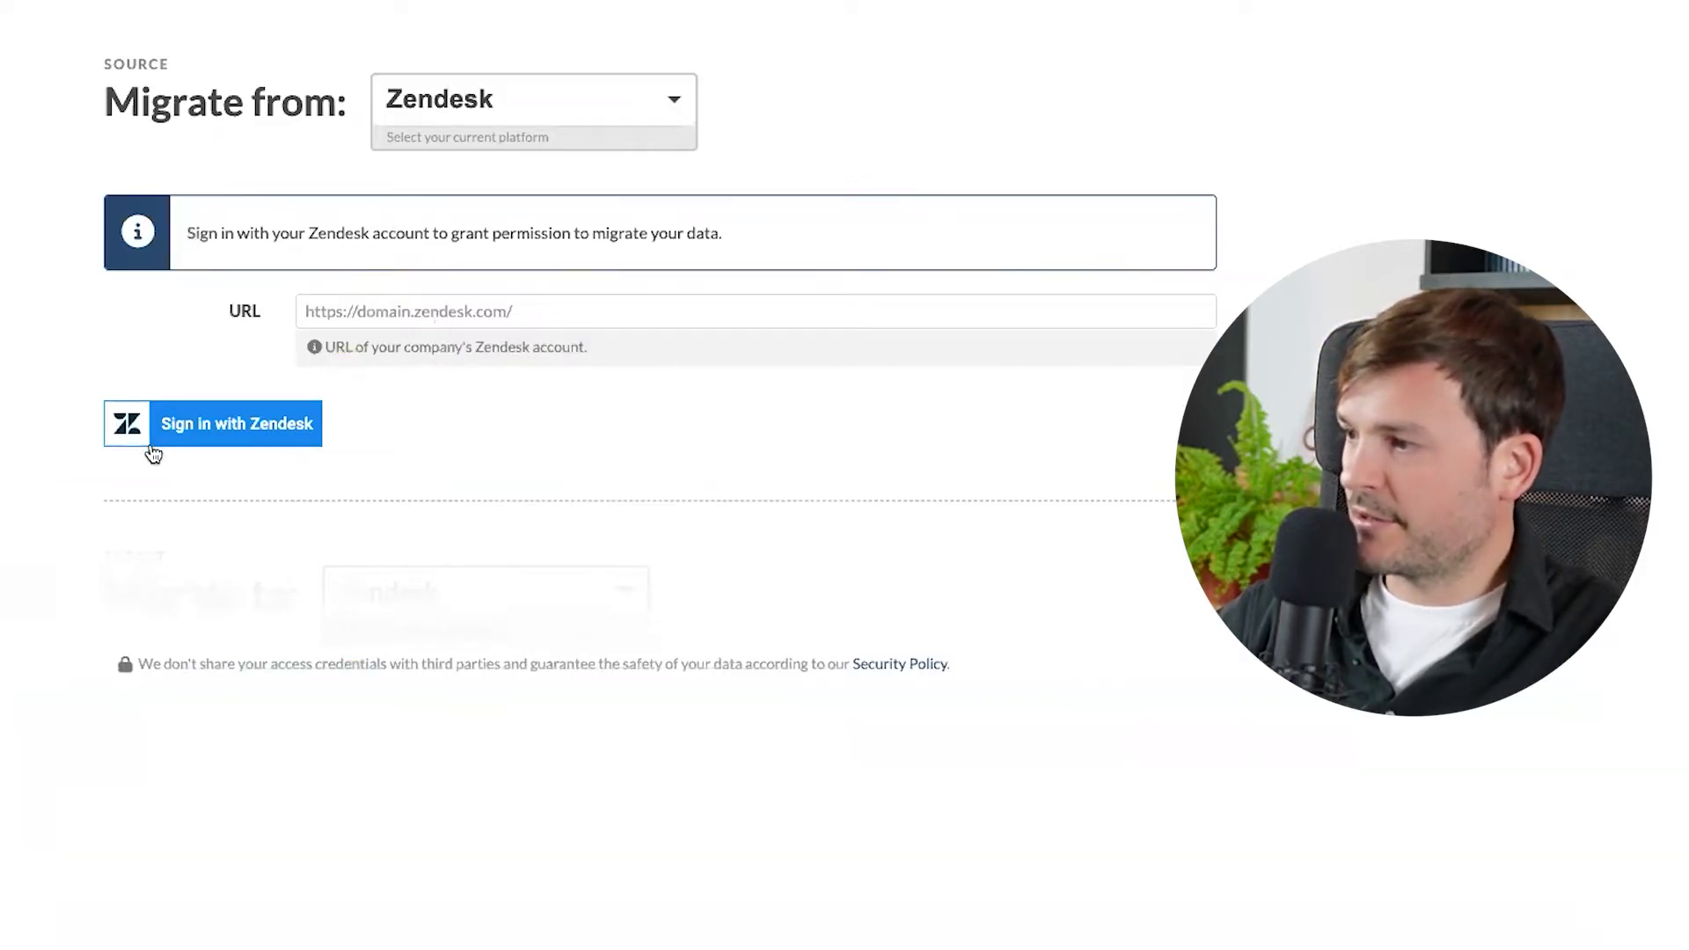
Step: Connect the source Zendesk account by pasting its URL and allowing access
click(203, 426)
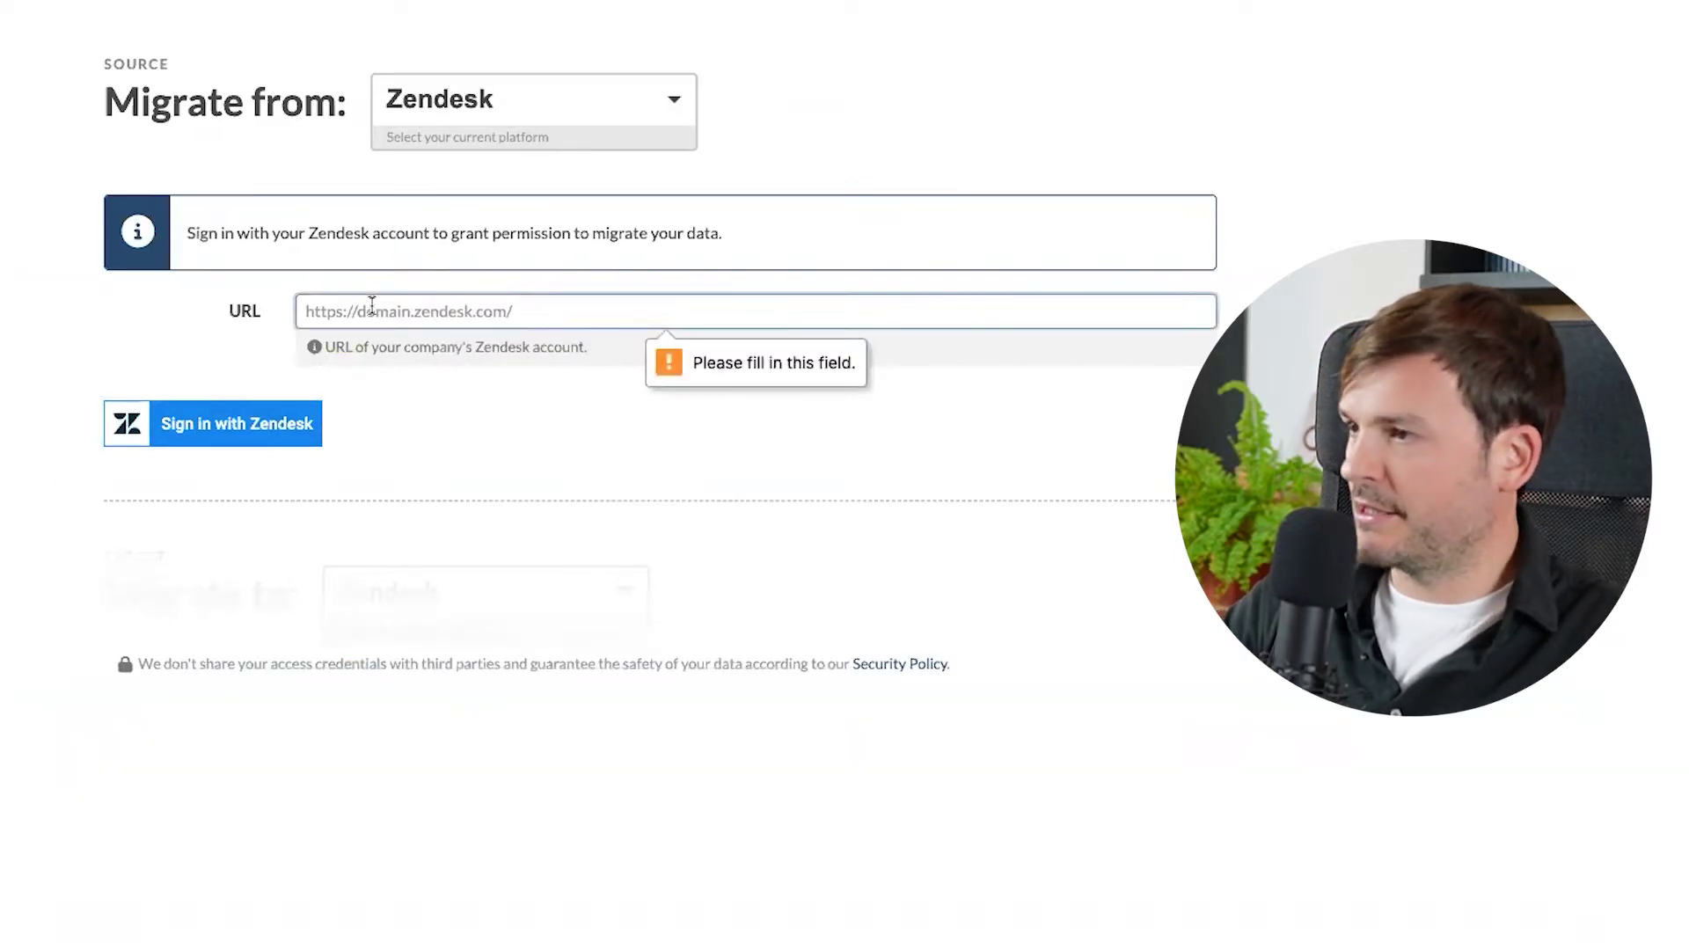
text(https://con-dominiccx.zendesk.com/)
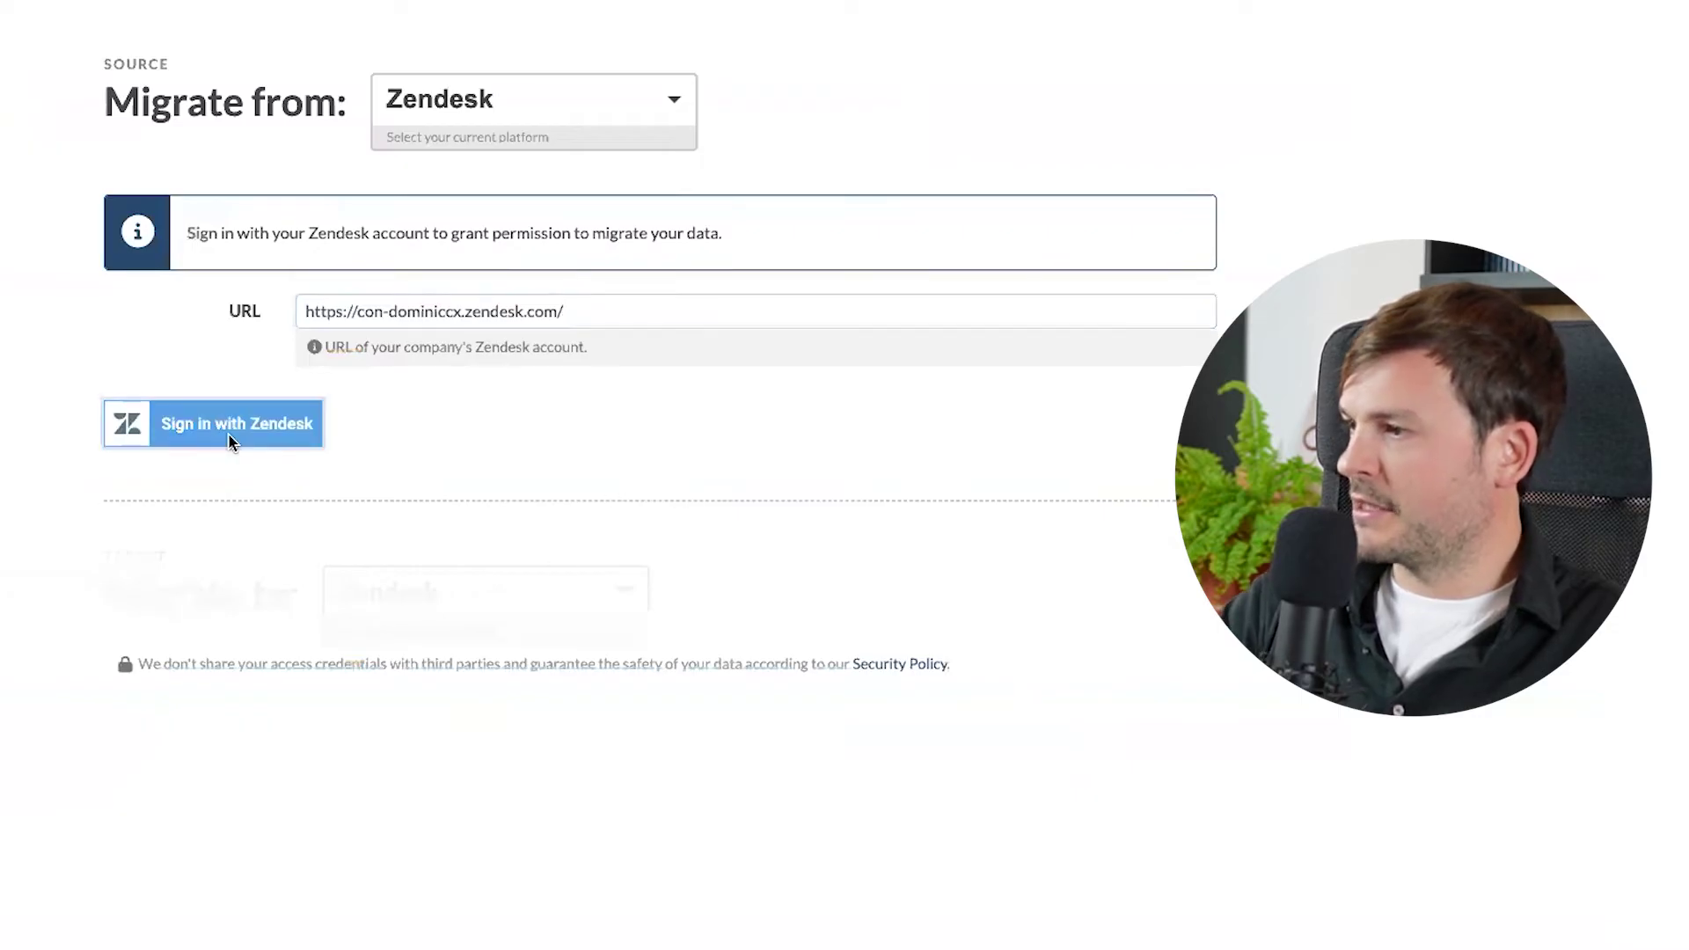
click(287, 424)
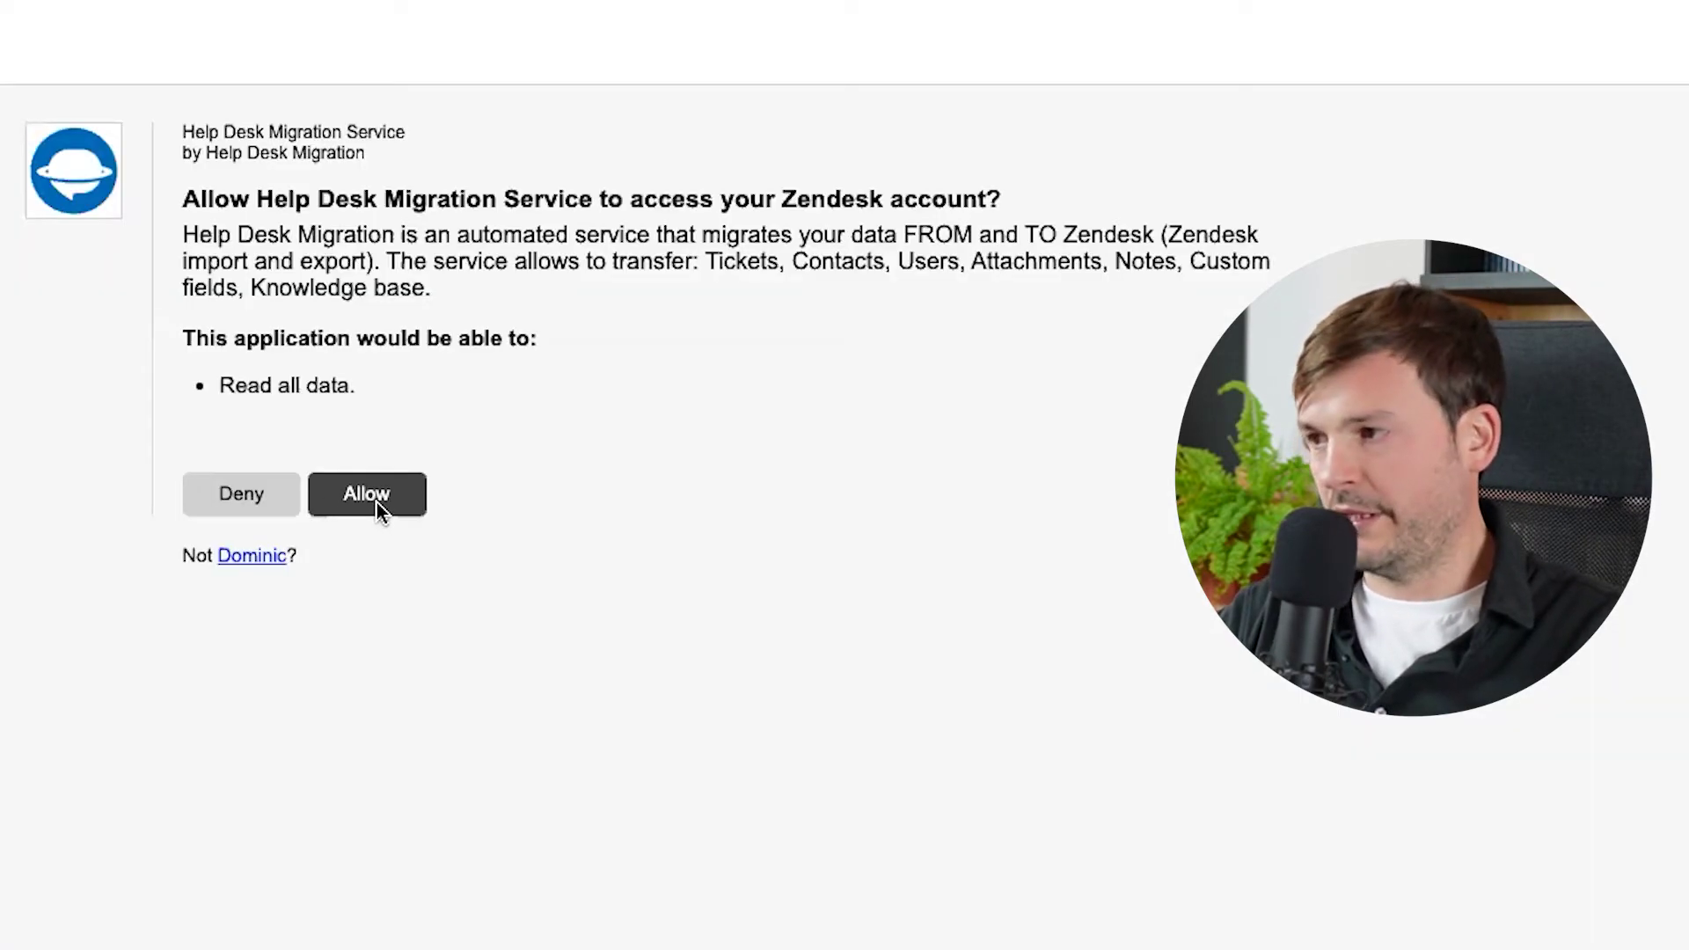
click(388, 496)
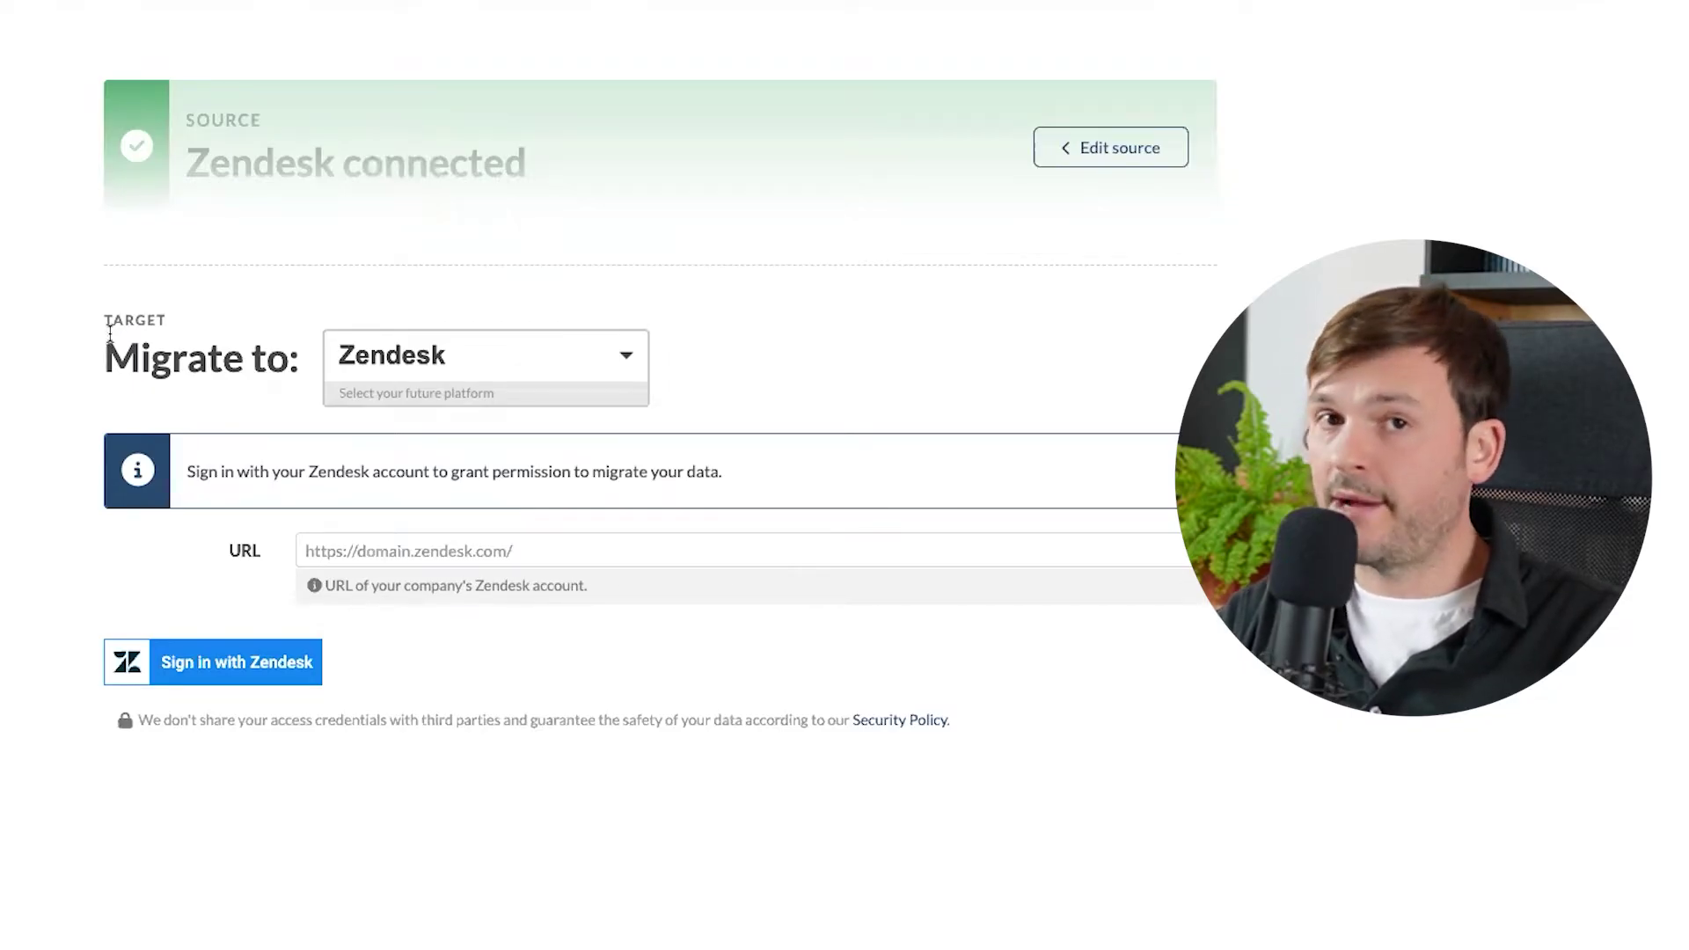
Step: Choose Zendesk as the target platform and authorise the target Zendesk account
click(407, 378)
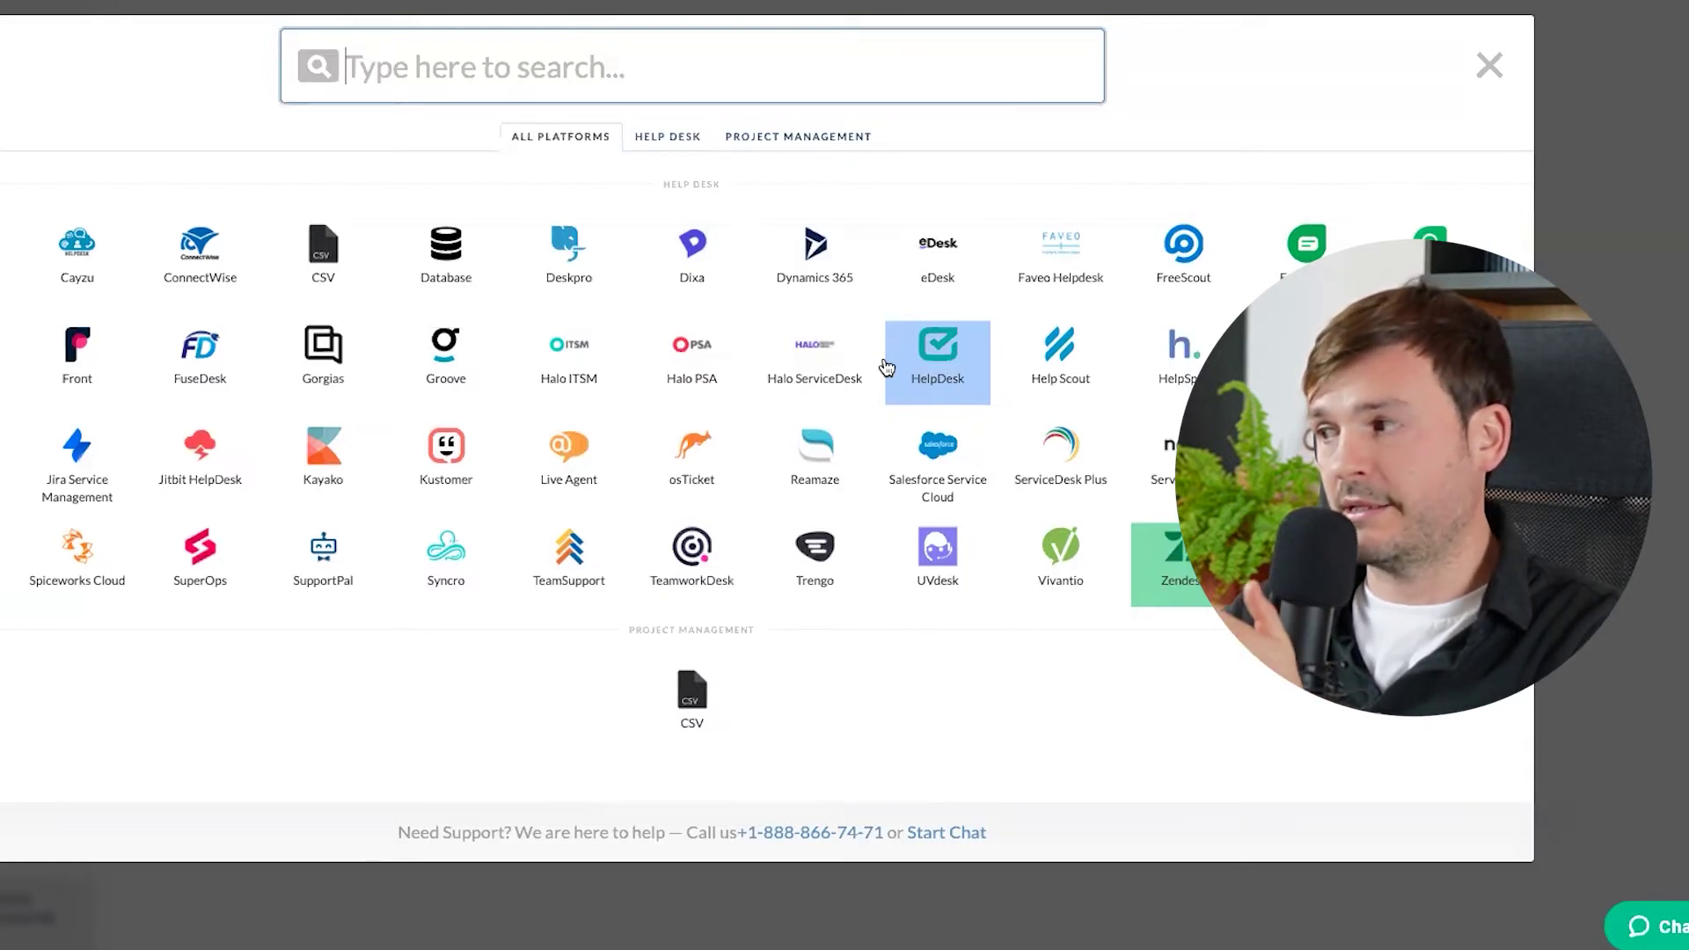
click(1178, 563)
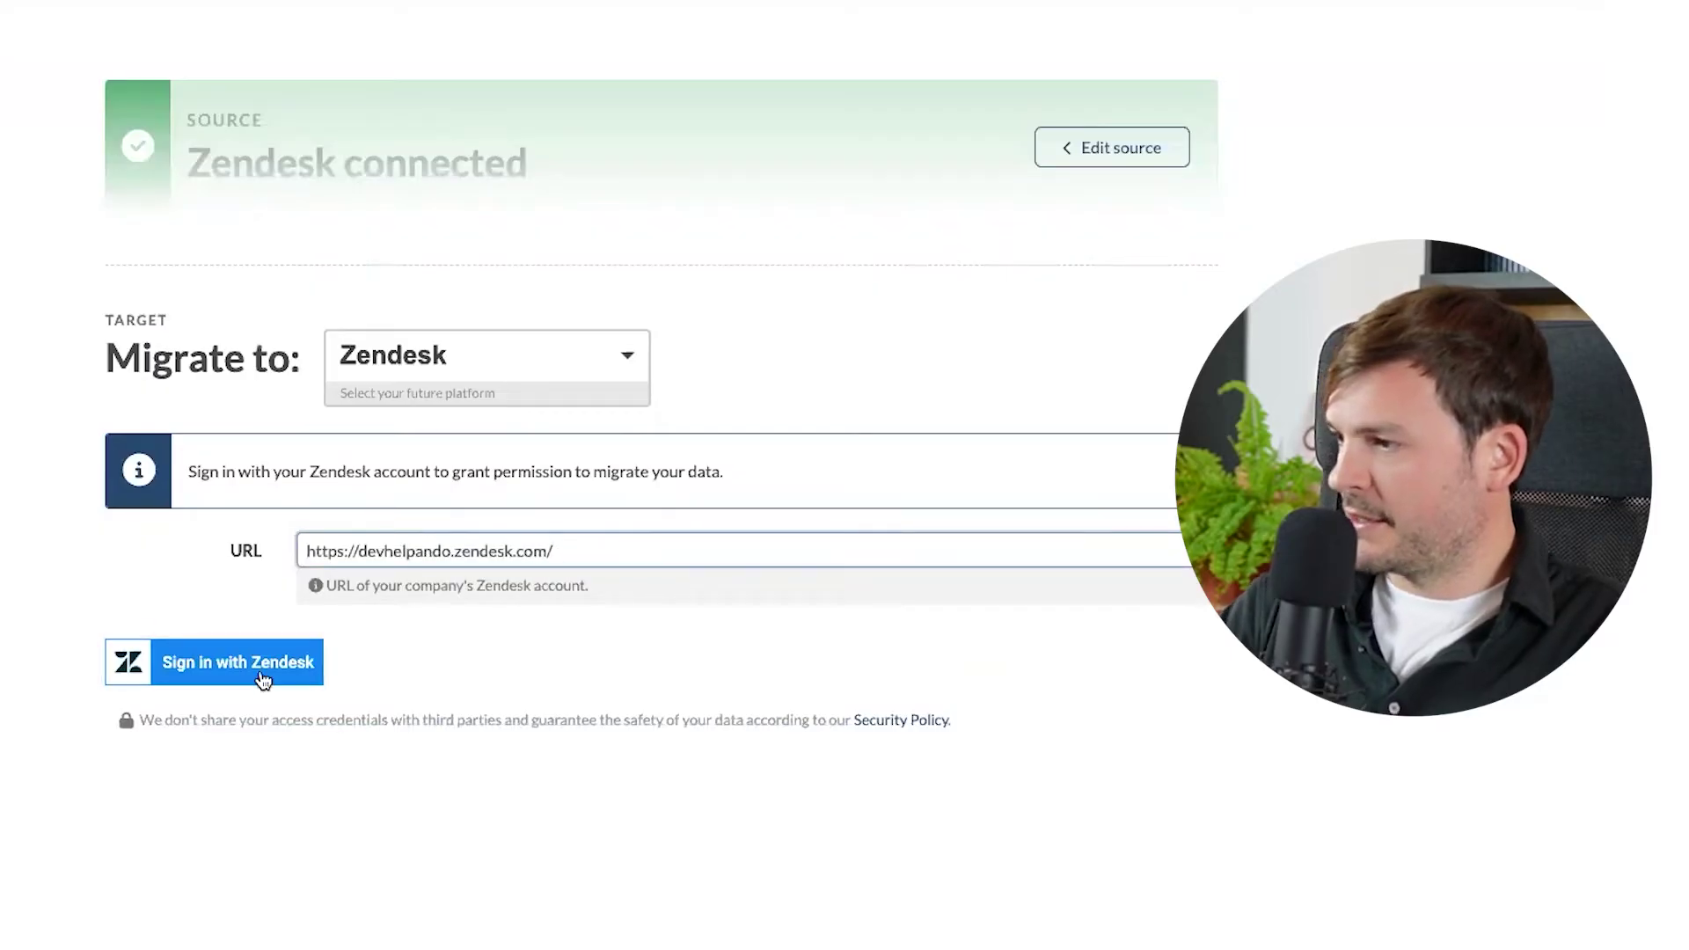
click(261, 676)
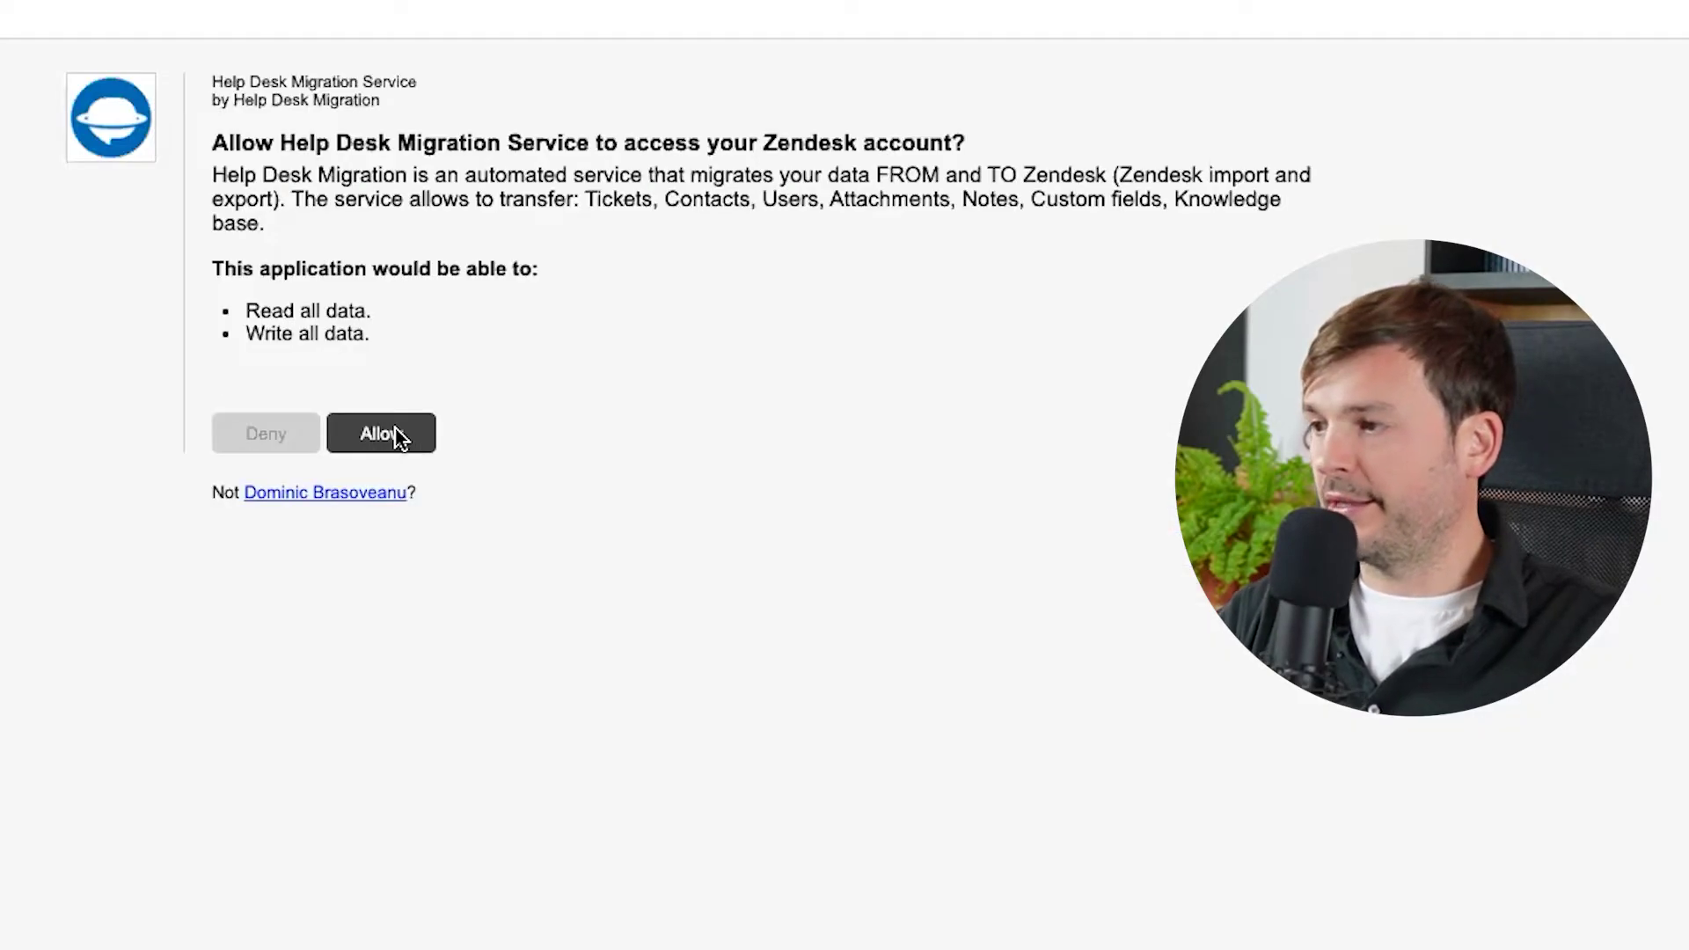
click(381, 434)
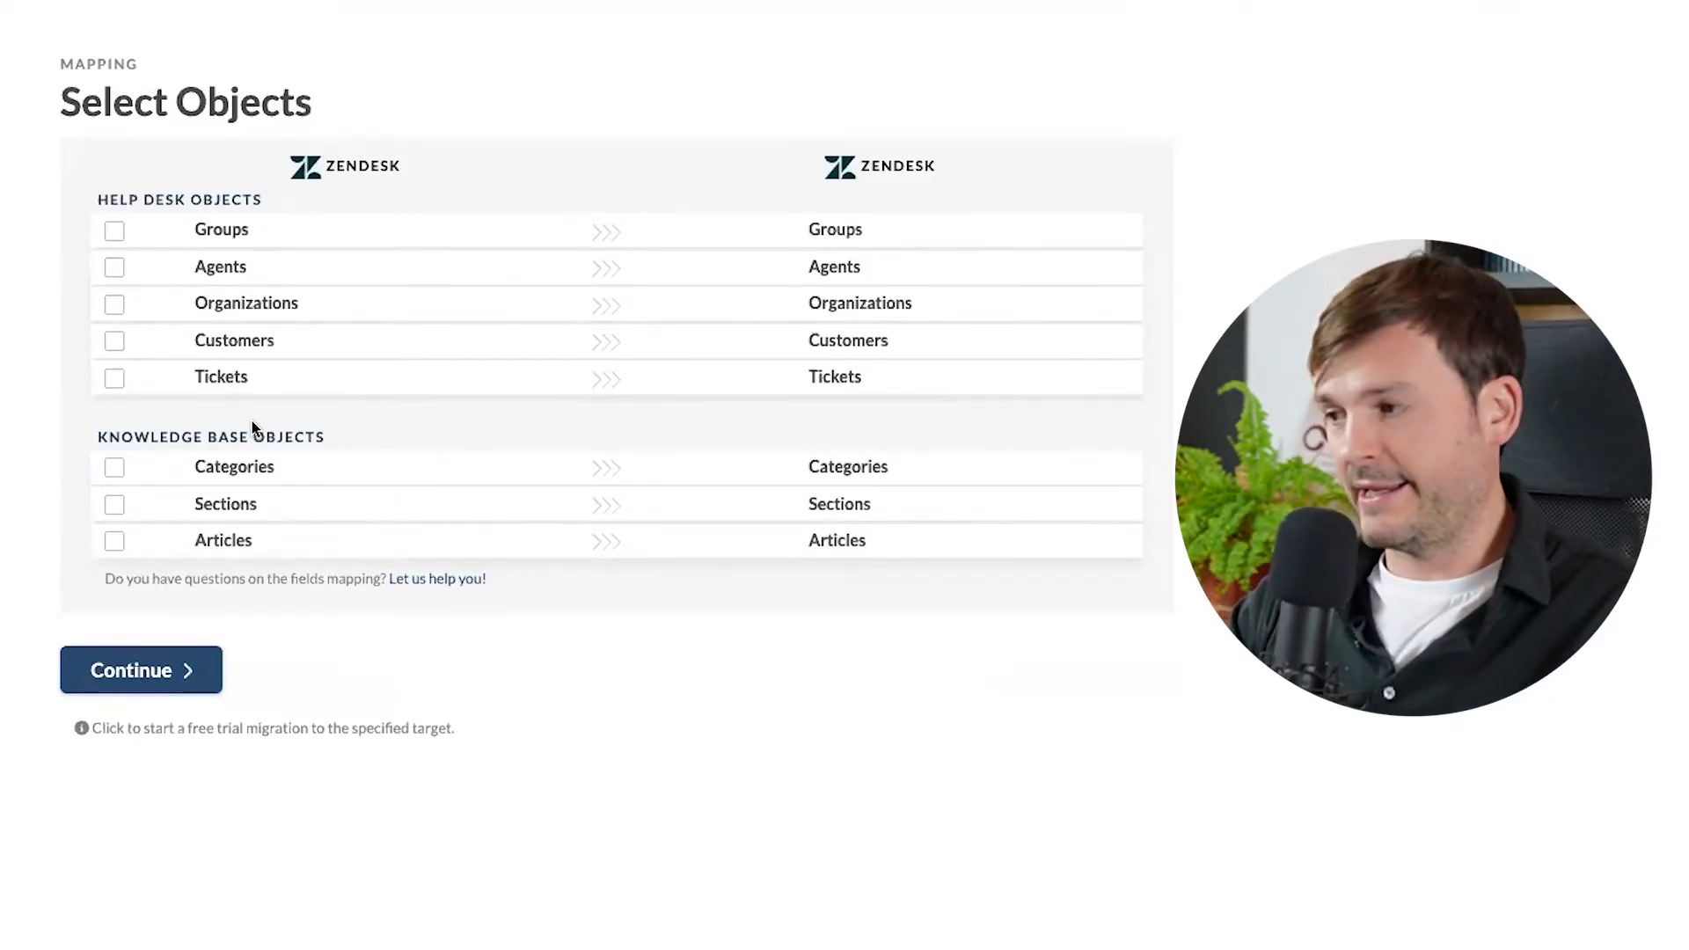
Step: Scroll through the Tickets field mappings to review the Type, Brand and Form fields
scroll(502, 526, down, 1)
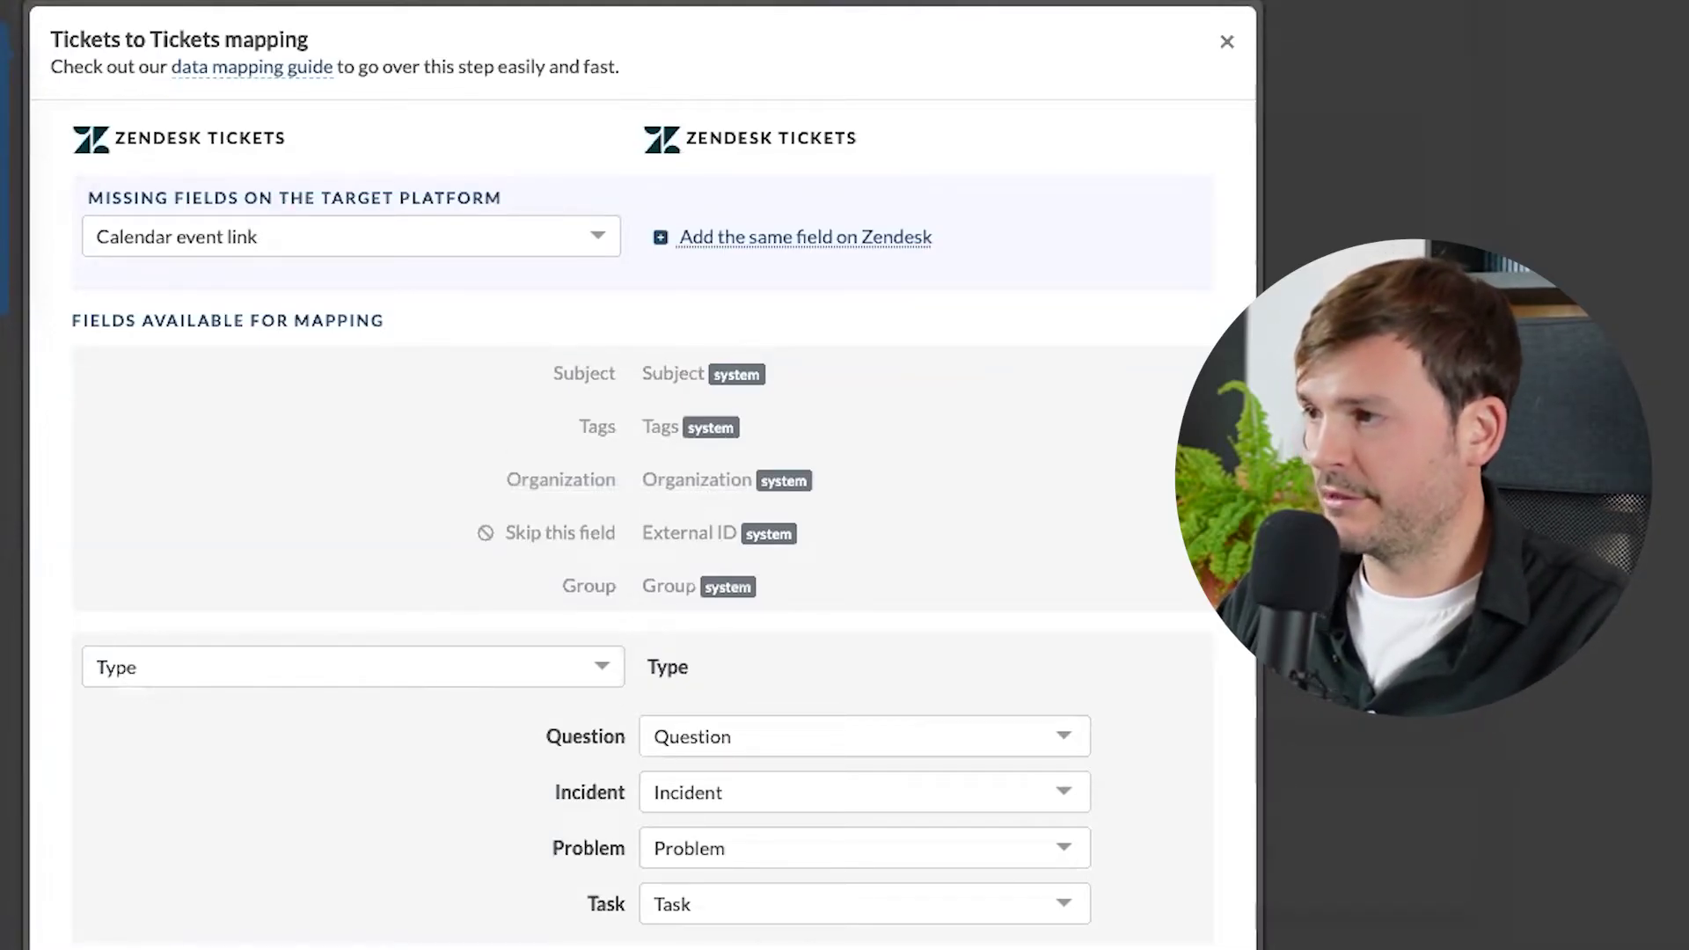
scroll(765, 554, down, 4)
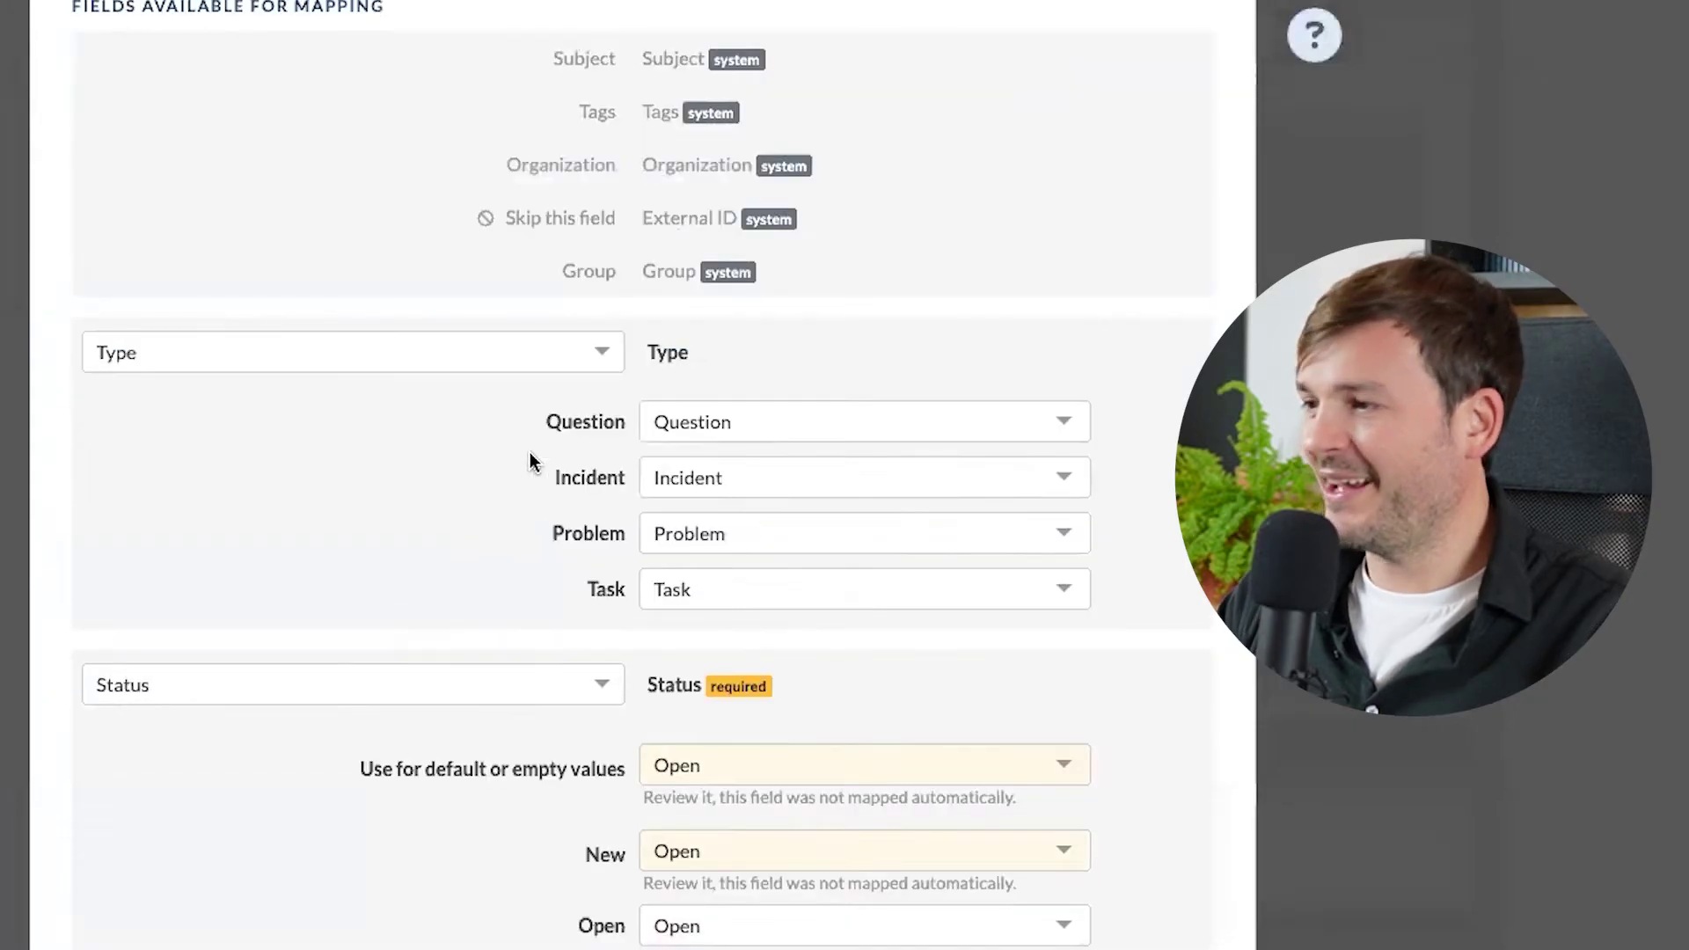
scroll(565, 479, down, 3)
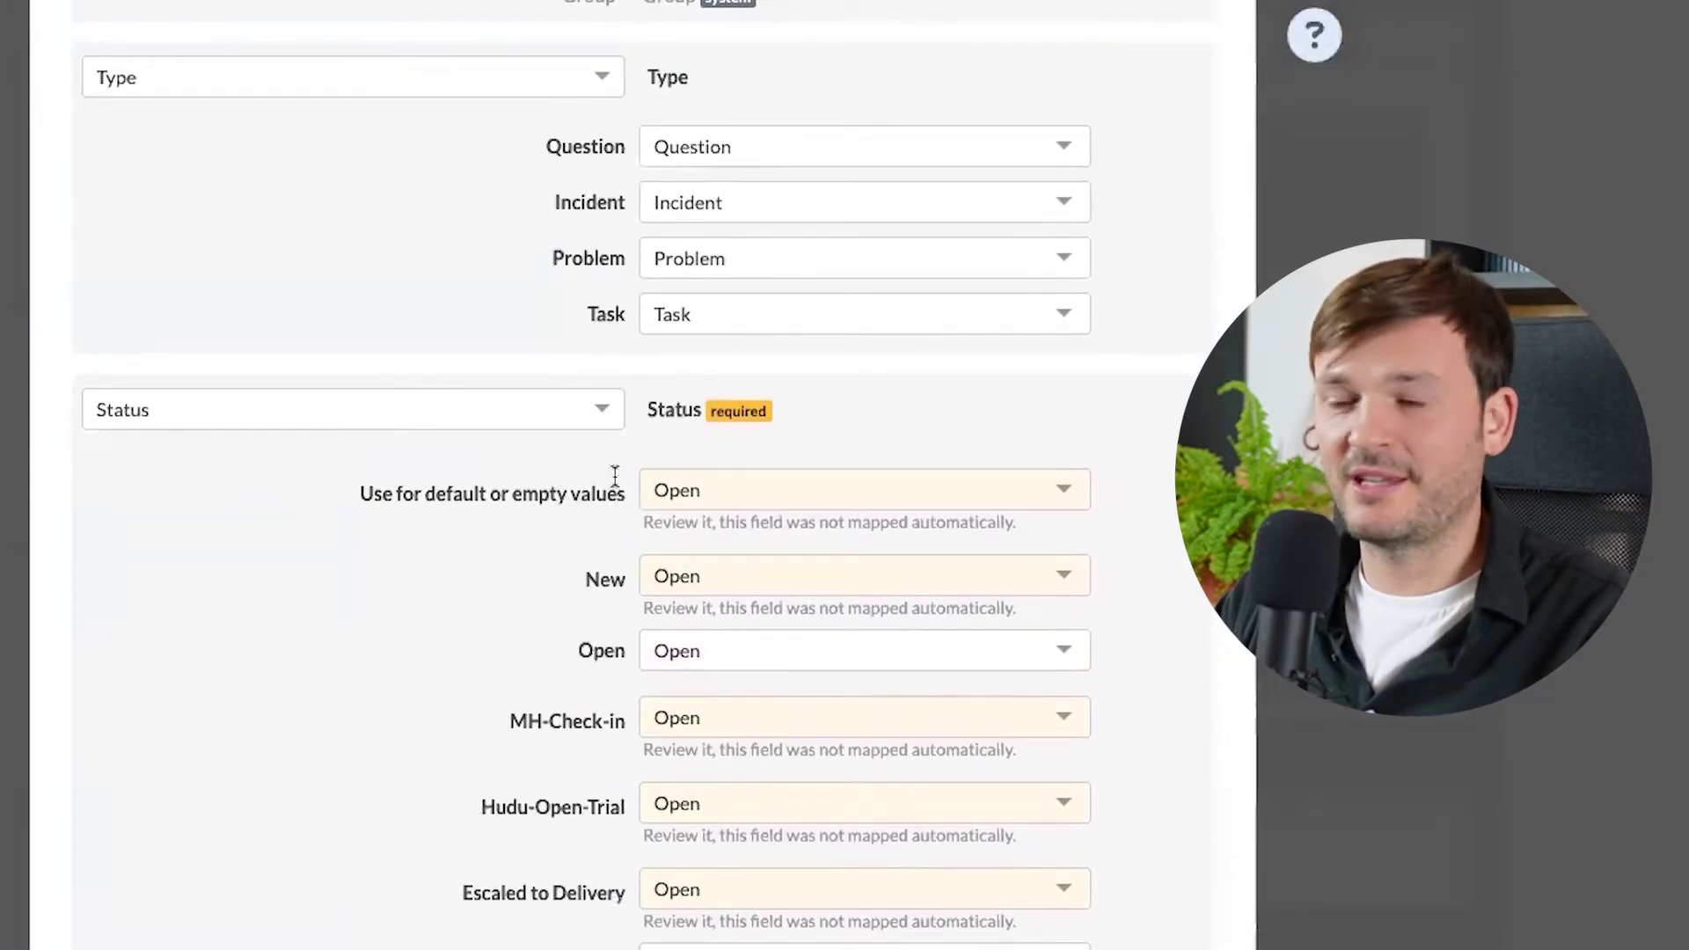
scroll(615, 476, up, 5)
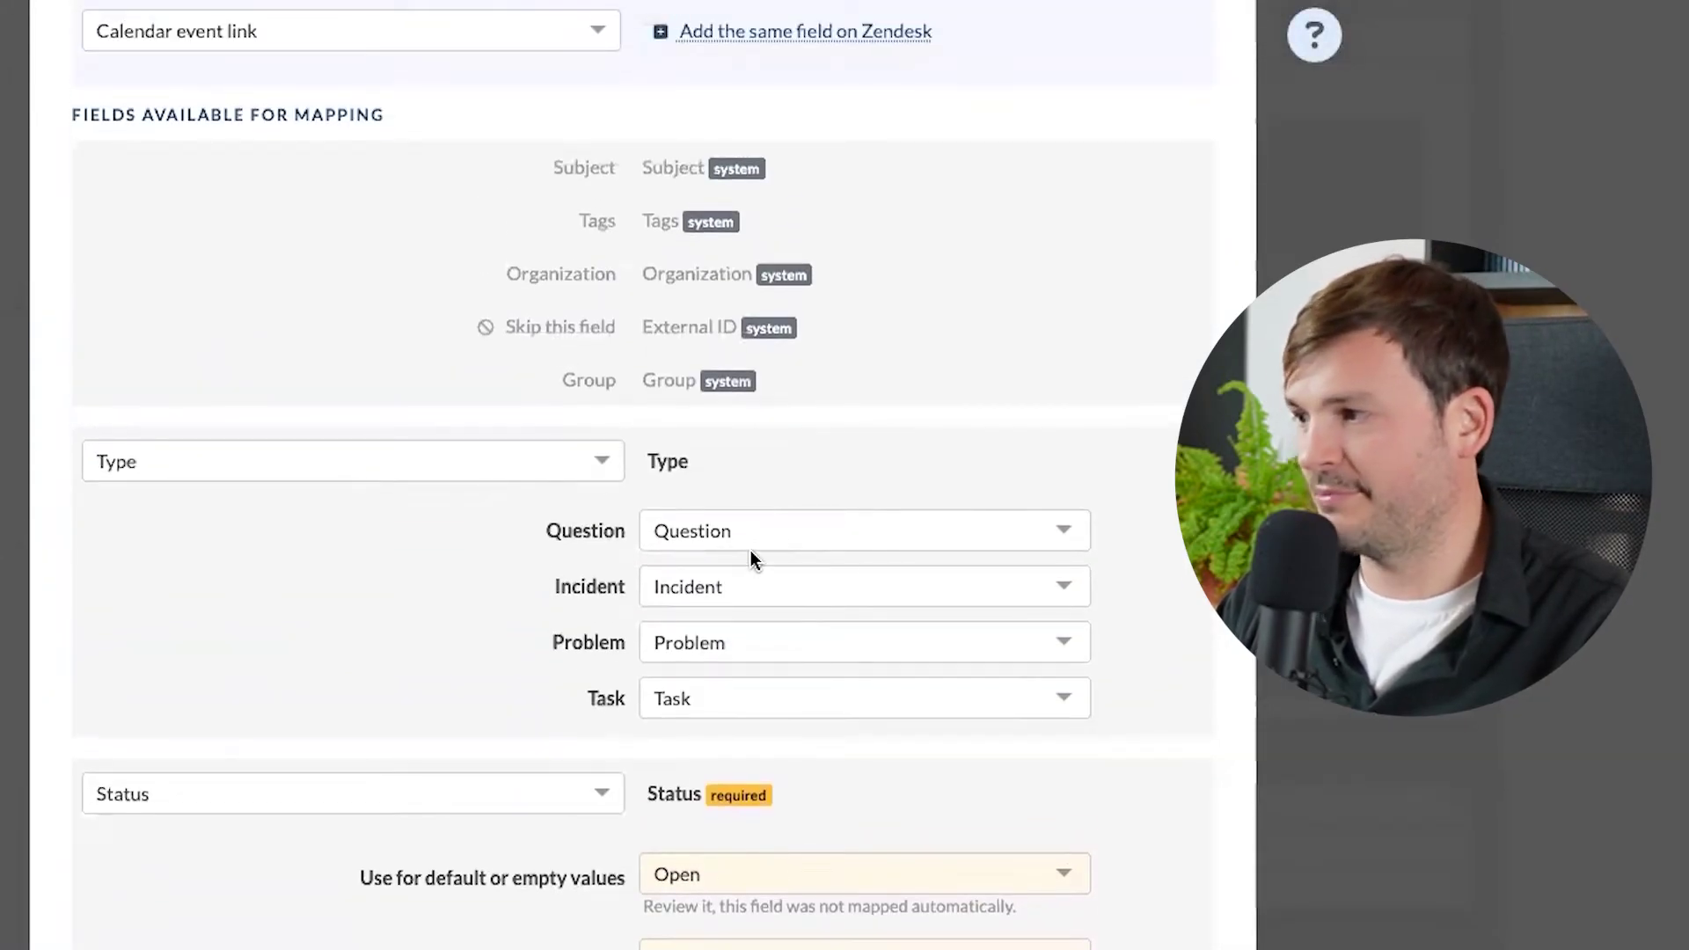
scroll(807, 615, down, 20)
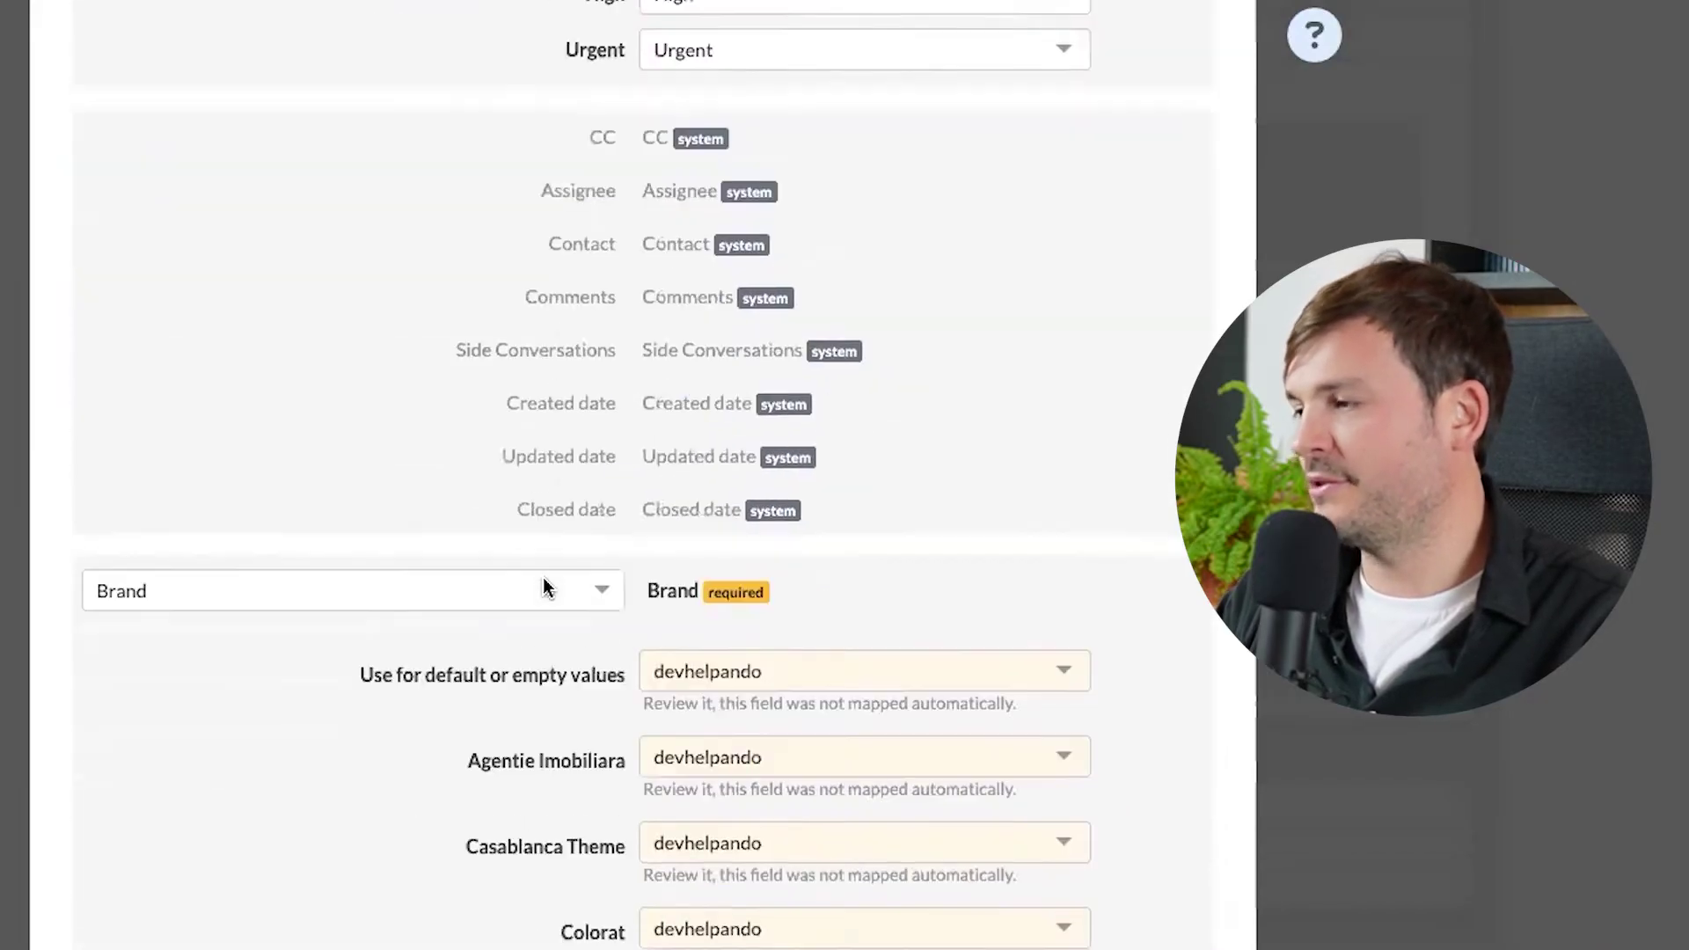
scroll(544, 579, down, 20)
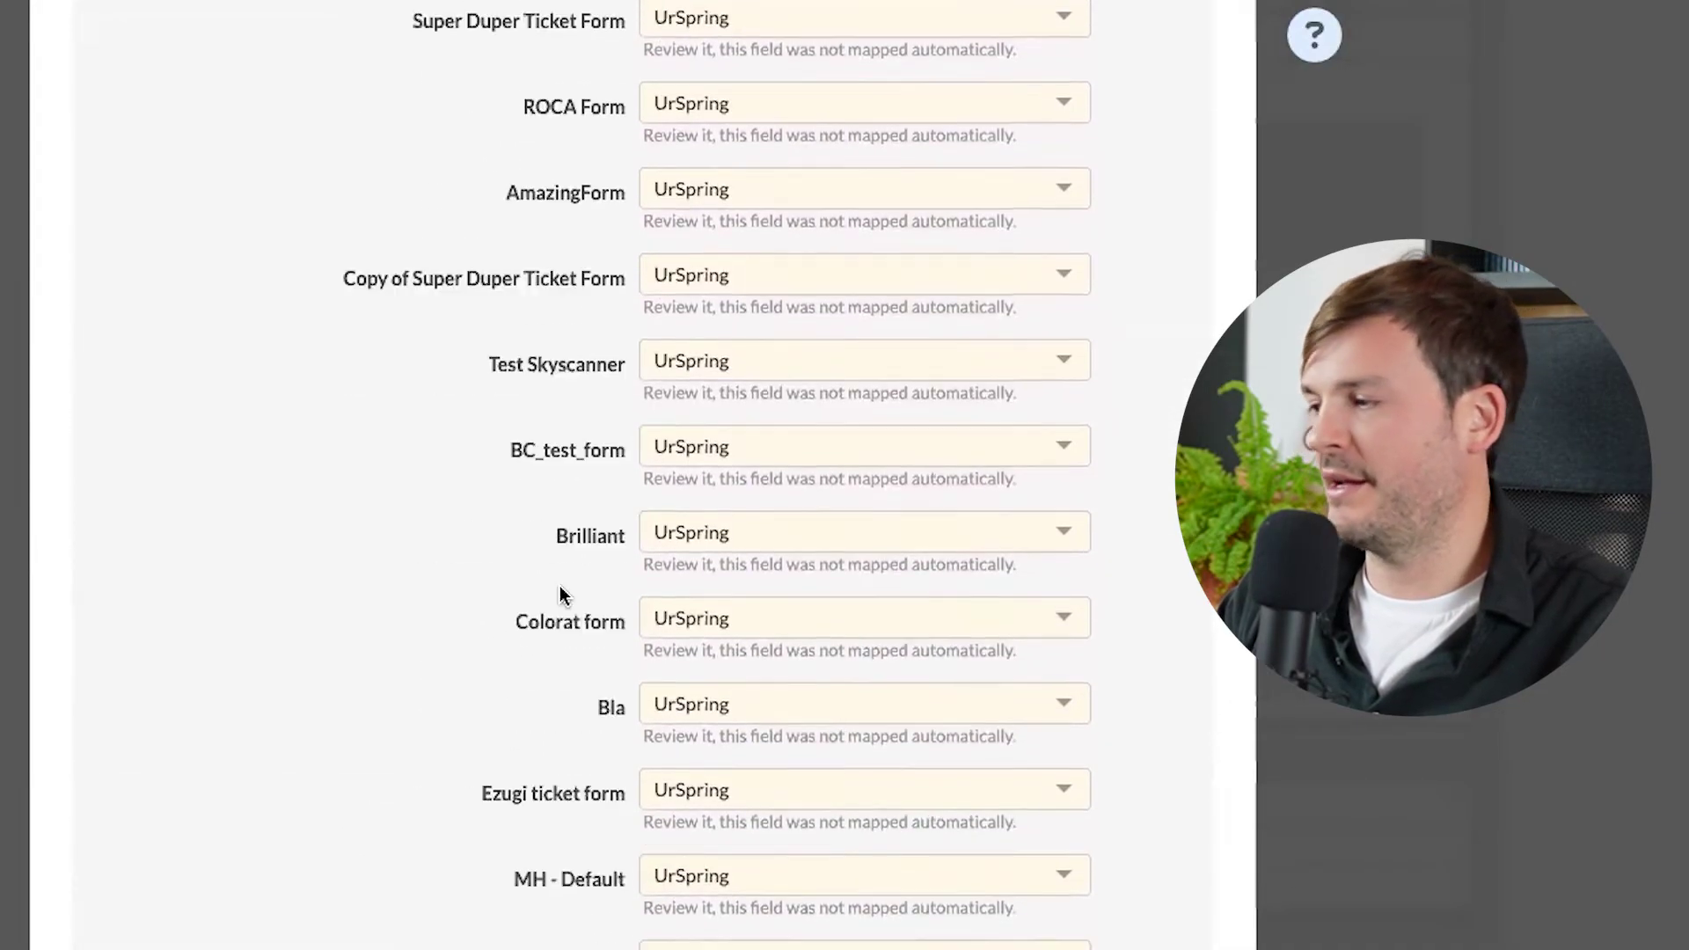
scroll(560, 586, down, 20)
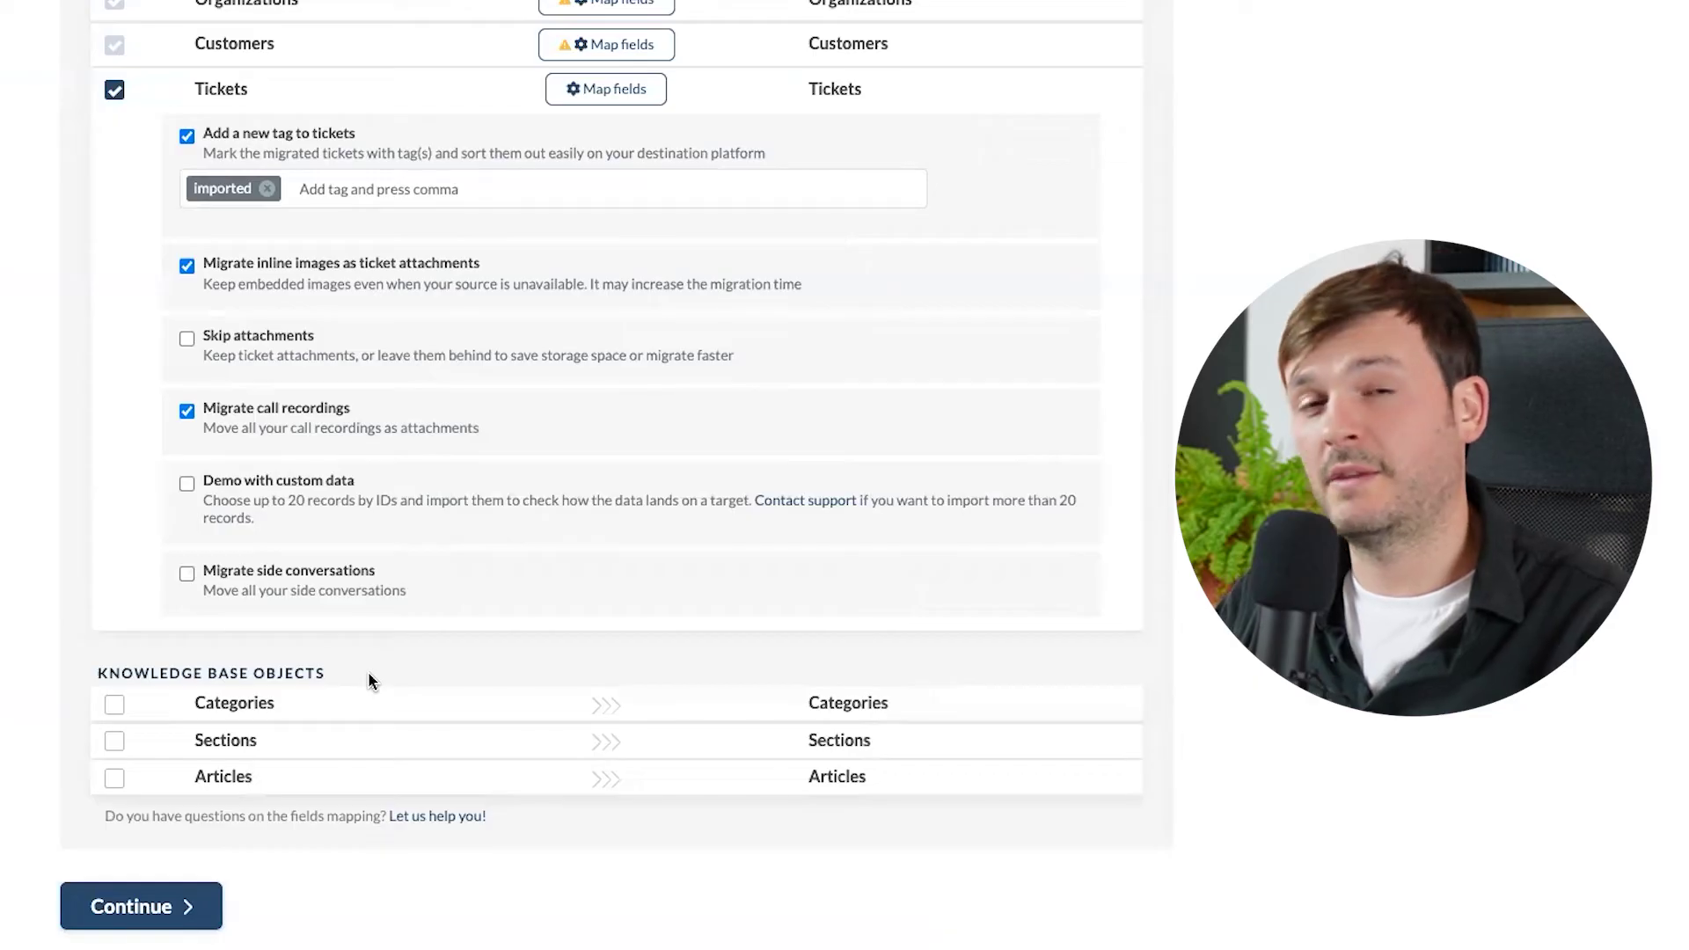
Step: Move past Select Objects and review the Groups matching, dismissing its tour tip
scroll(630, 636, up, 3)
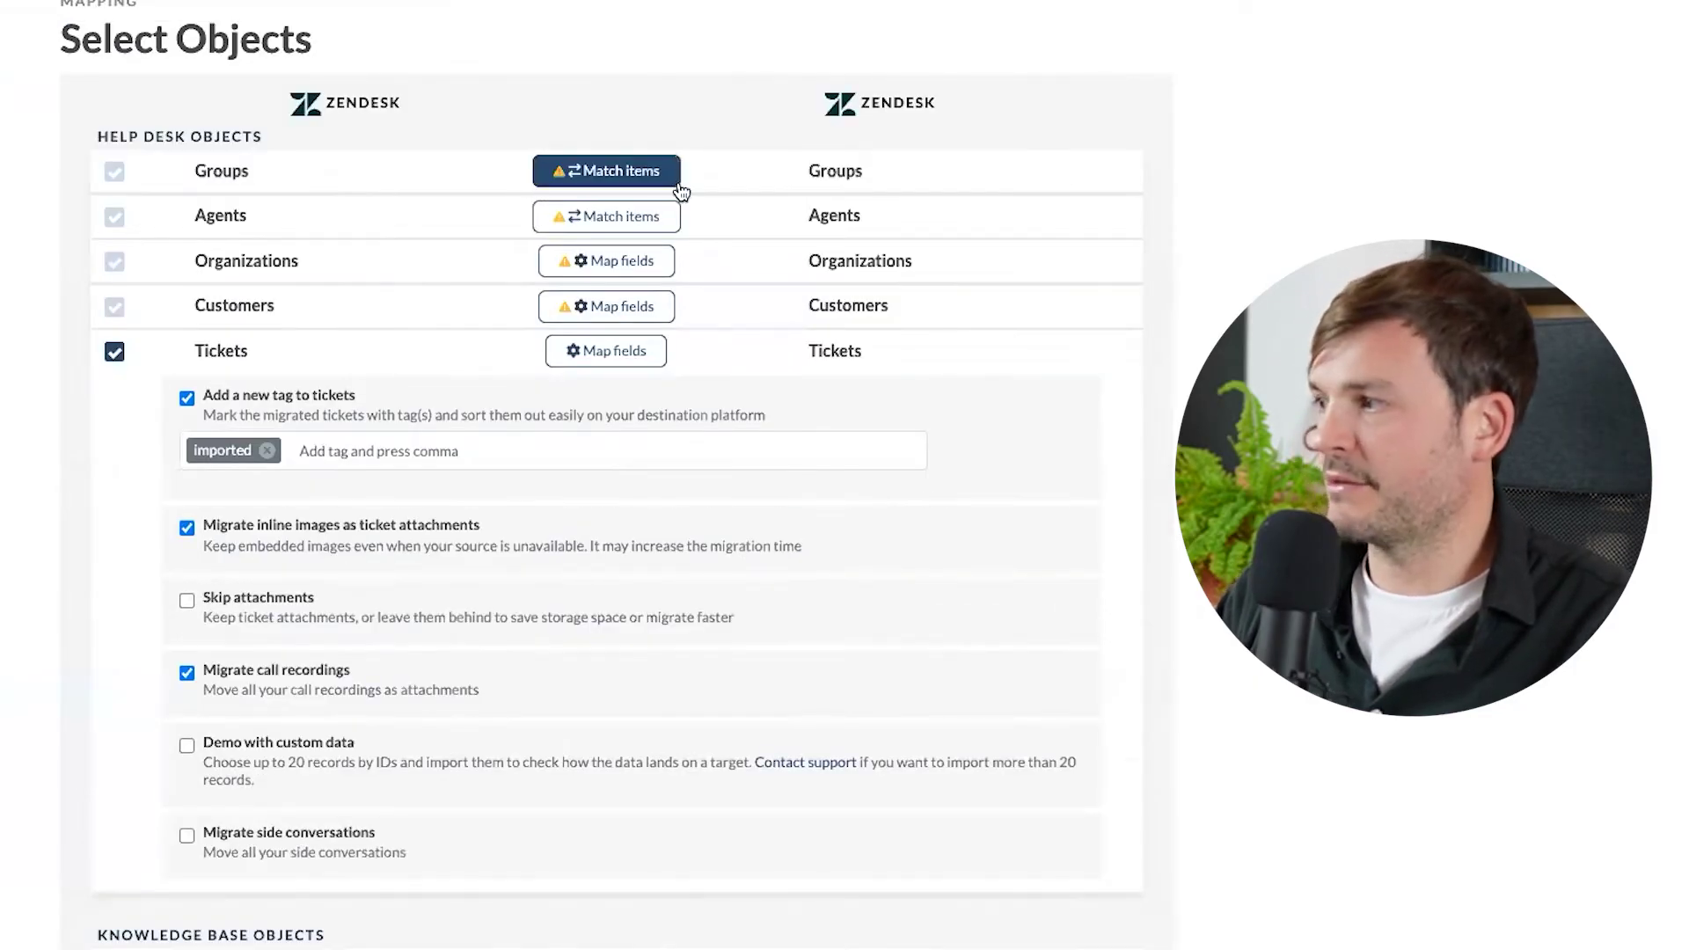
scroll(431, 406, down, 3)
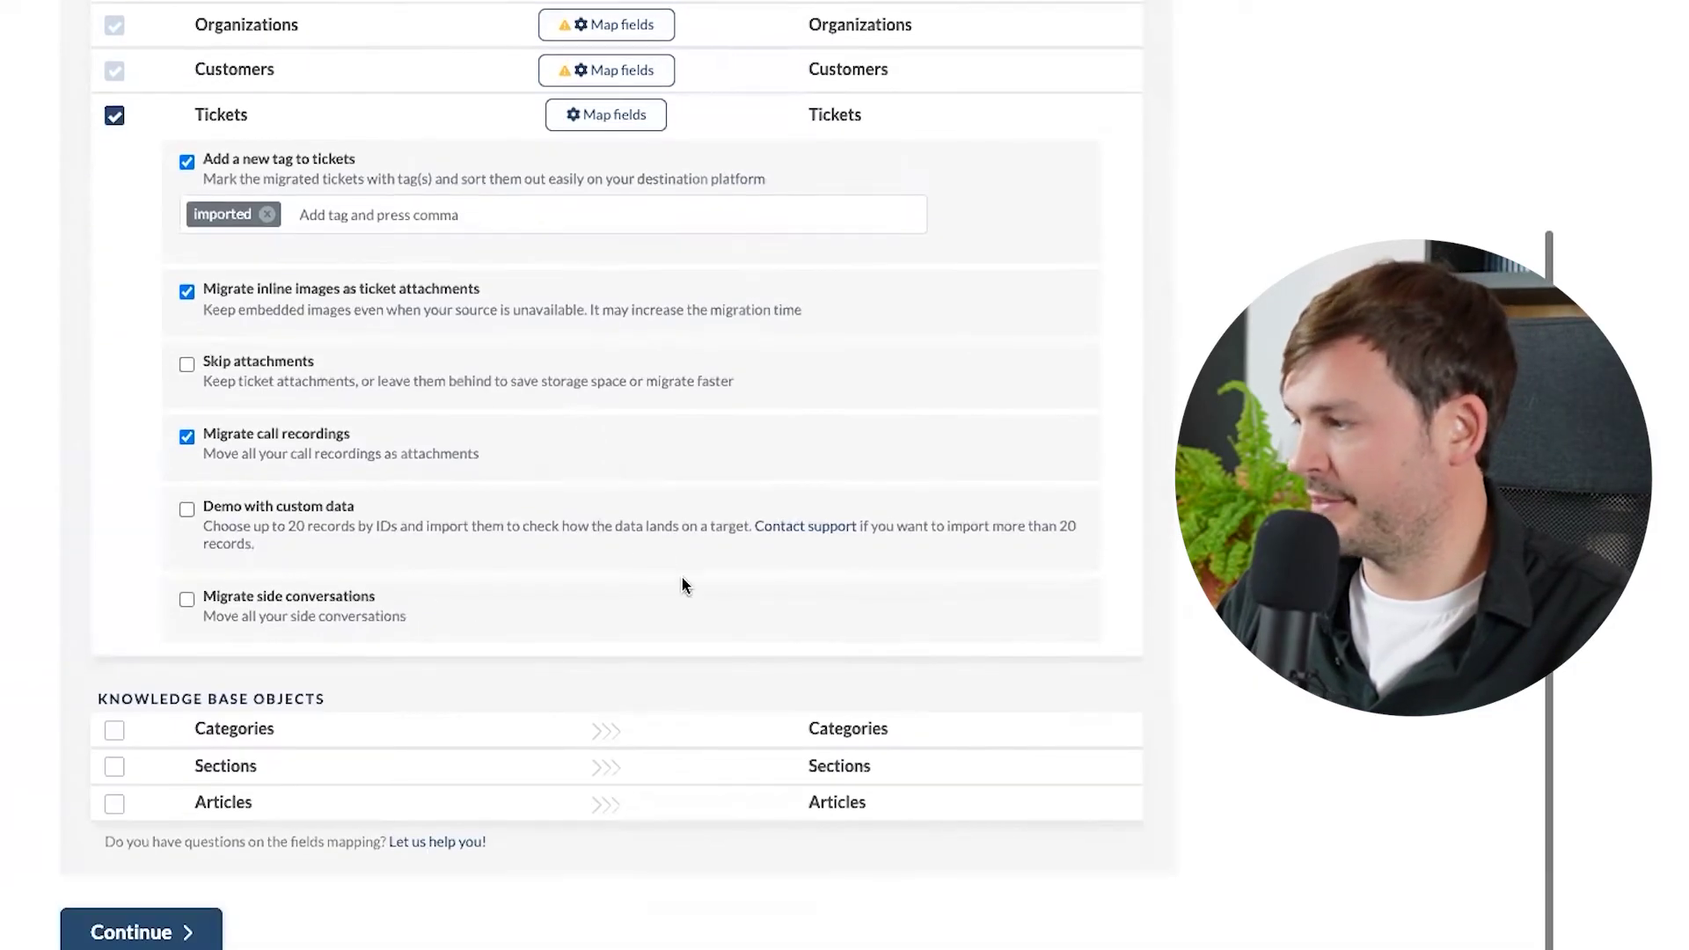
click(188, 909)
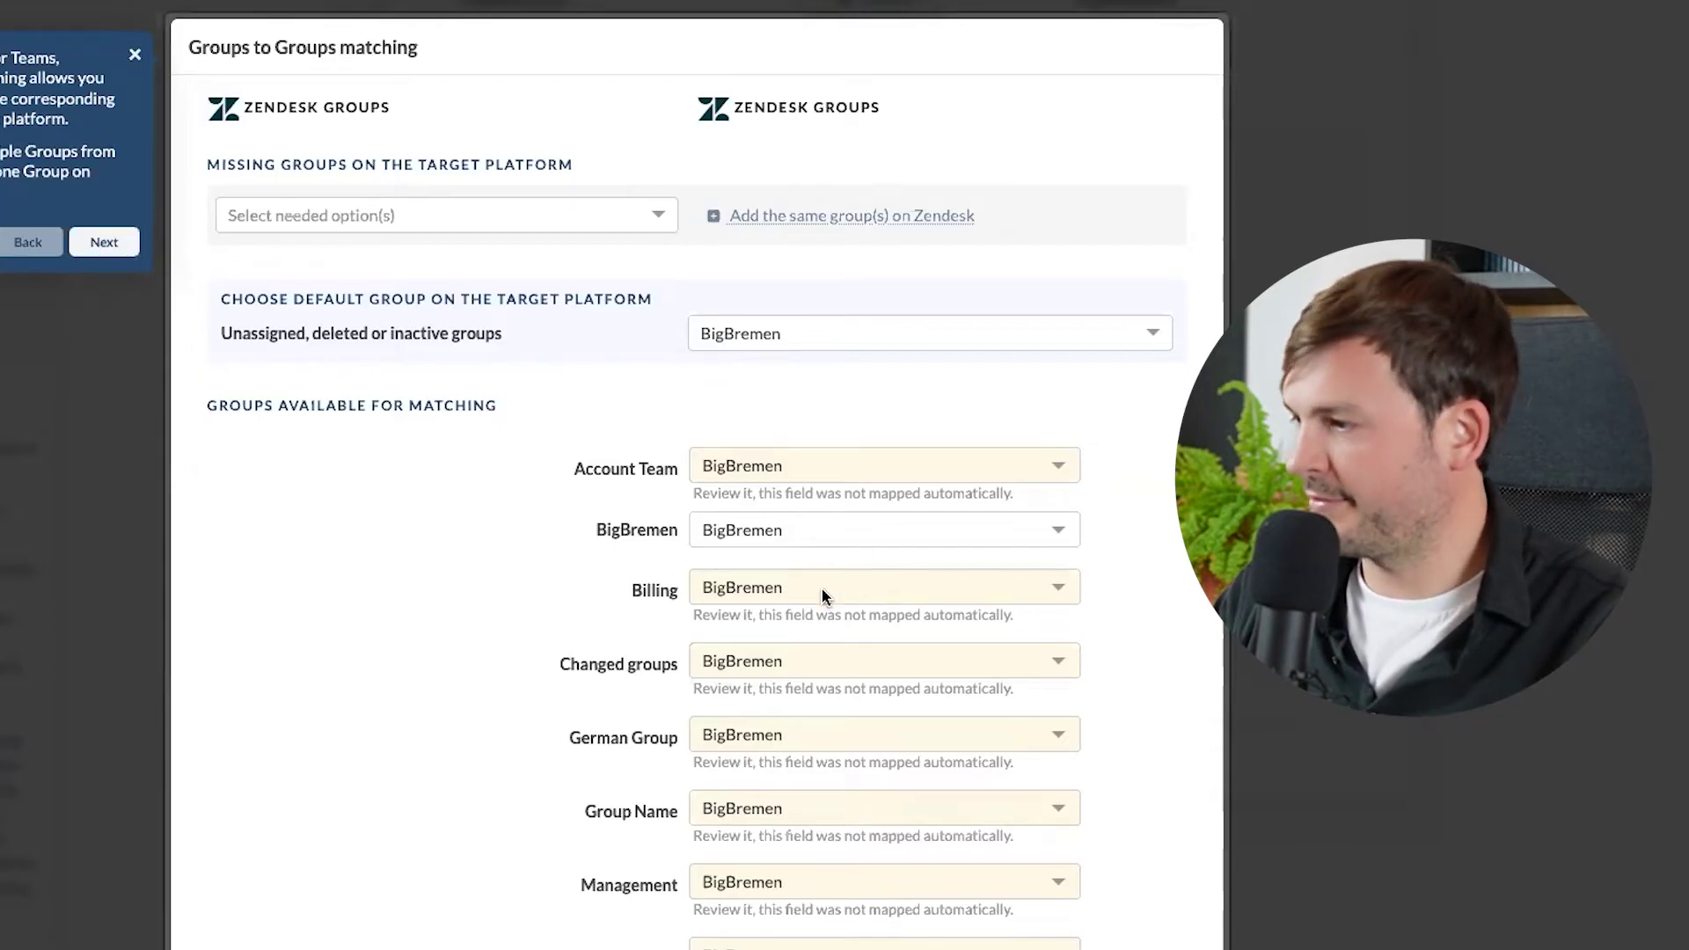
click(131, 58)
scroll(546, 679, down, 4)
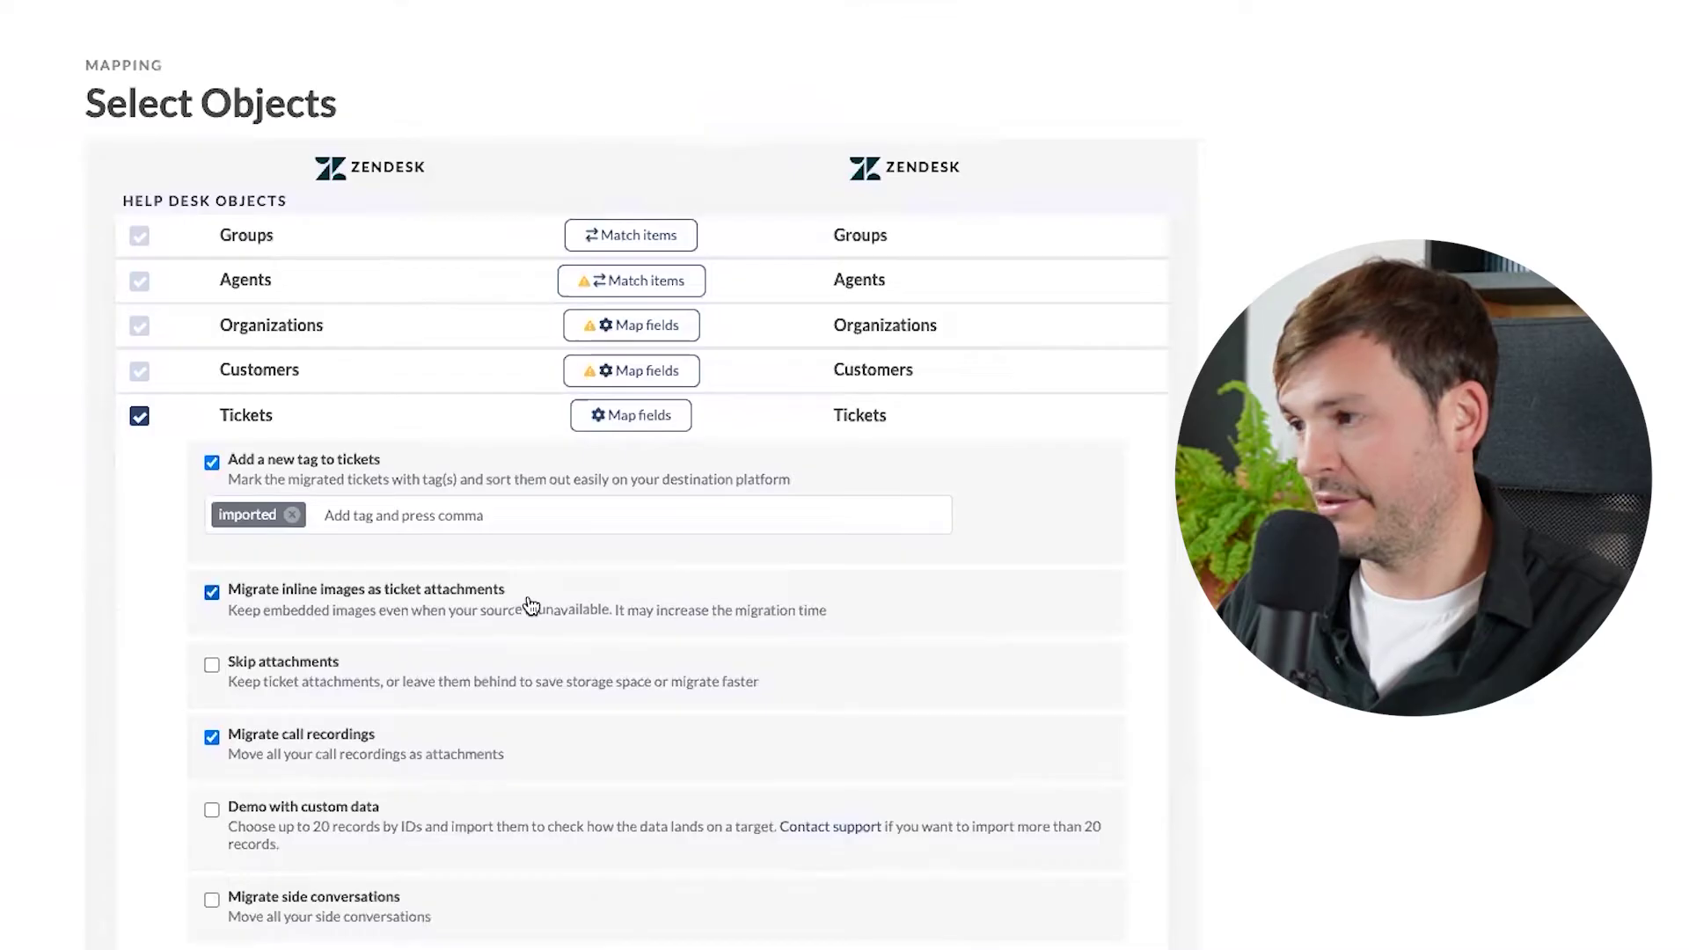
scroll(493, 585, down, 3)
click(191, 920)
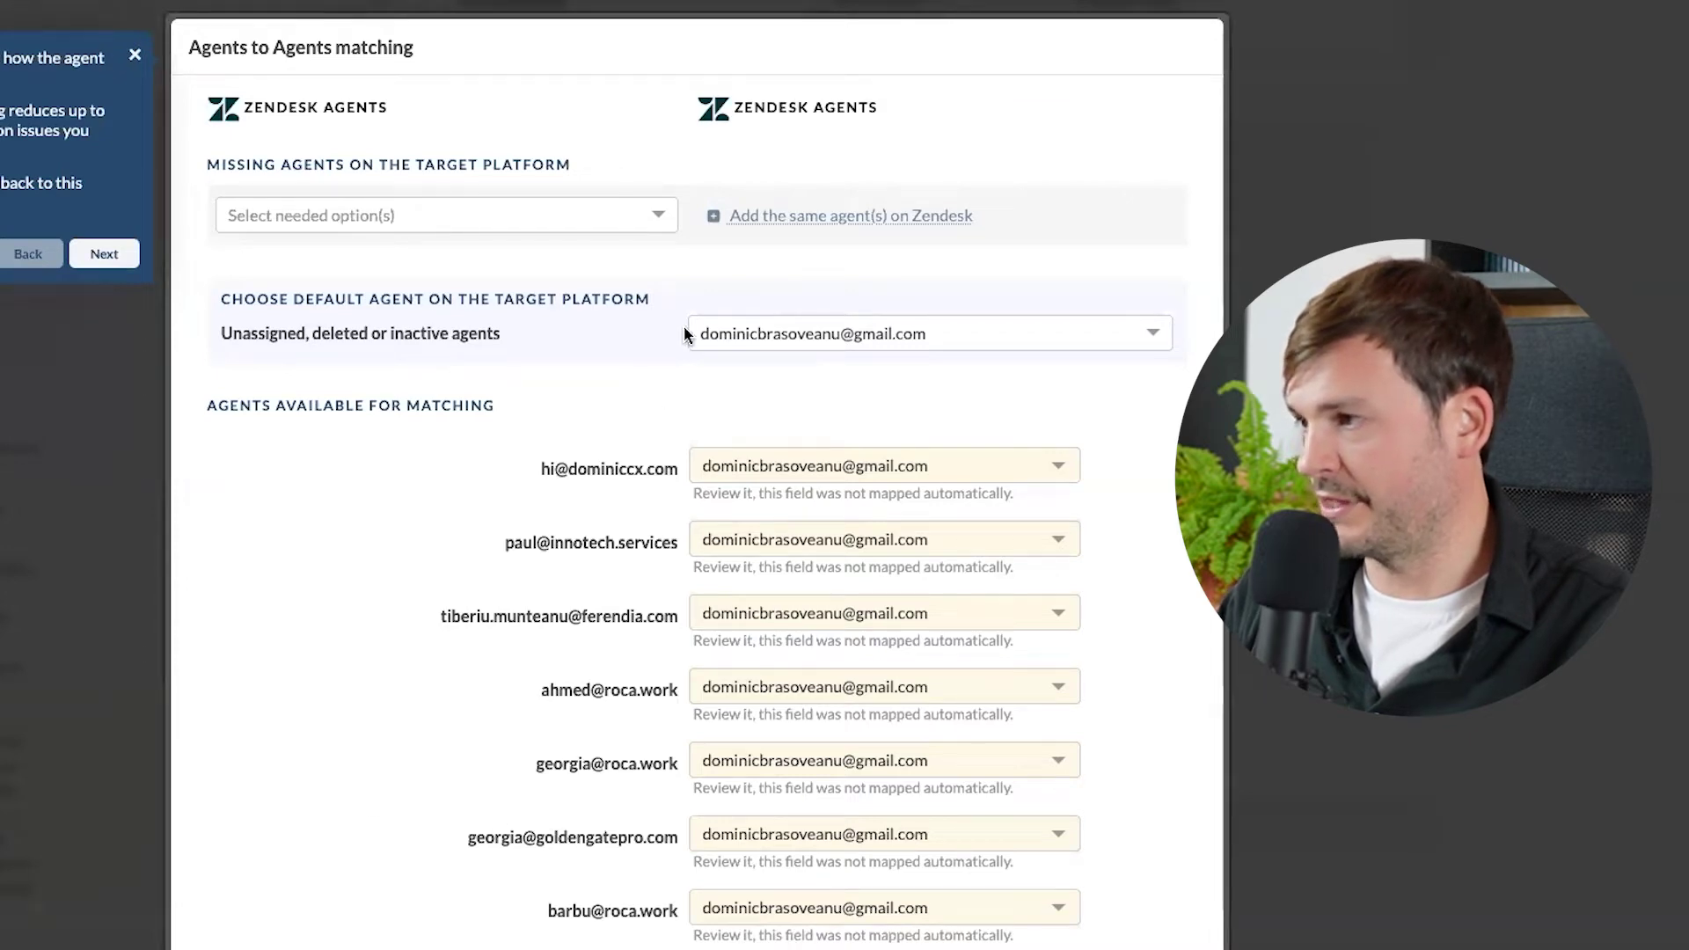
Step: Review the Agents matching, then continue to run the demo migration
click(134, 59)
scroll(654, 756, down, 3)
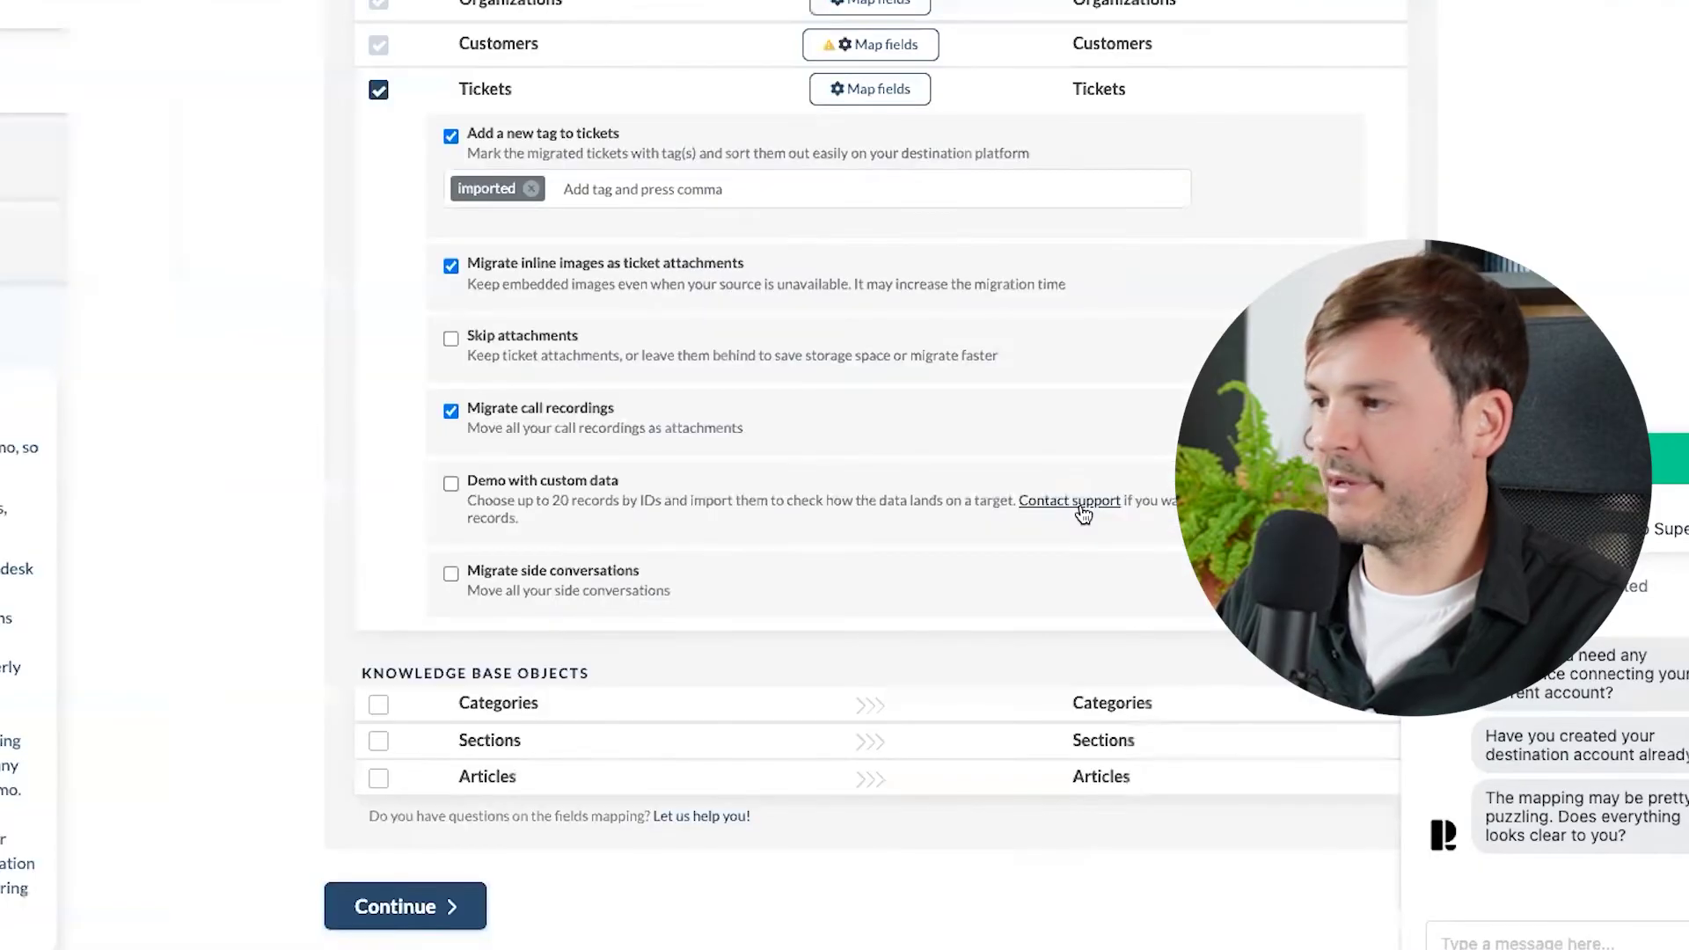
click(467, 893)
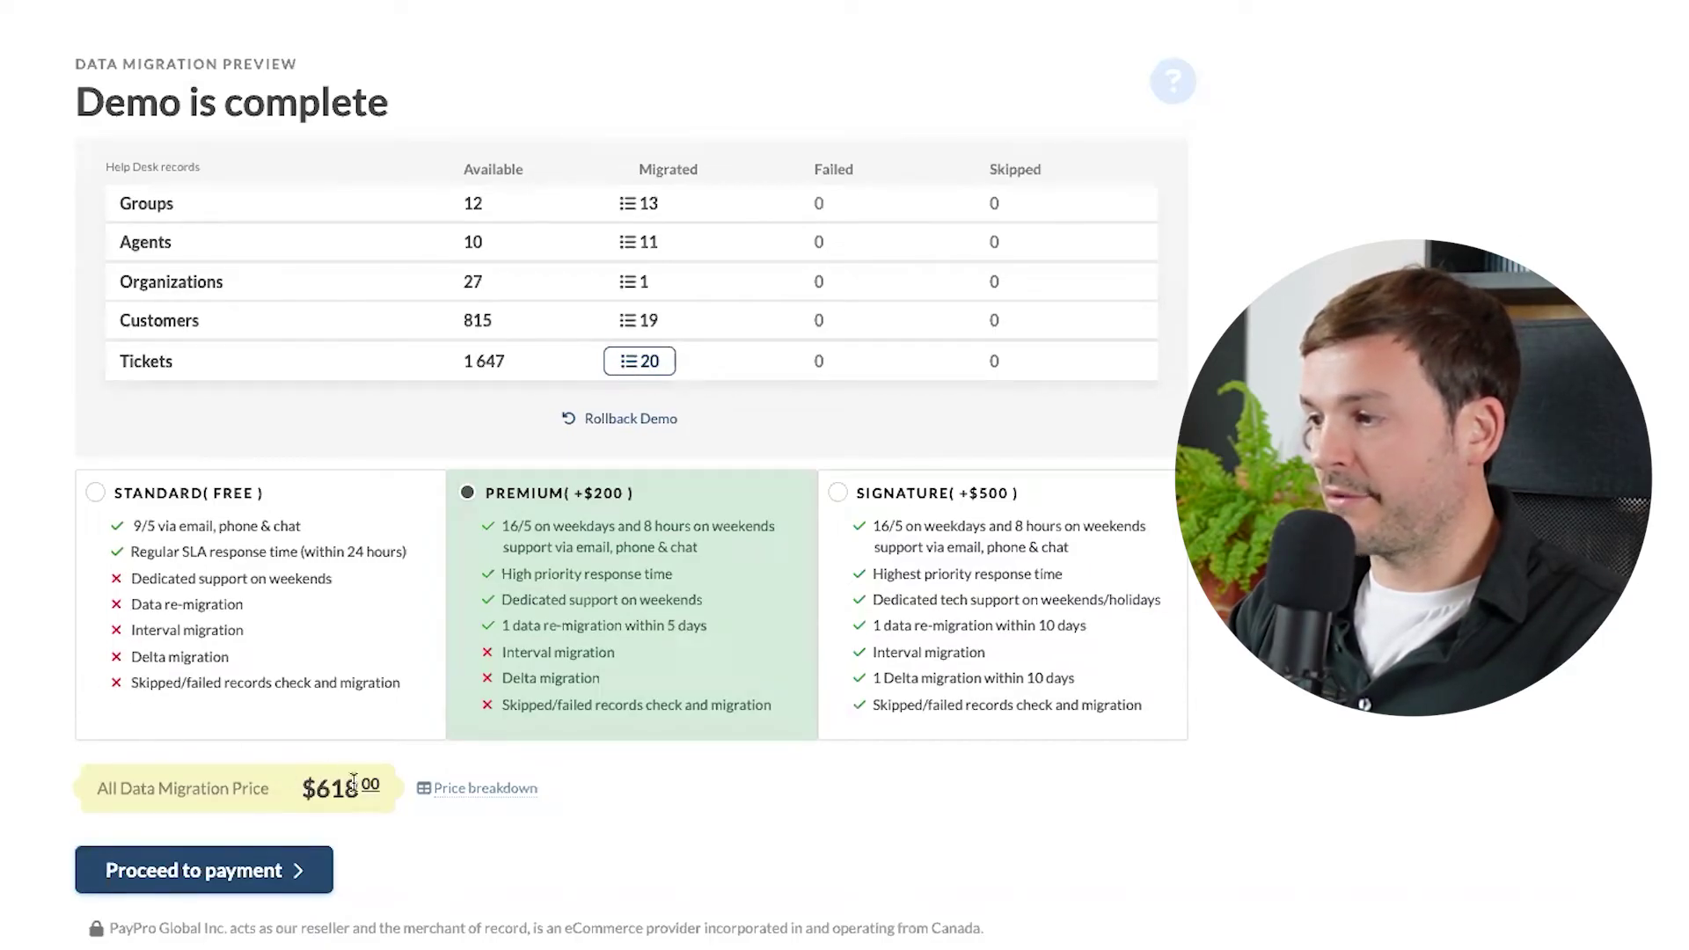
Step: Highlight the $618 all-data migration price on the completed demo
drag(302, 787, 372, 788)
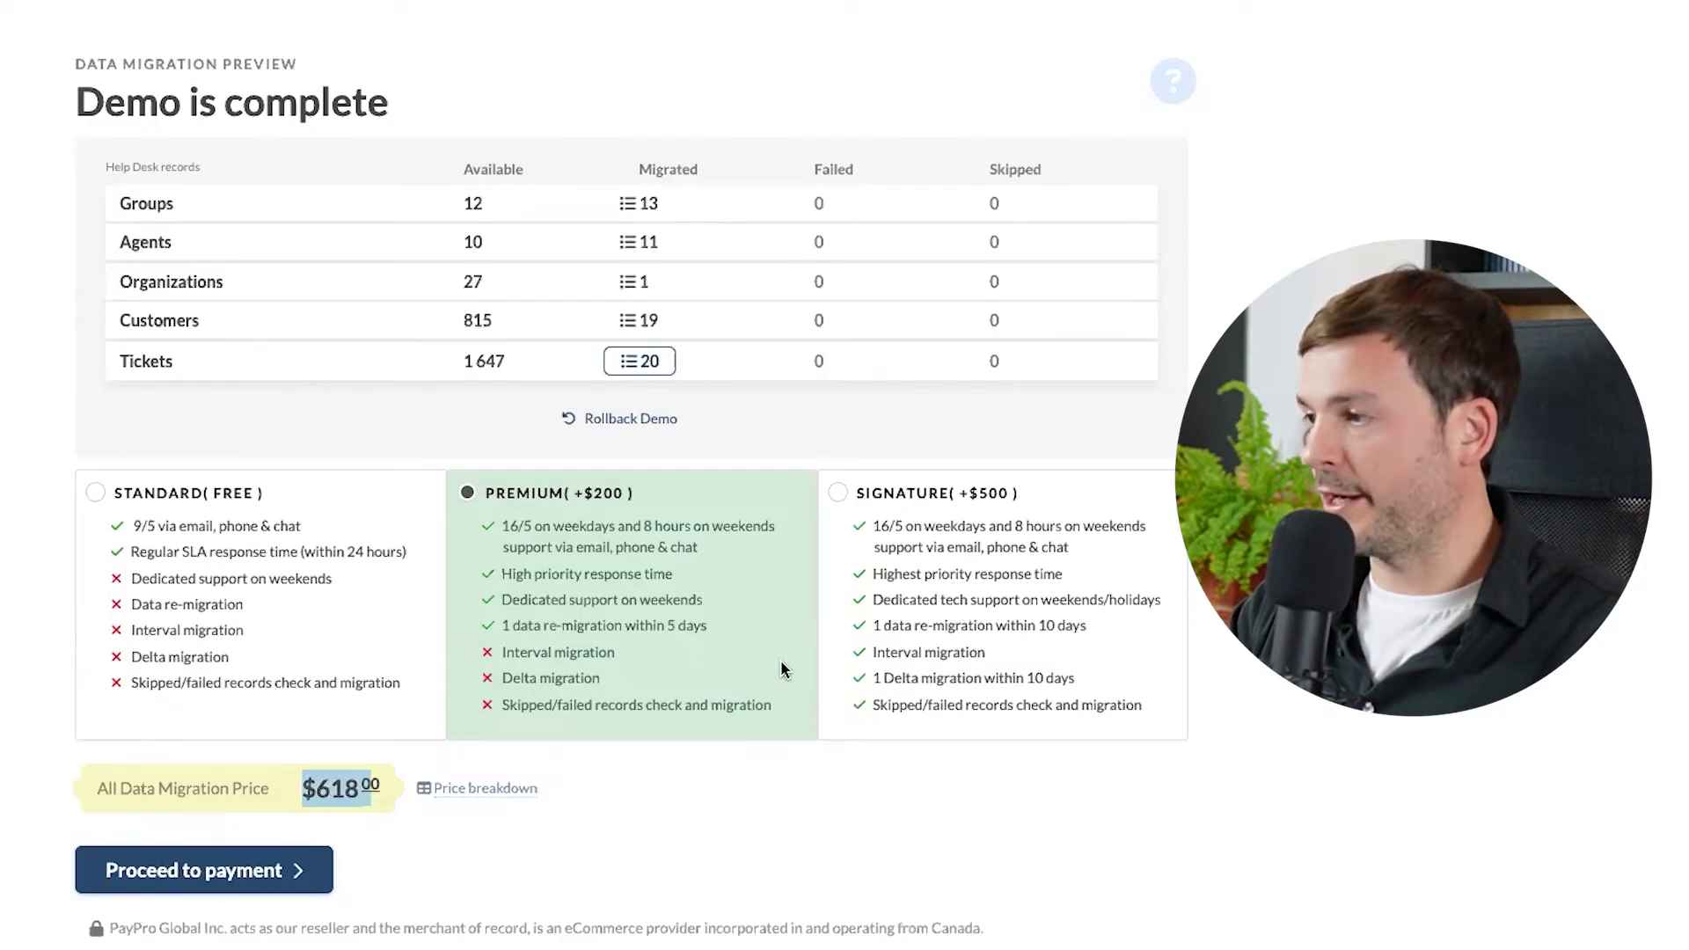
Step: Select the Standard plan and highlight its limits: regular SLA, no weekend support, no re-migration
click(98, 497)
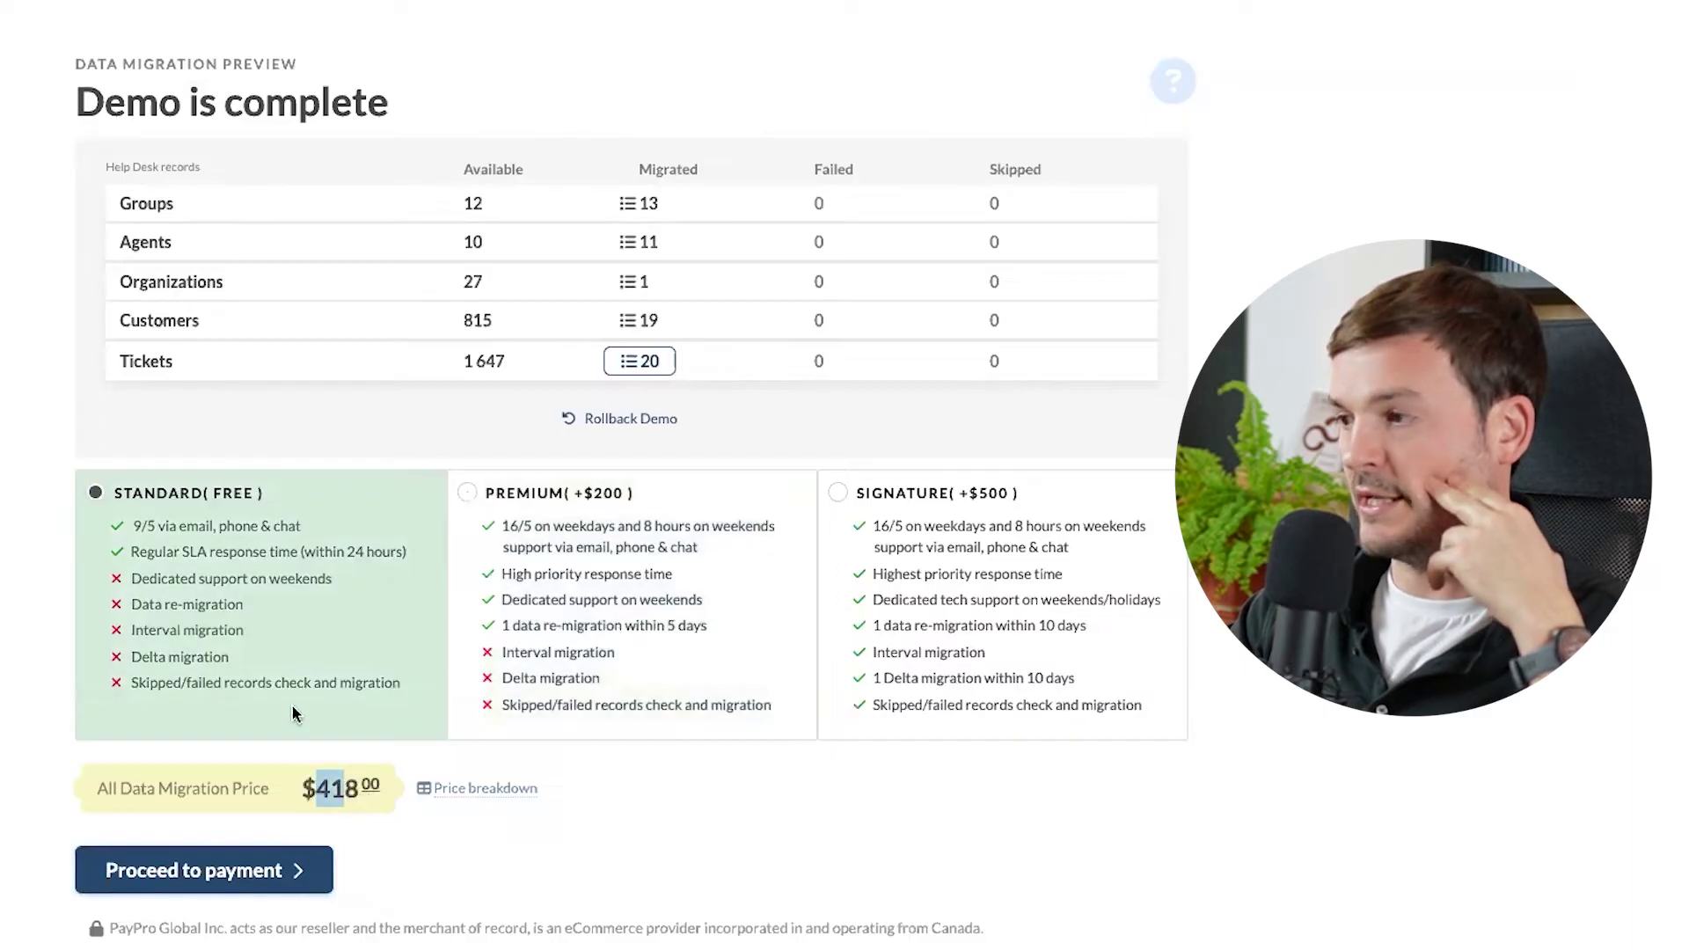
drag(132, 526, 289, 530)
click(302, 549)
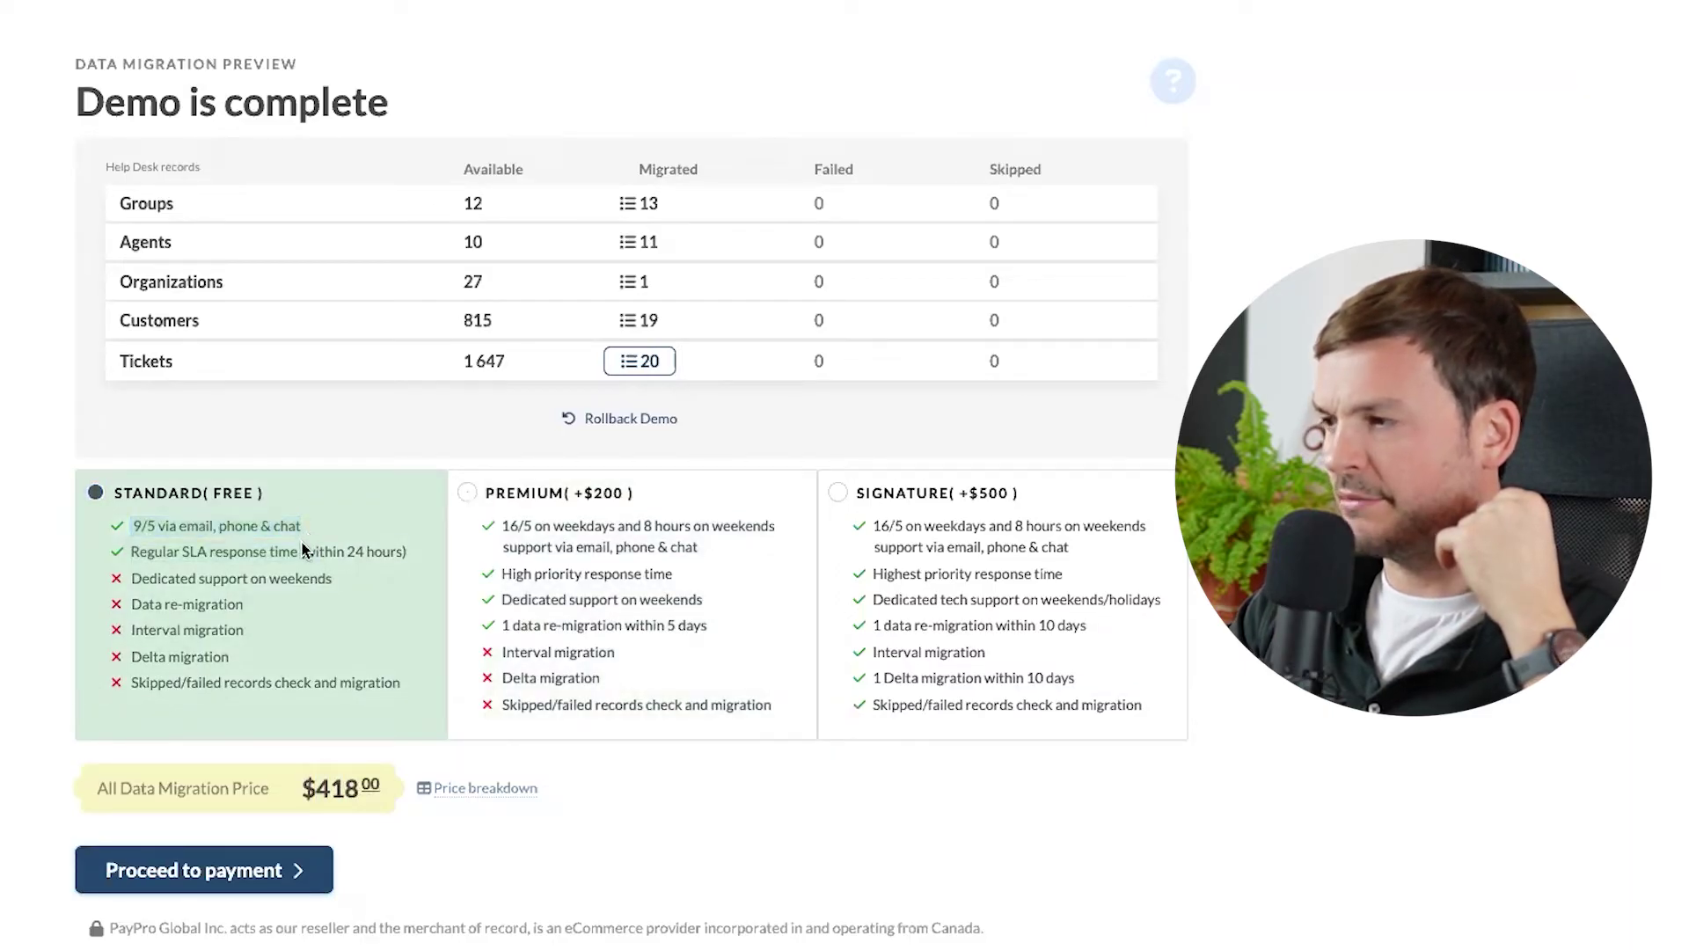
drag(129, 577, 373, 558)
click(373, 557)
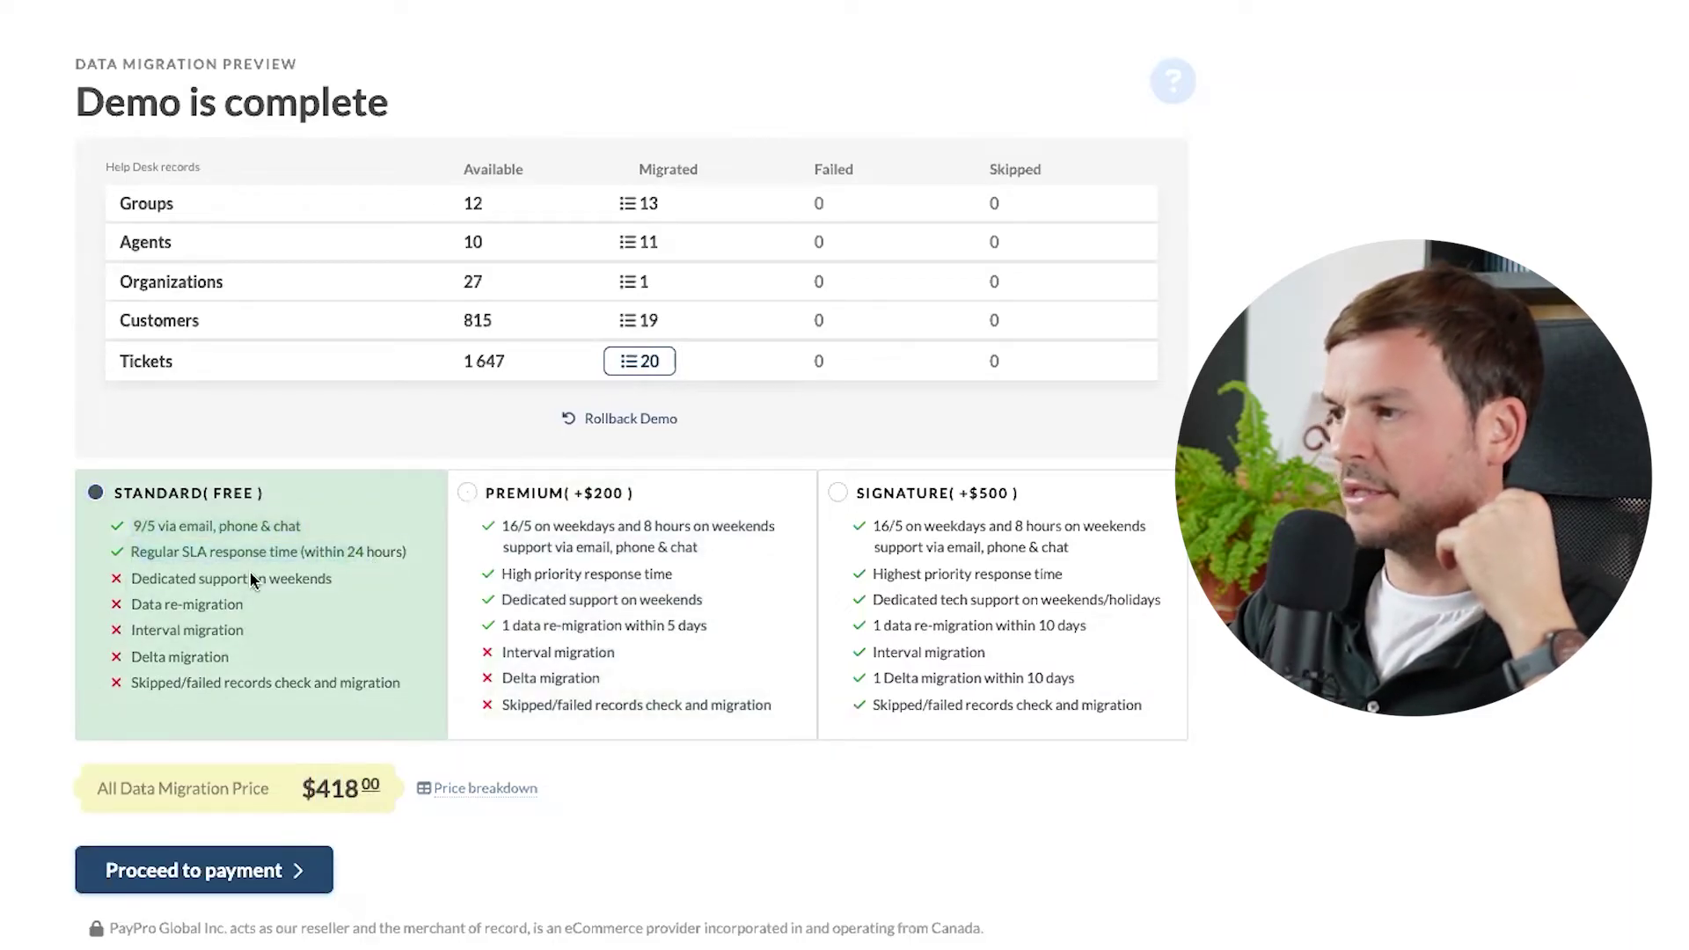
drag(150, 580, 340, 591)
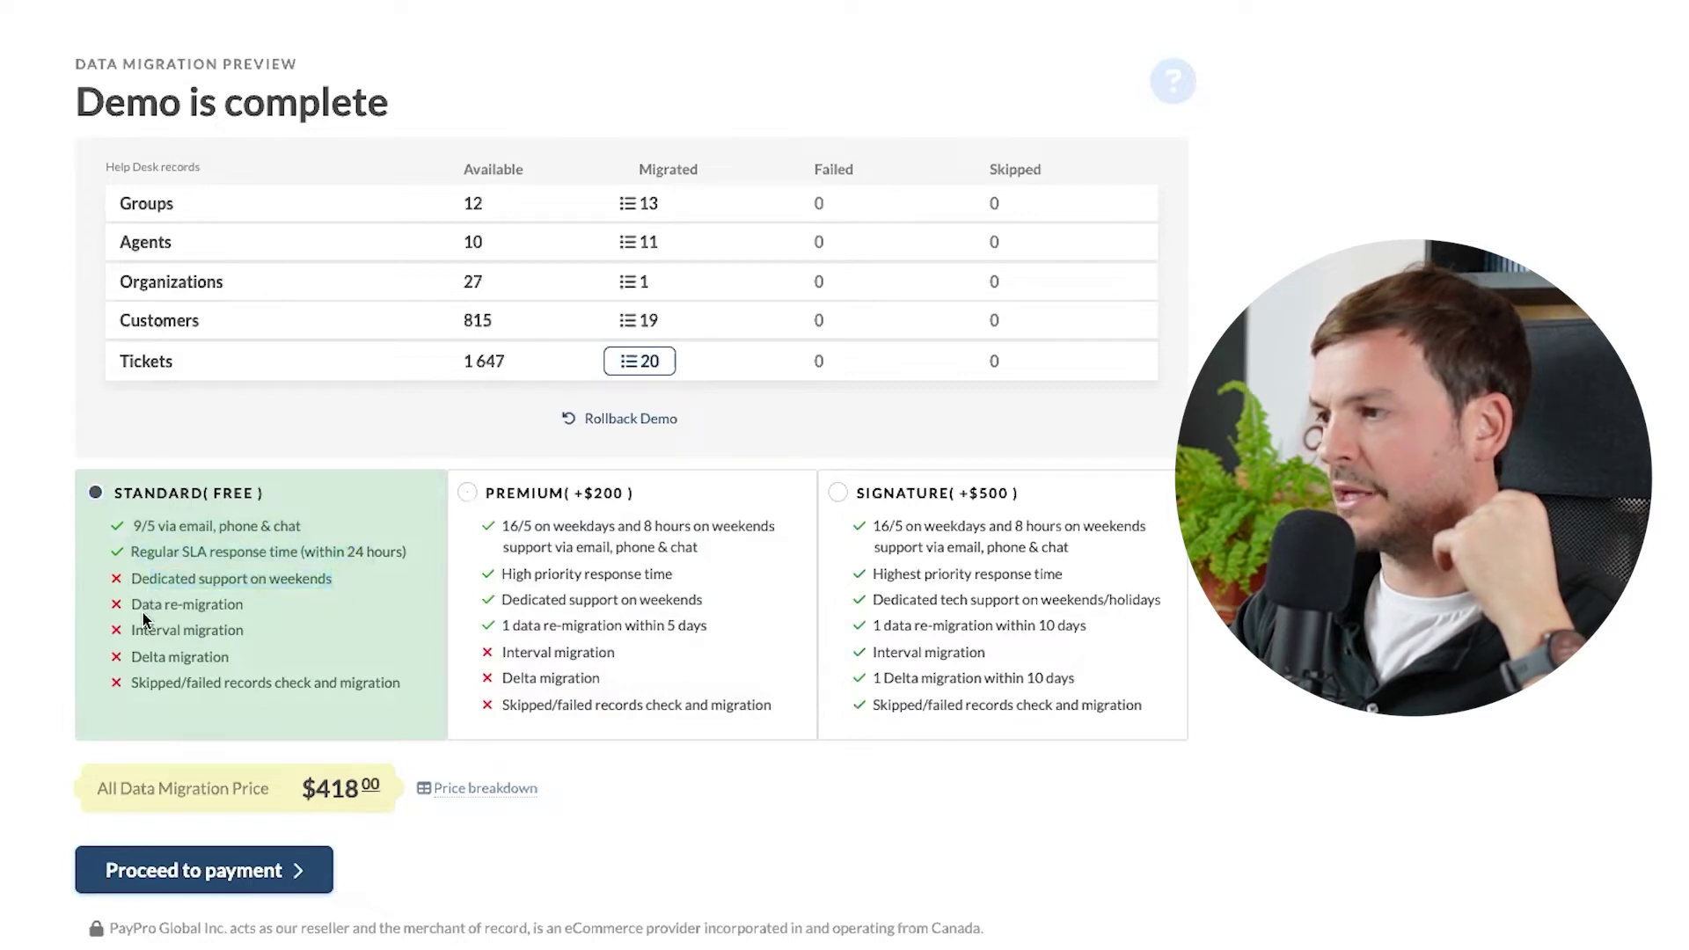
drag(142, 612, 267, 614)
drag(143, 630, 414, 688)
drag(282, 688, 422, 687)
click(615, 574)
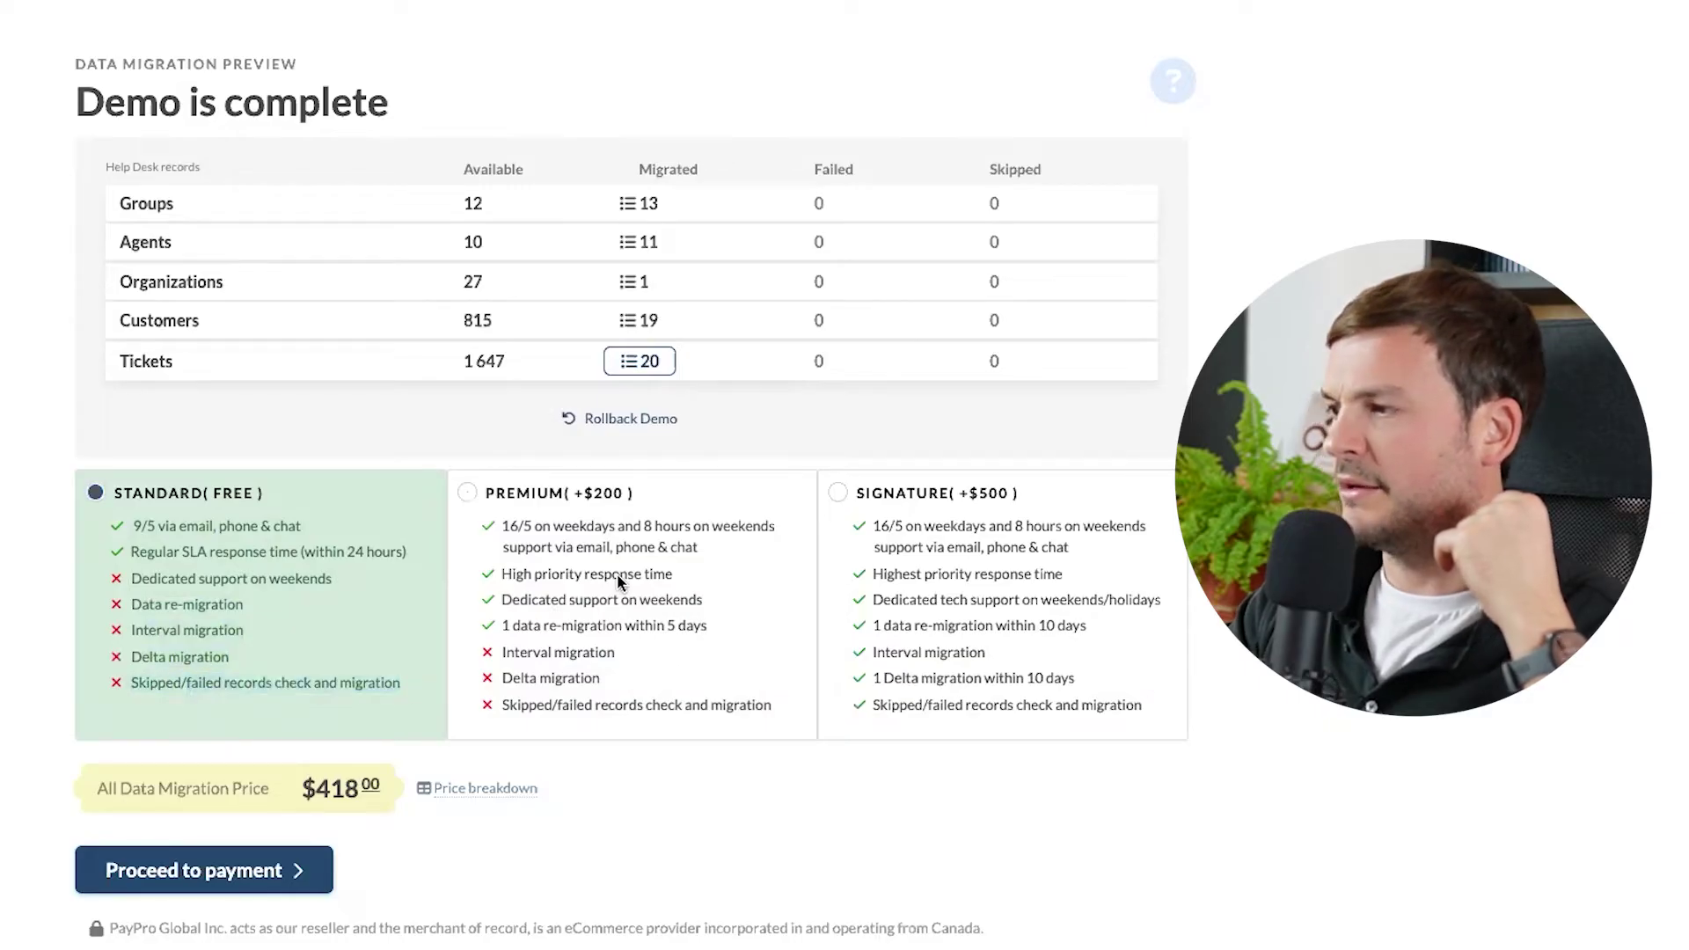
Step: Switch to Premium and highlight its $618 price, high-priority response, weekend support and 5-day re-migration
click(525, 521)
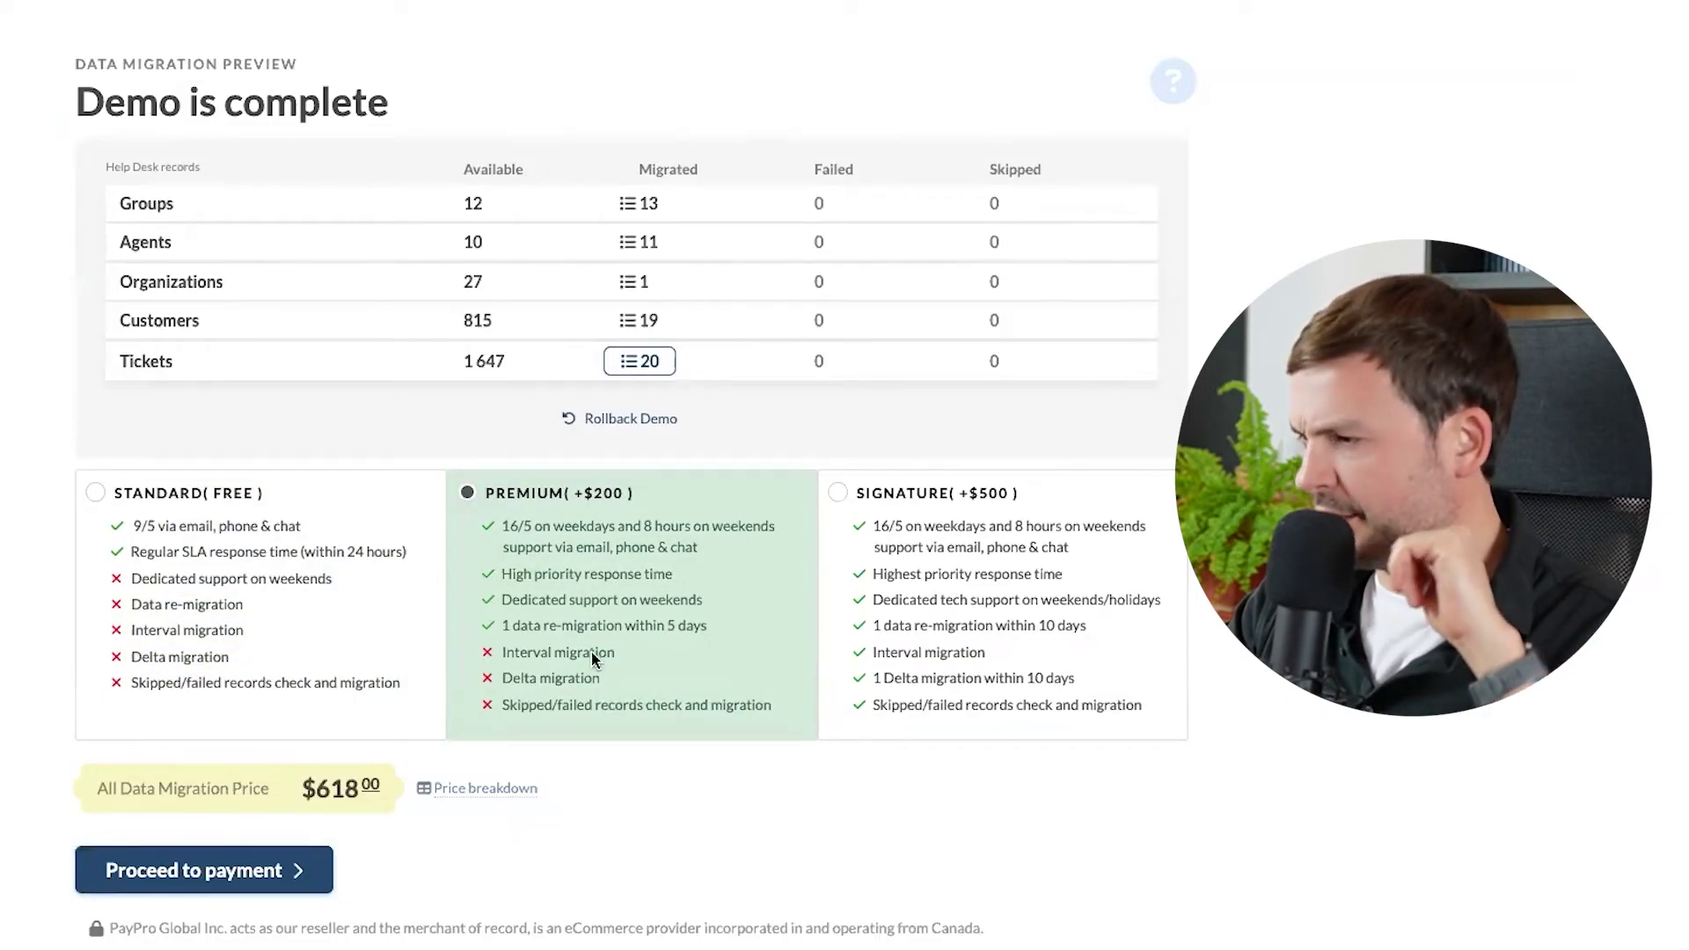
drag(316, 790, 385, 795)
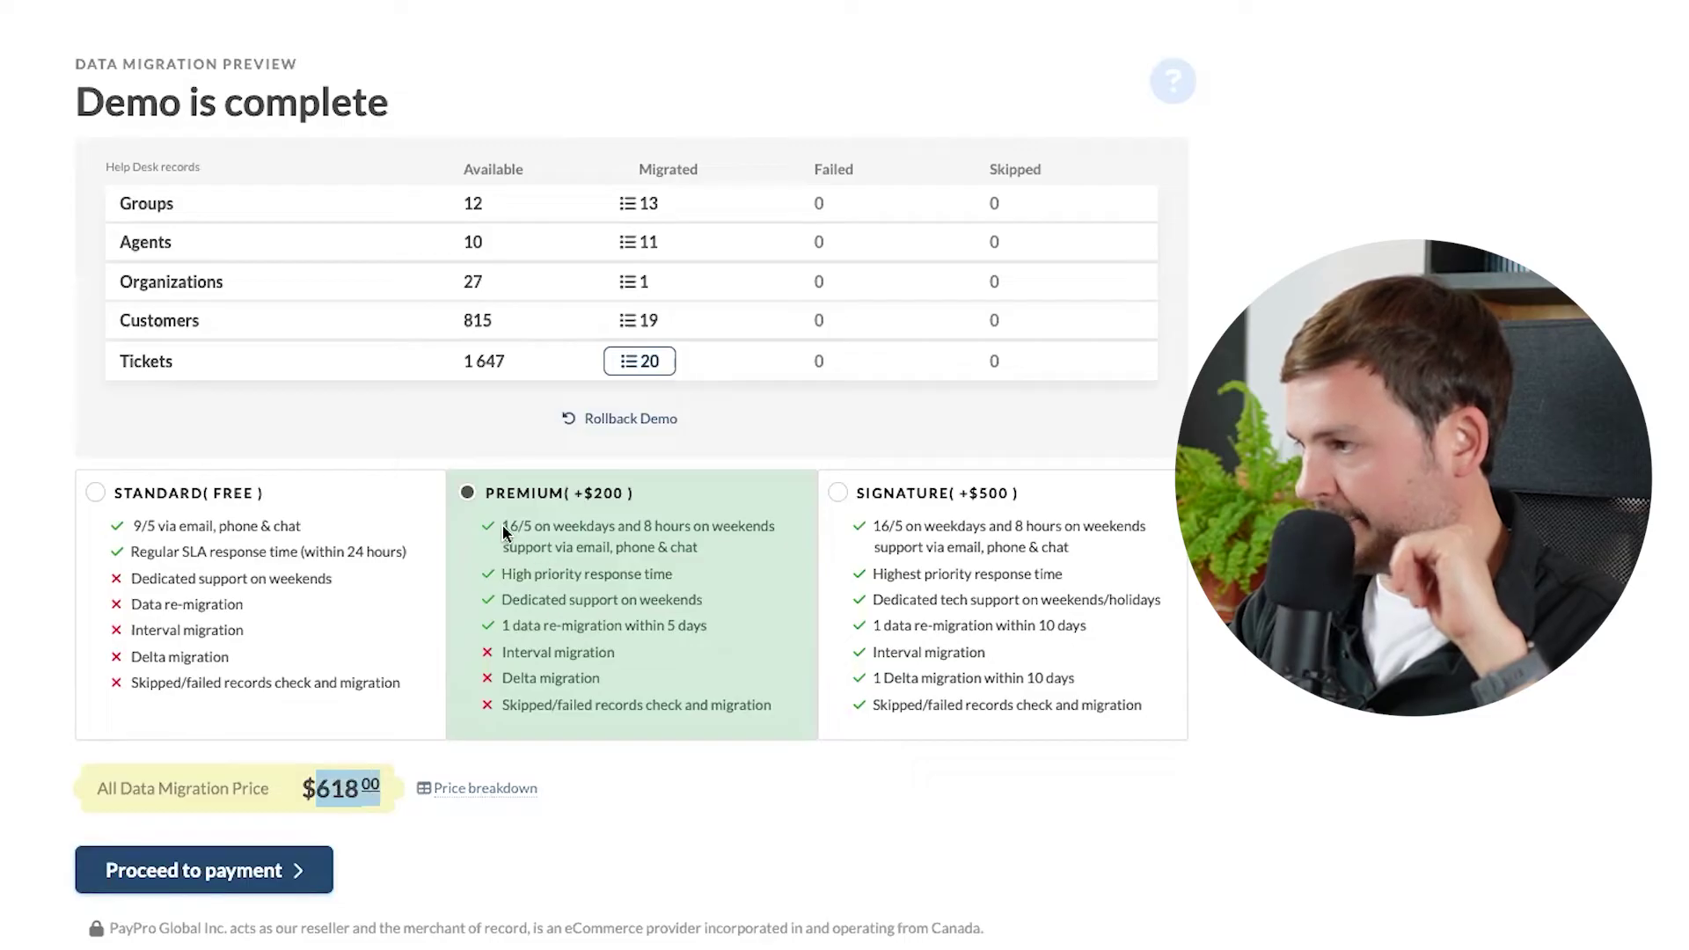
drag(502, 573, 628, 576)
drag(512, 603, 668, 608)
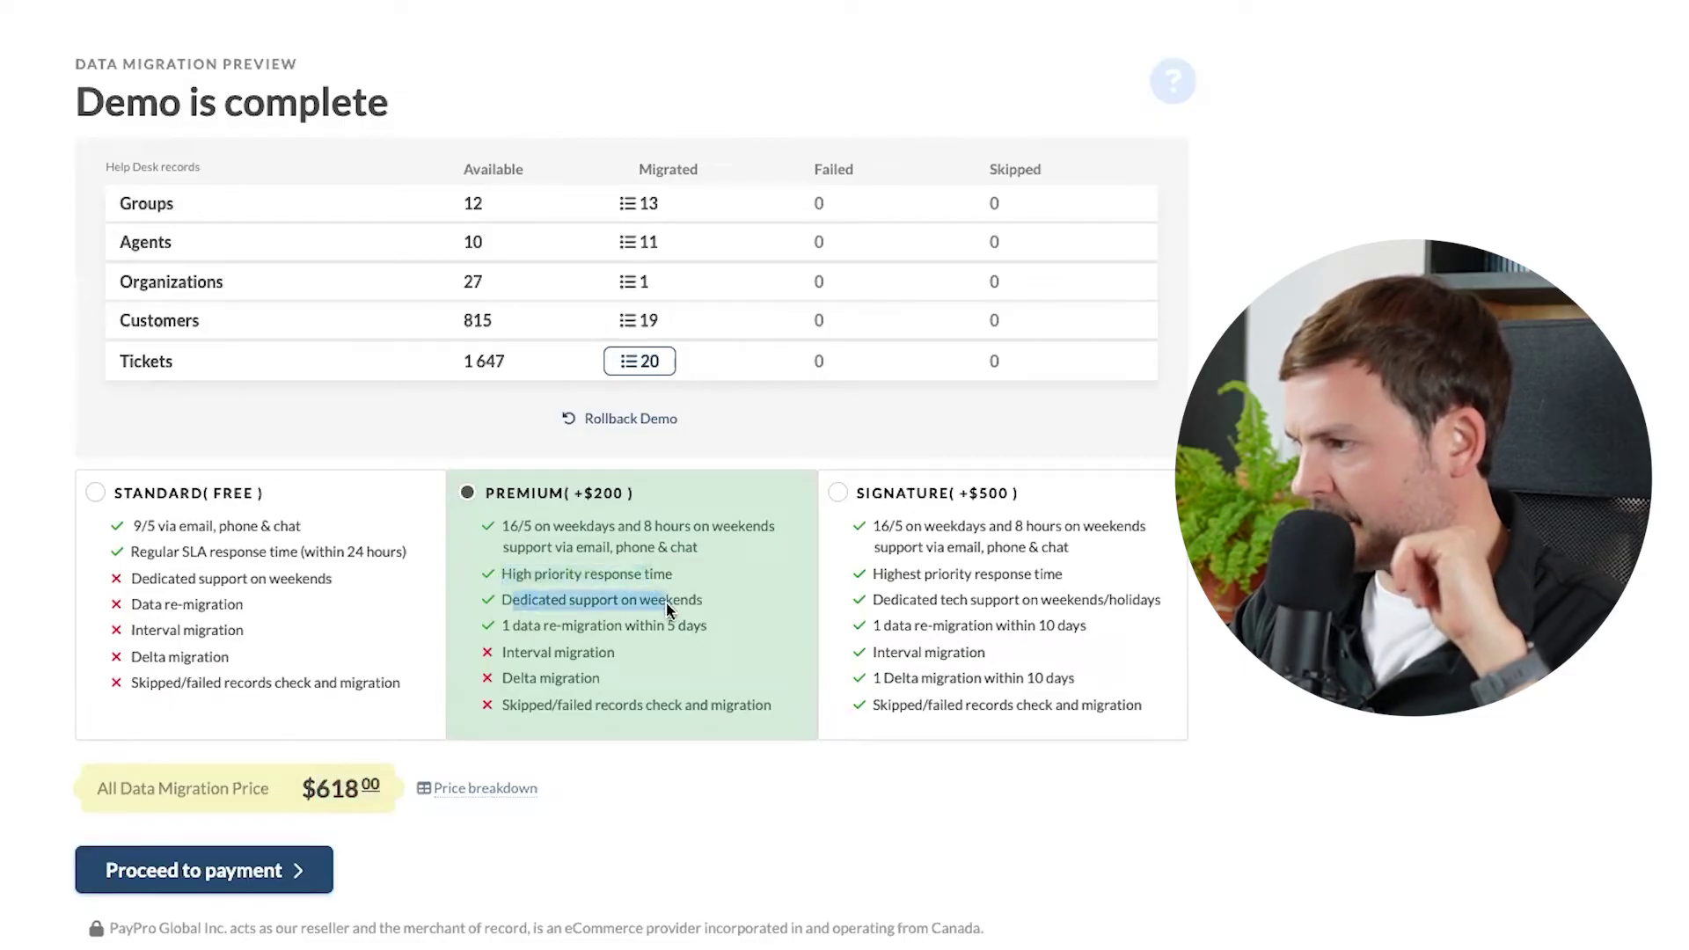
drag(502, 626, 774, 629)
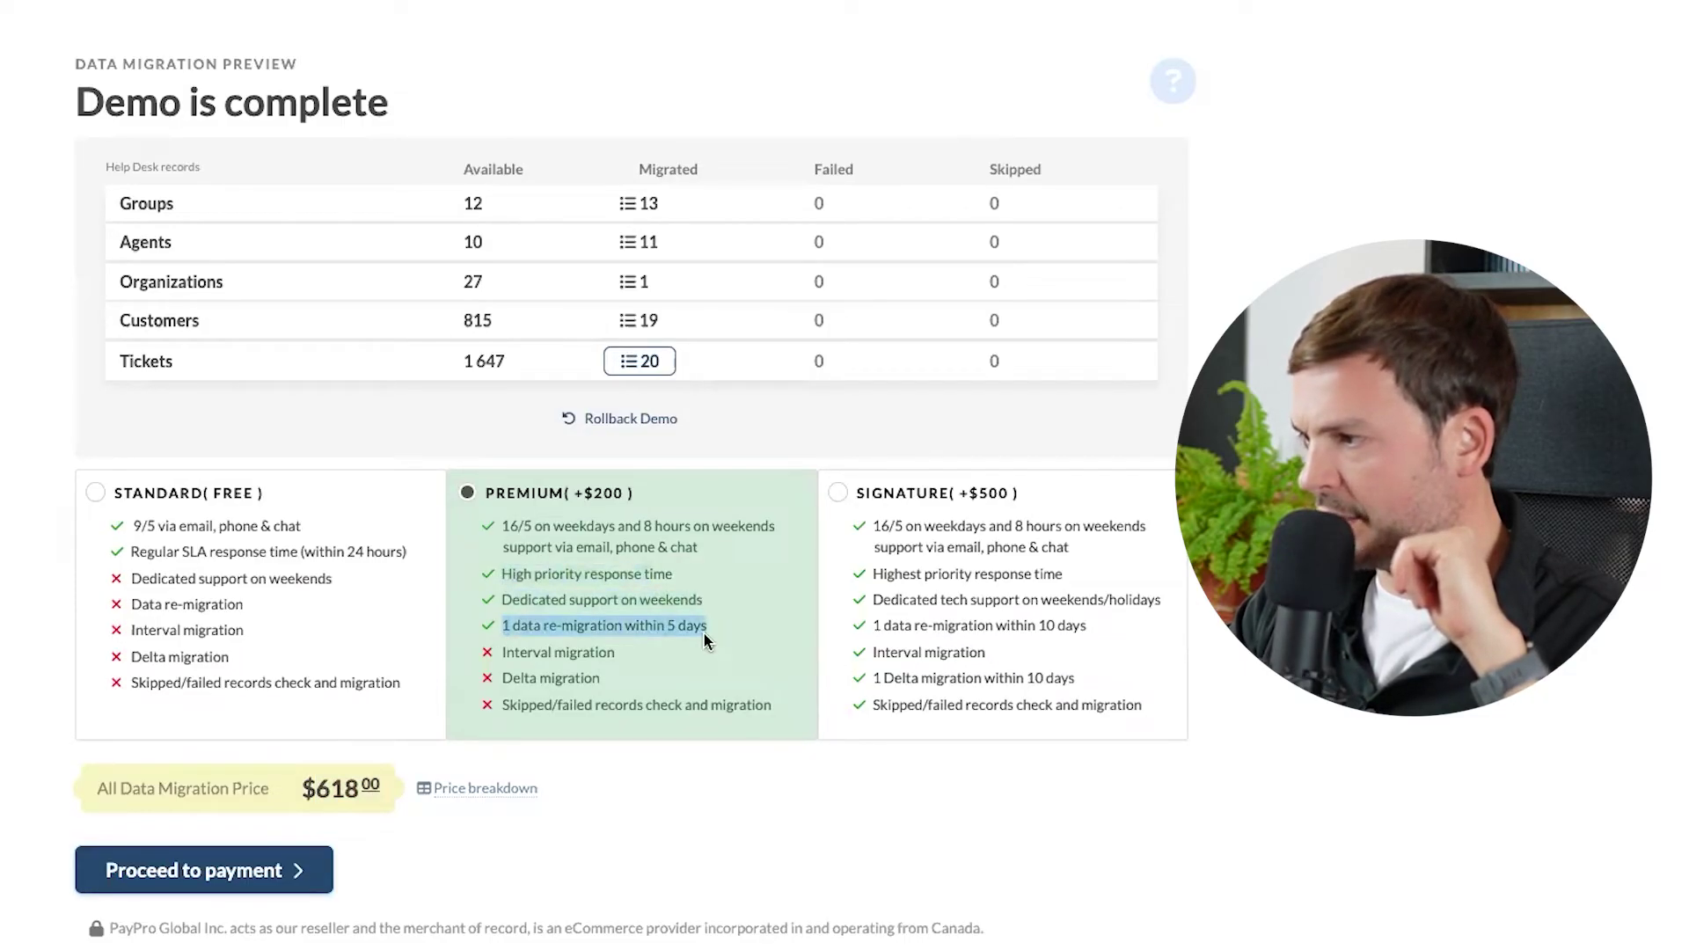
click(625, 633)
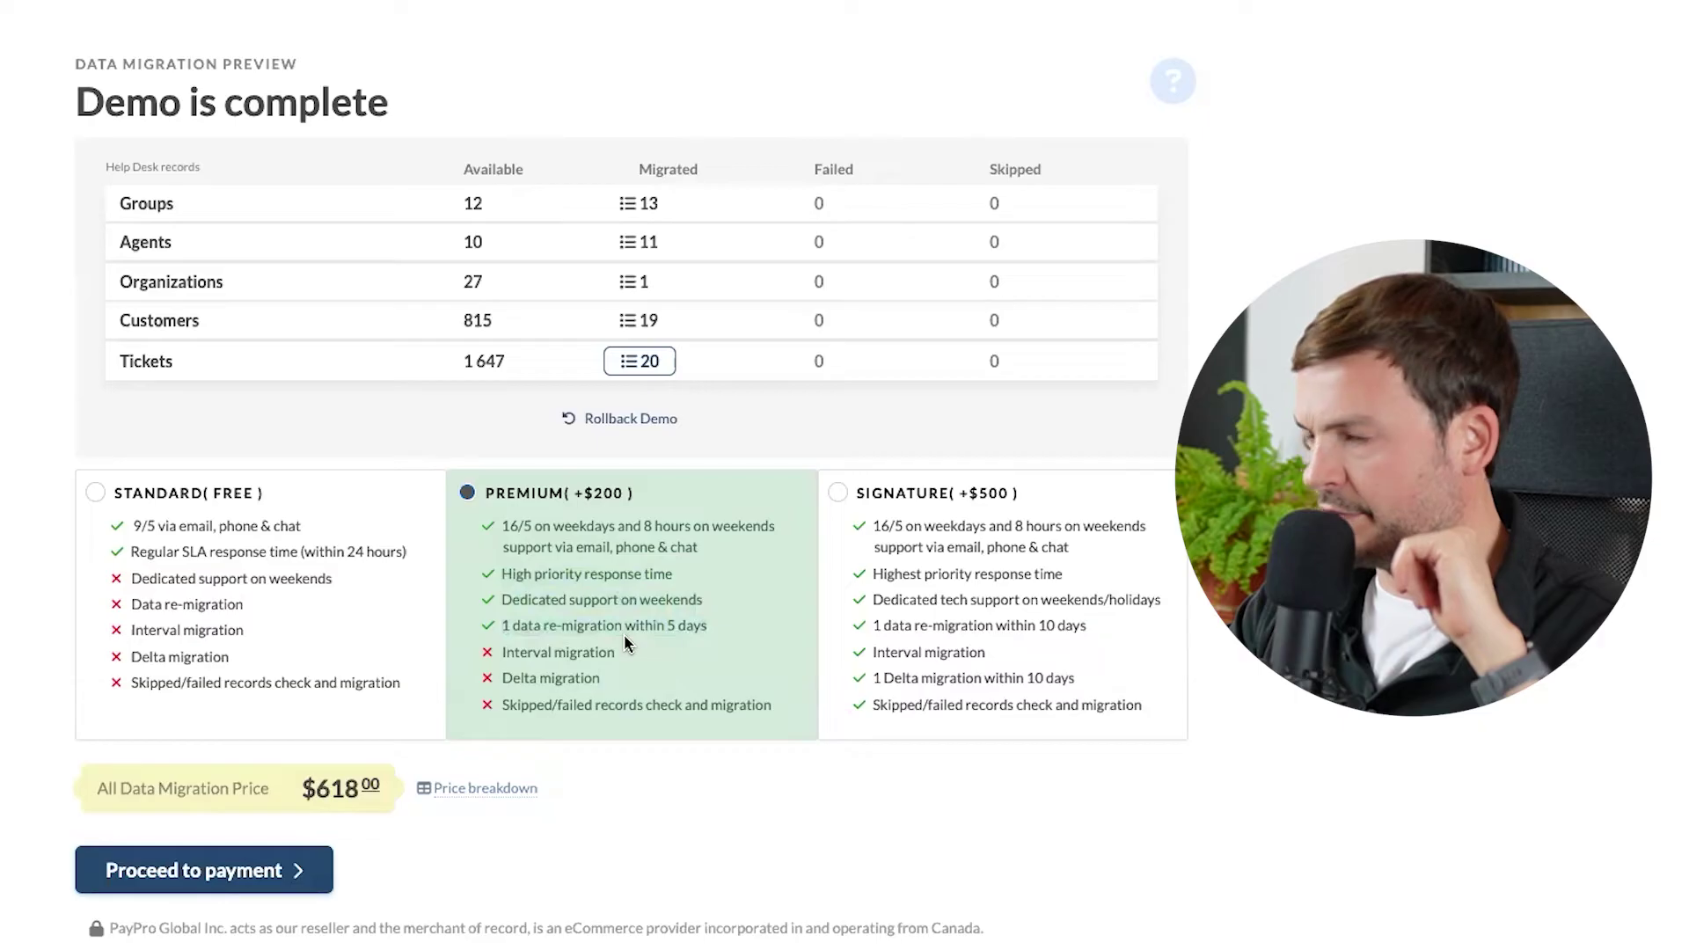
Step: Check Signature's skipped/failed records check, then go back to the Standard (Free) plan at $418
click(858, 502)
drag(872, 704, 1098, 712)
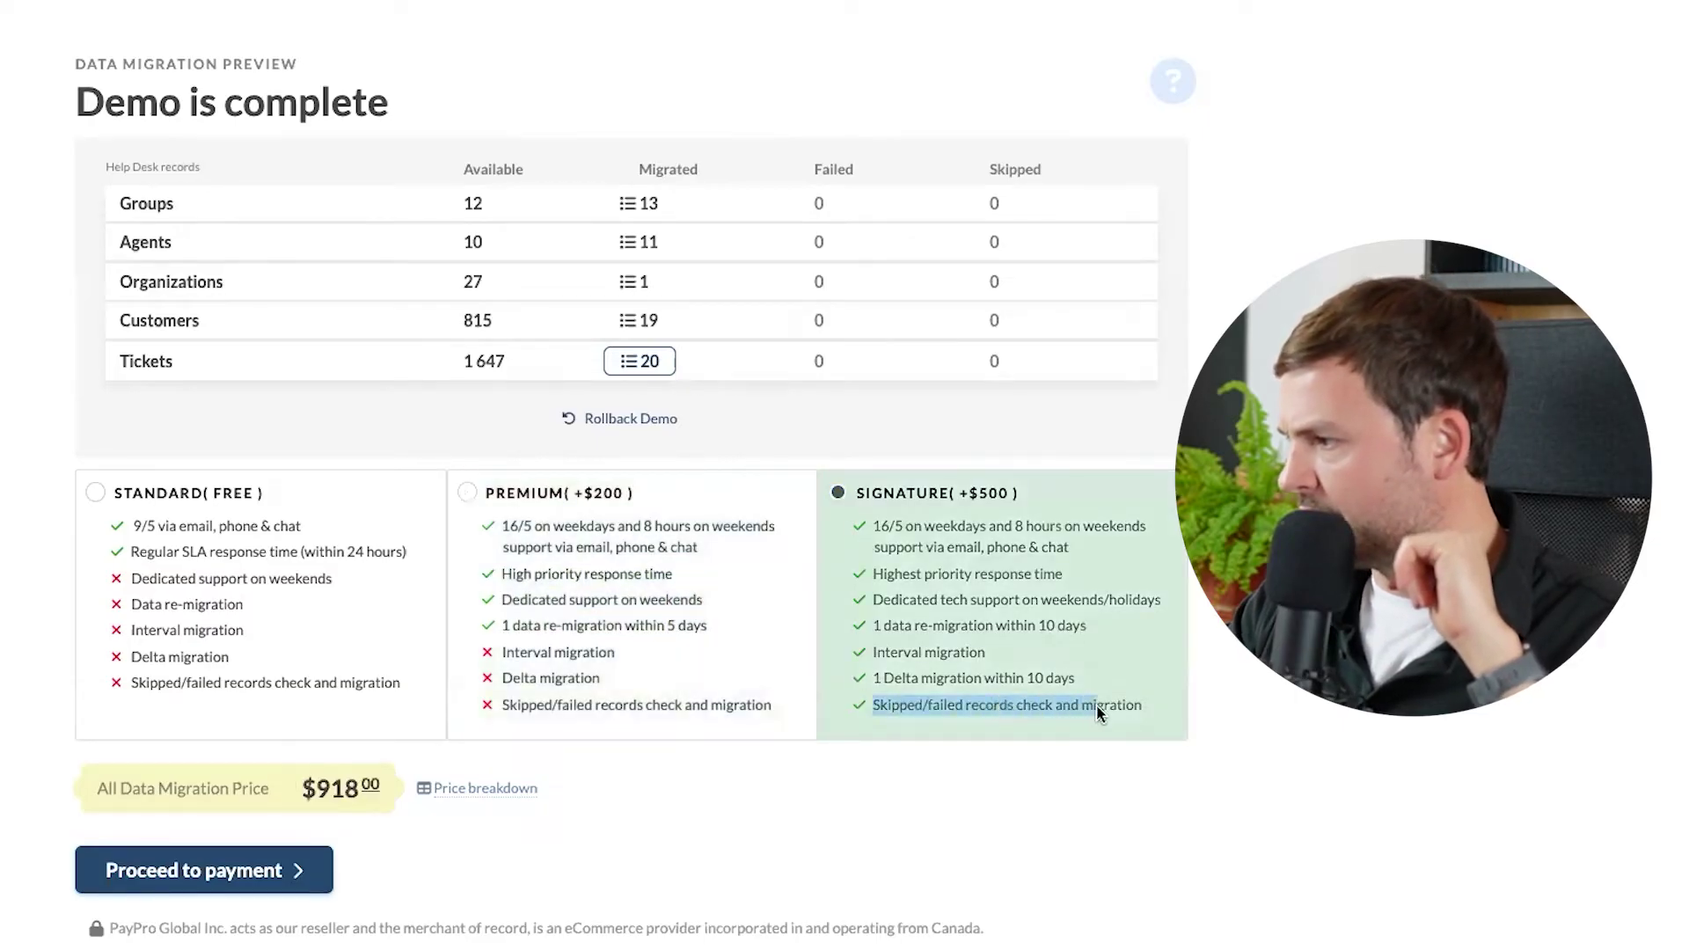
click(1023, 694)
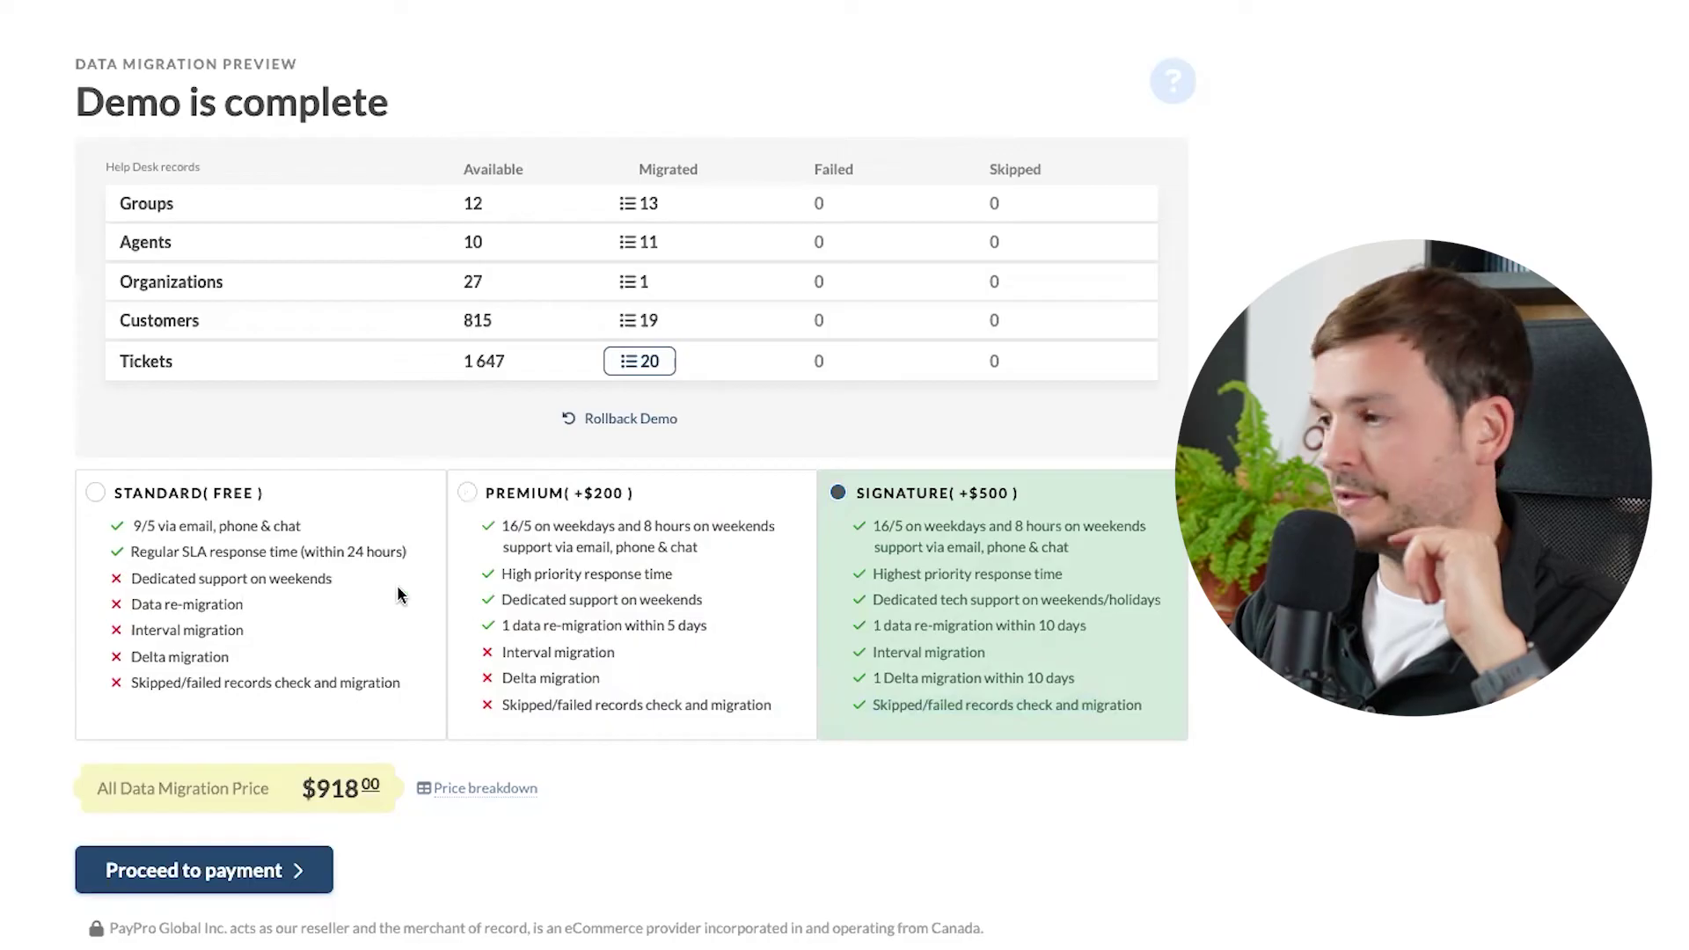
click(96, 496)
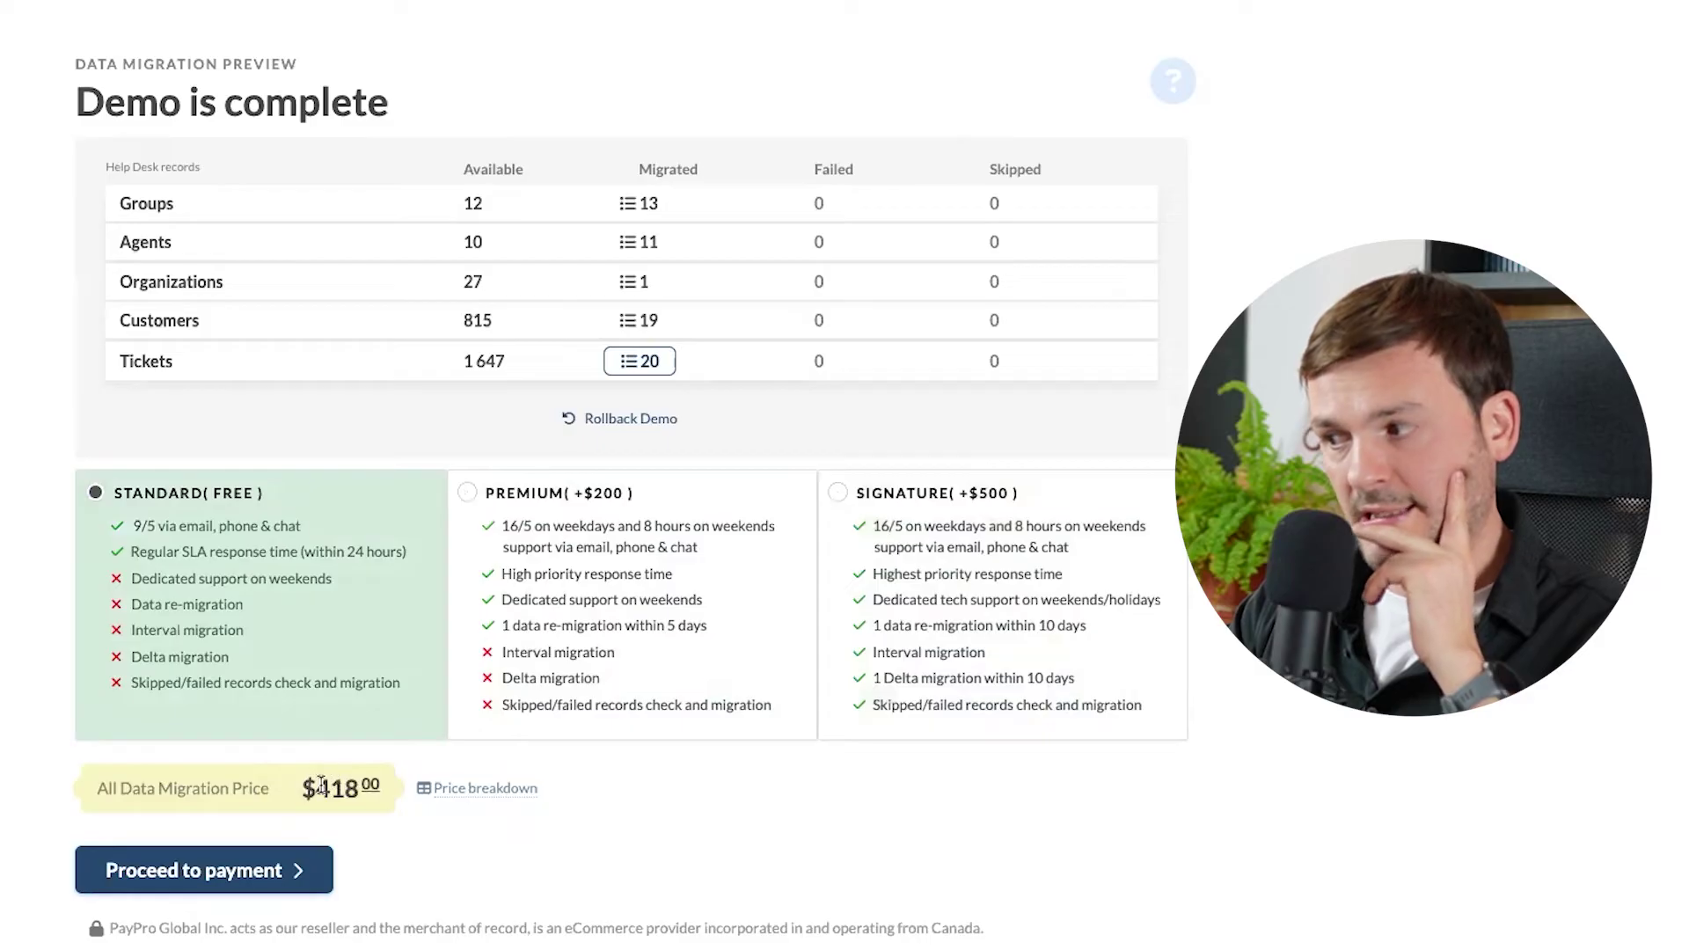
key(super+space)
text(16)
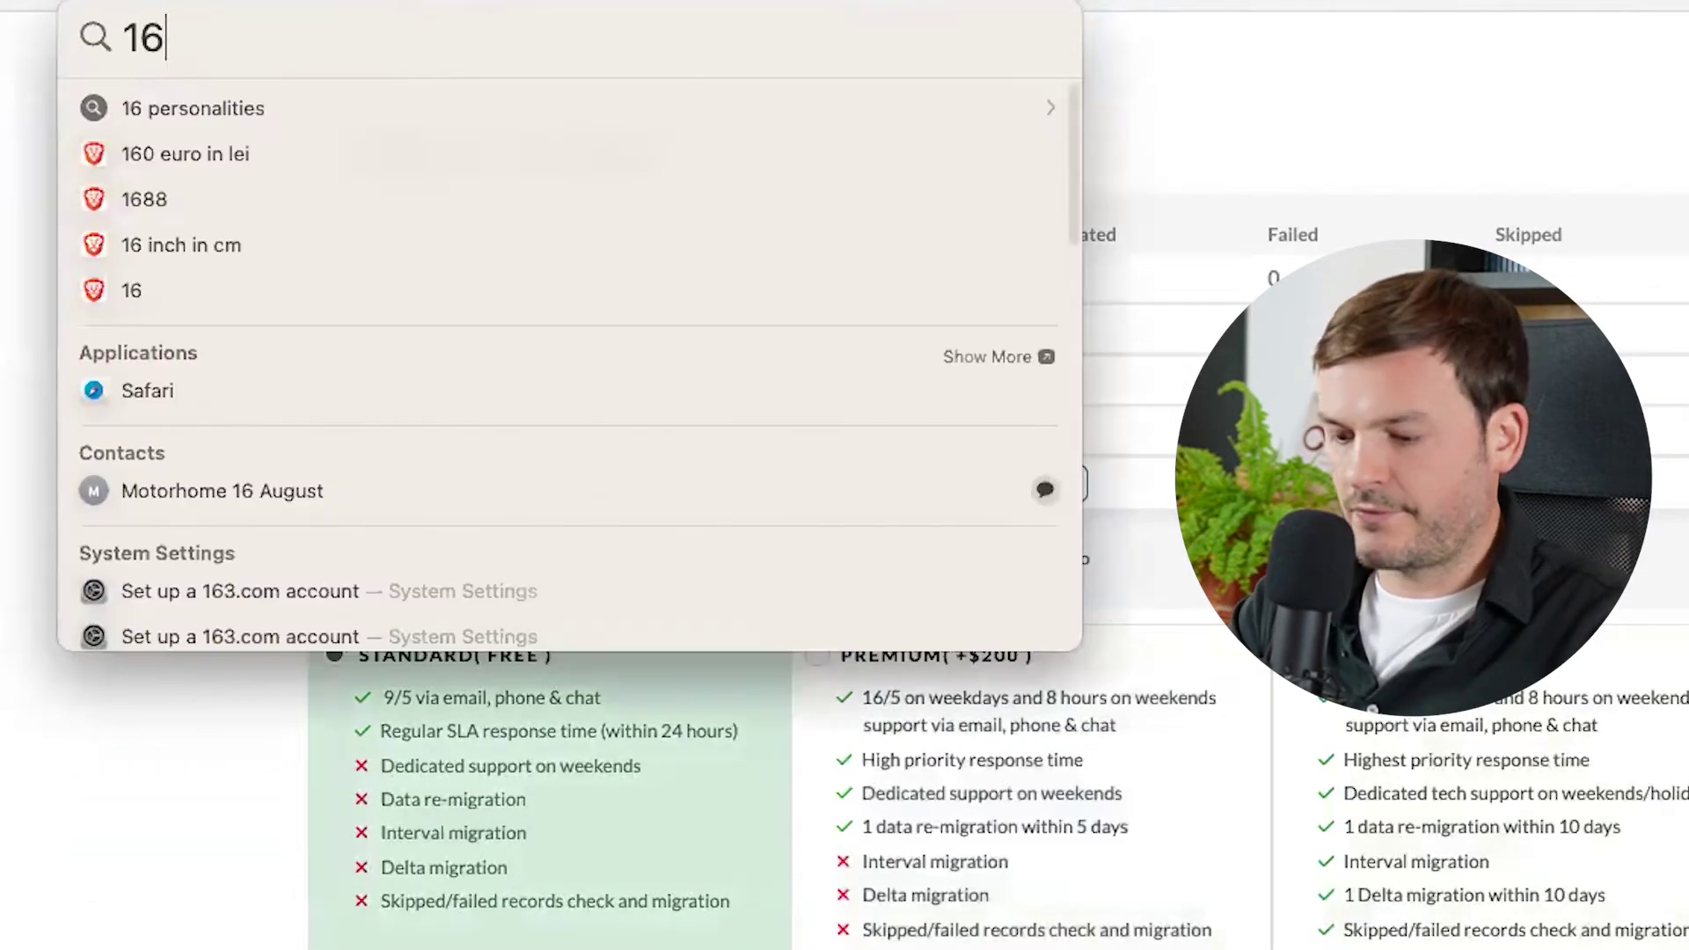
text(47/)
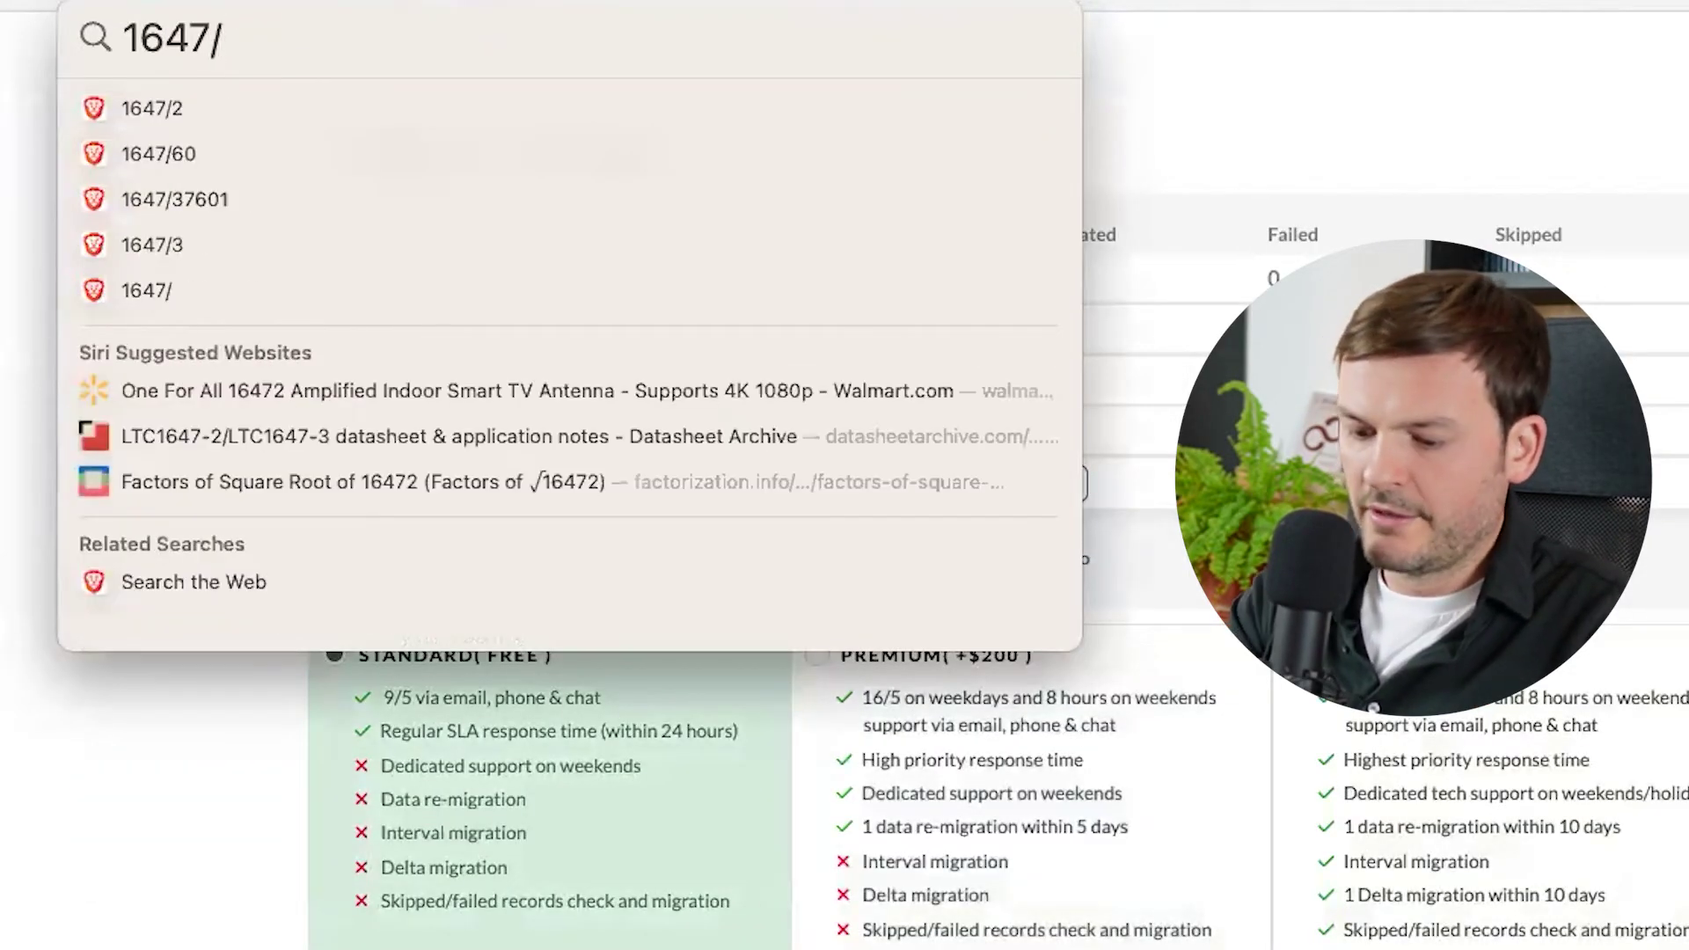
text(418)
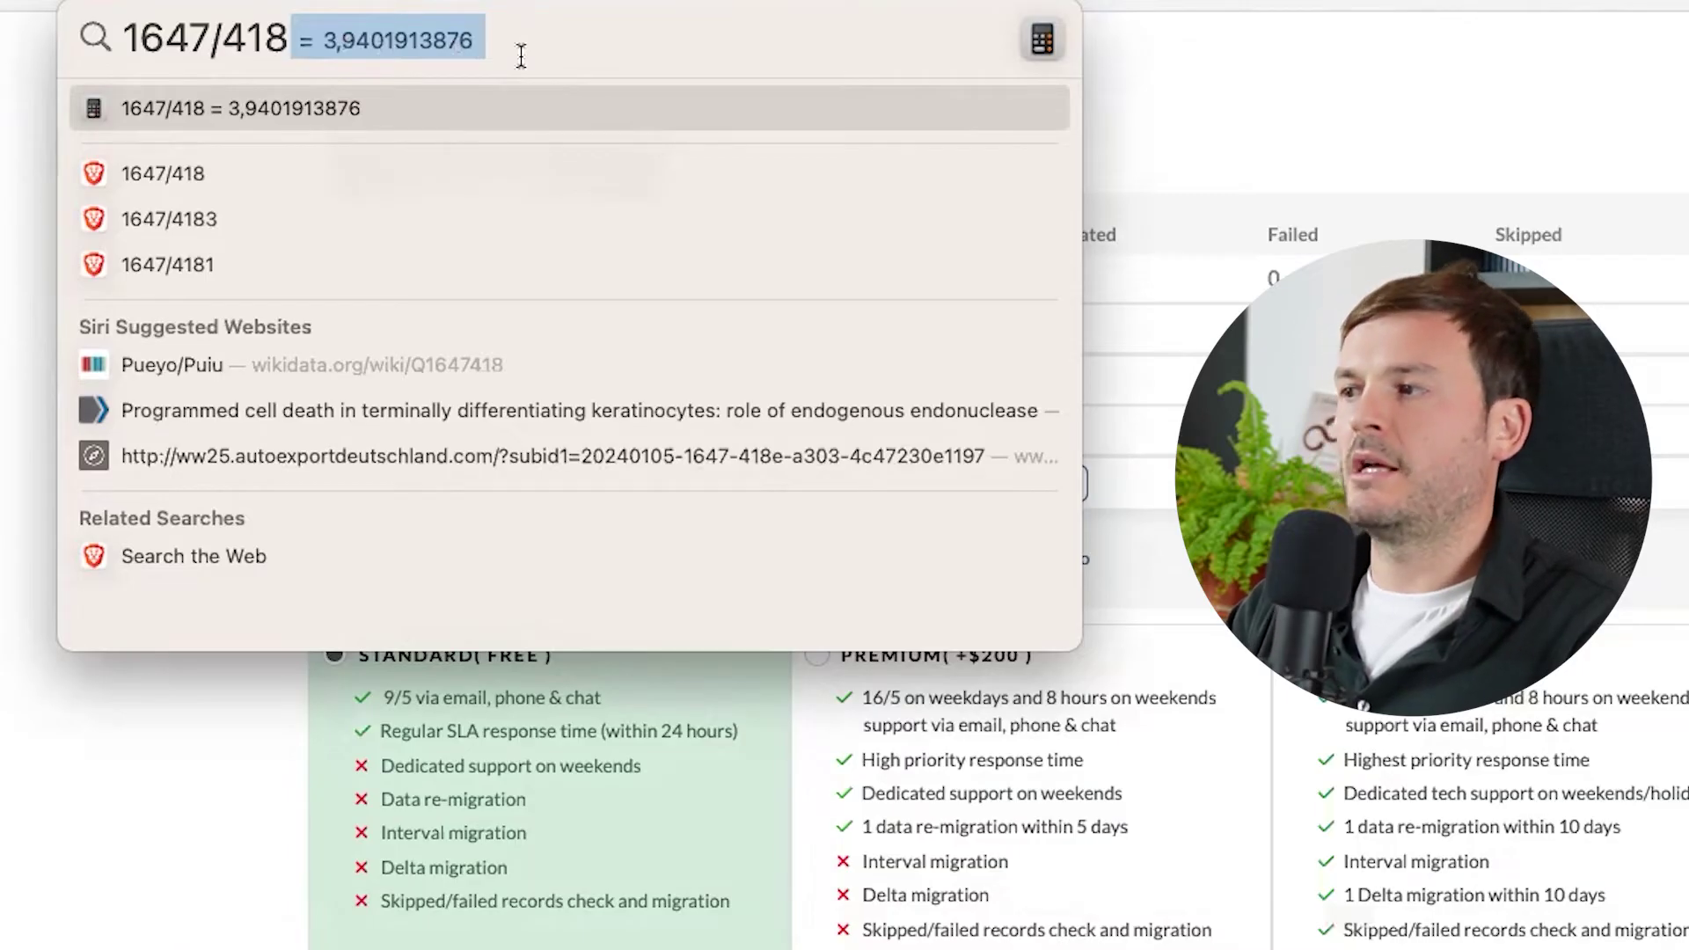
key(shift+alt+Left)
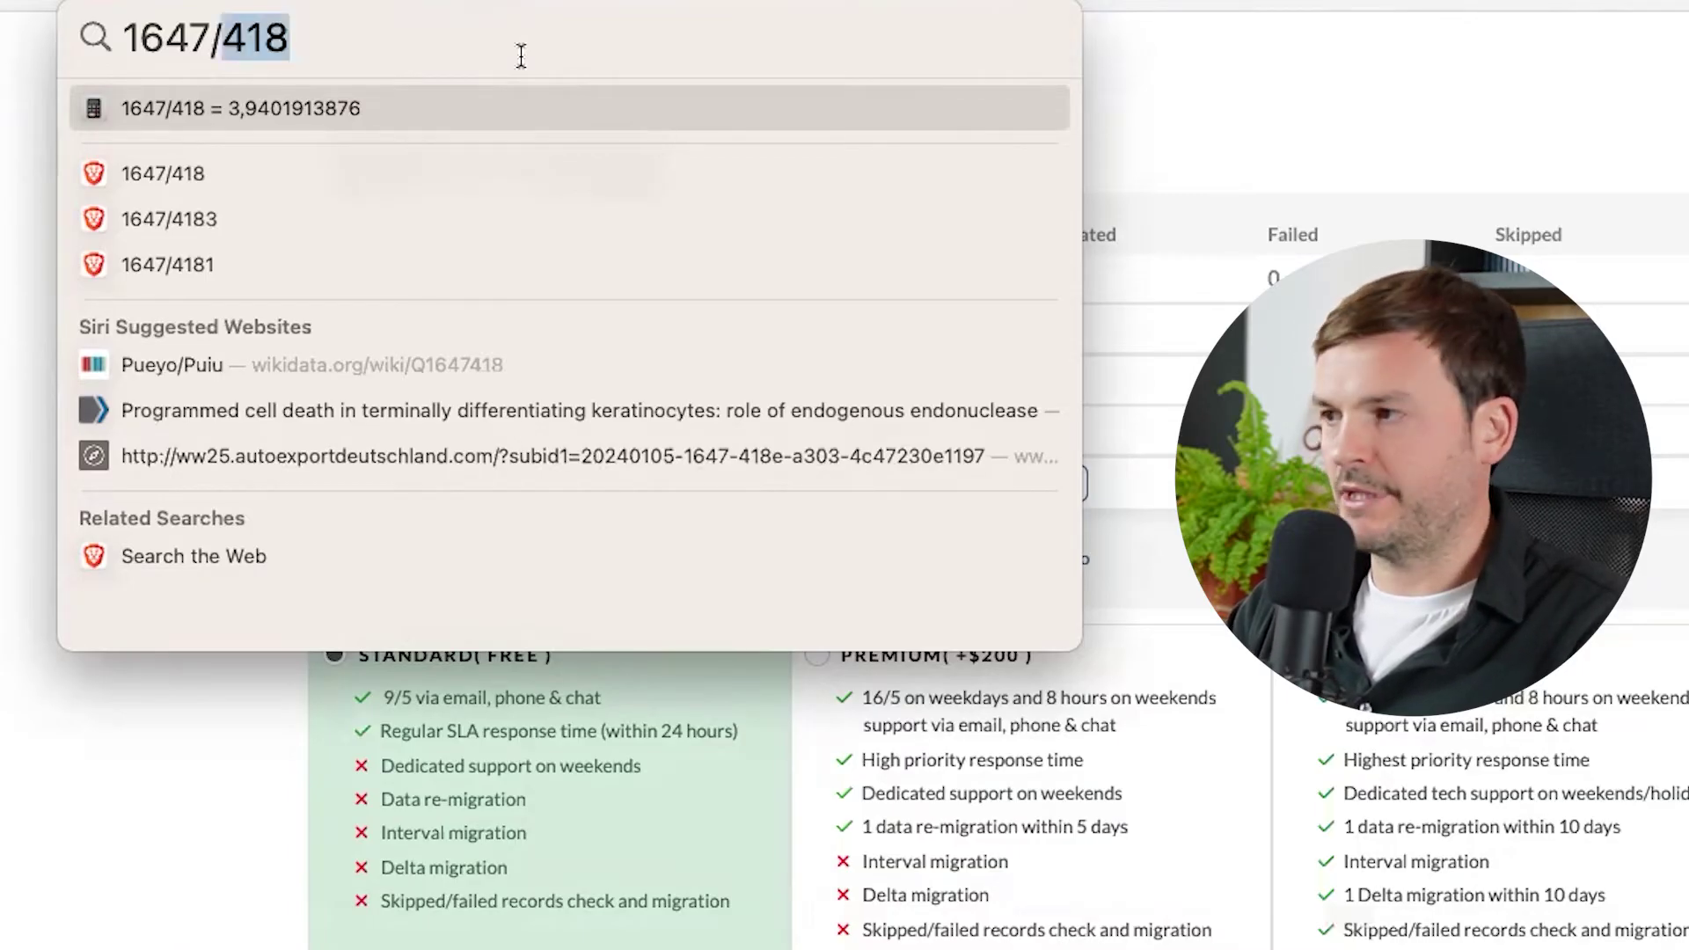
key(super+a)
text(1000000/4)
key(Escape)
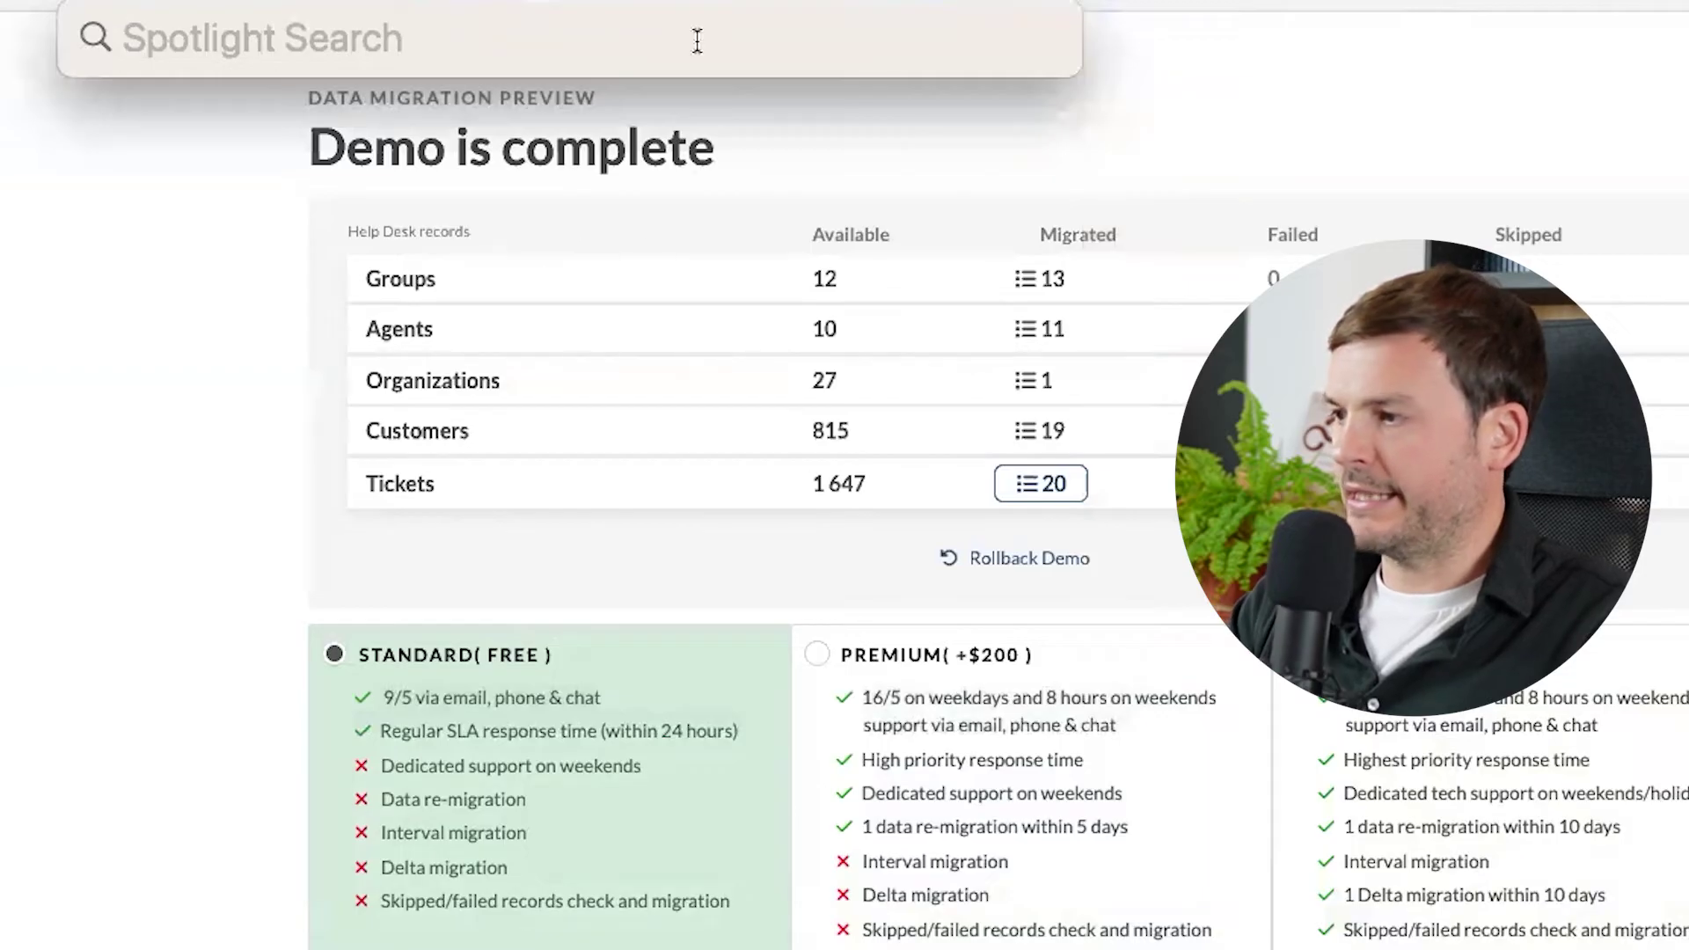
text(1000000*)
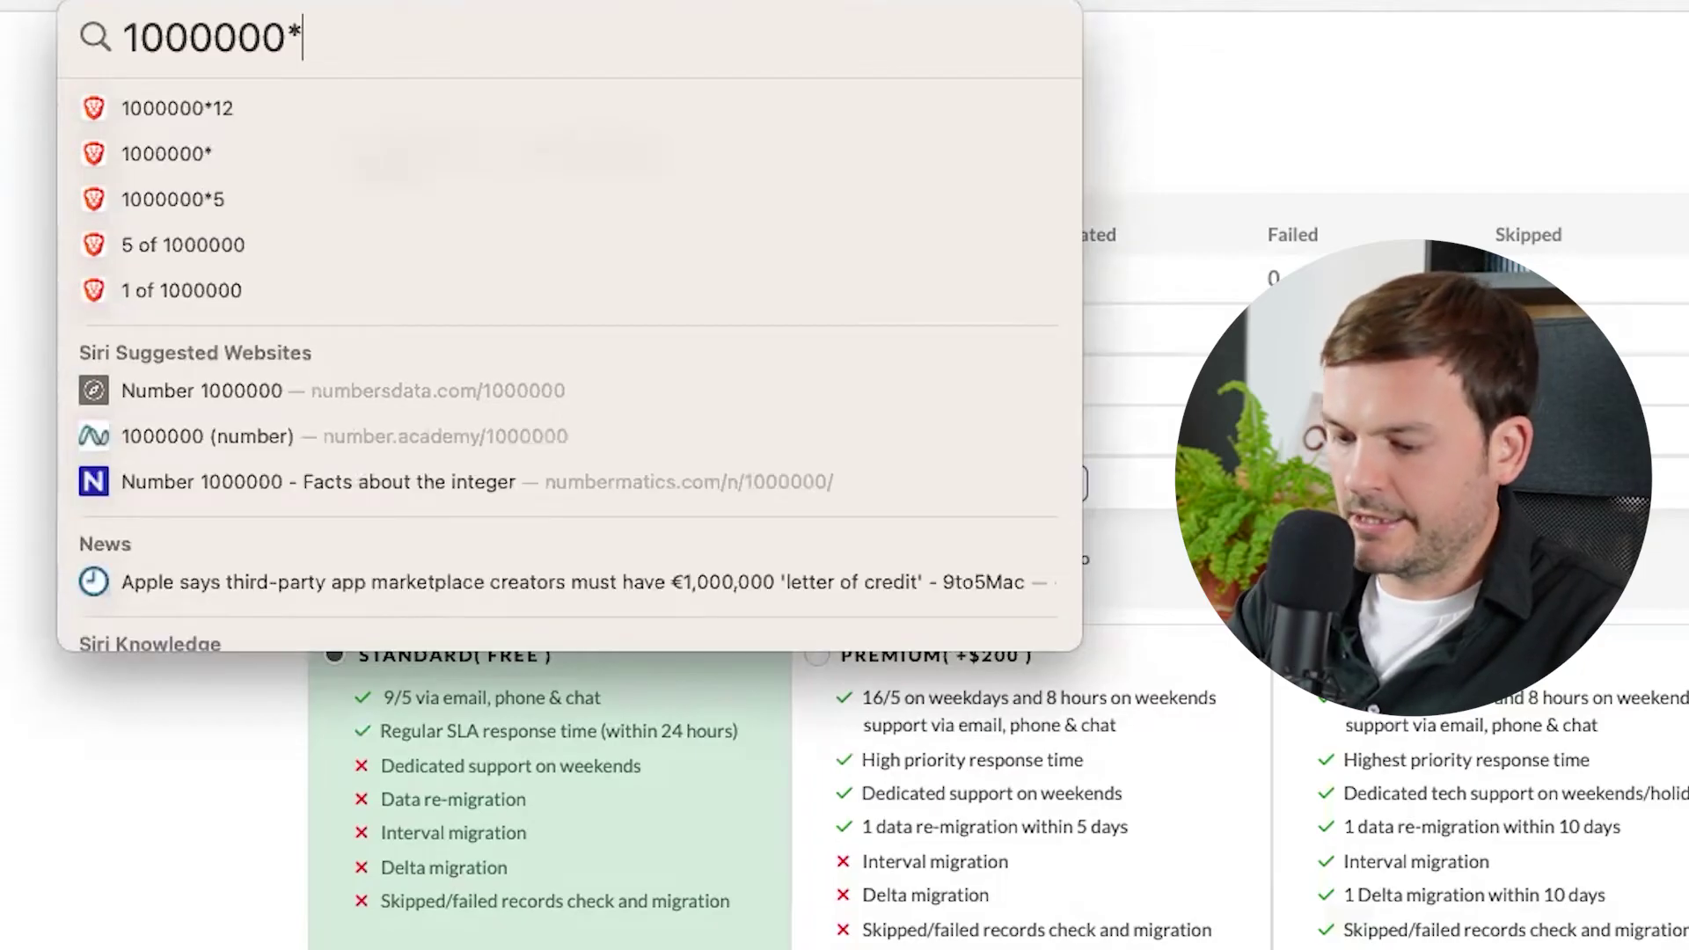
text(418/1)
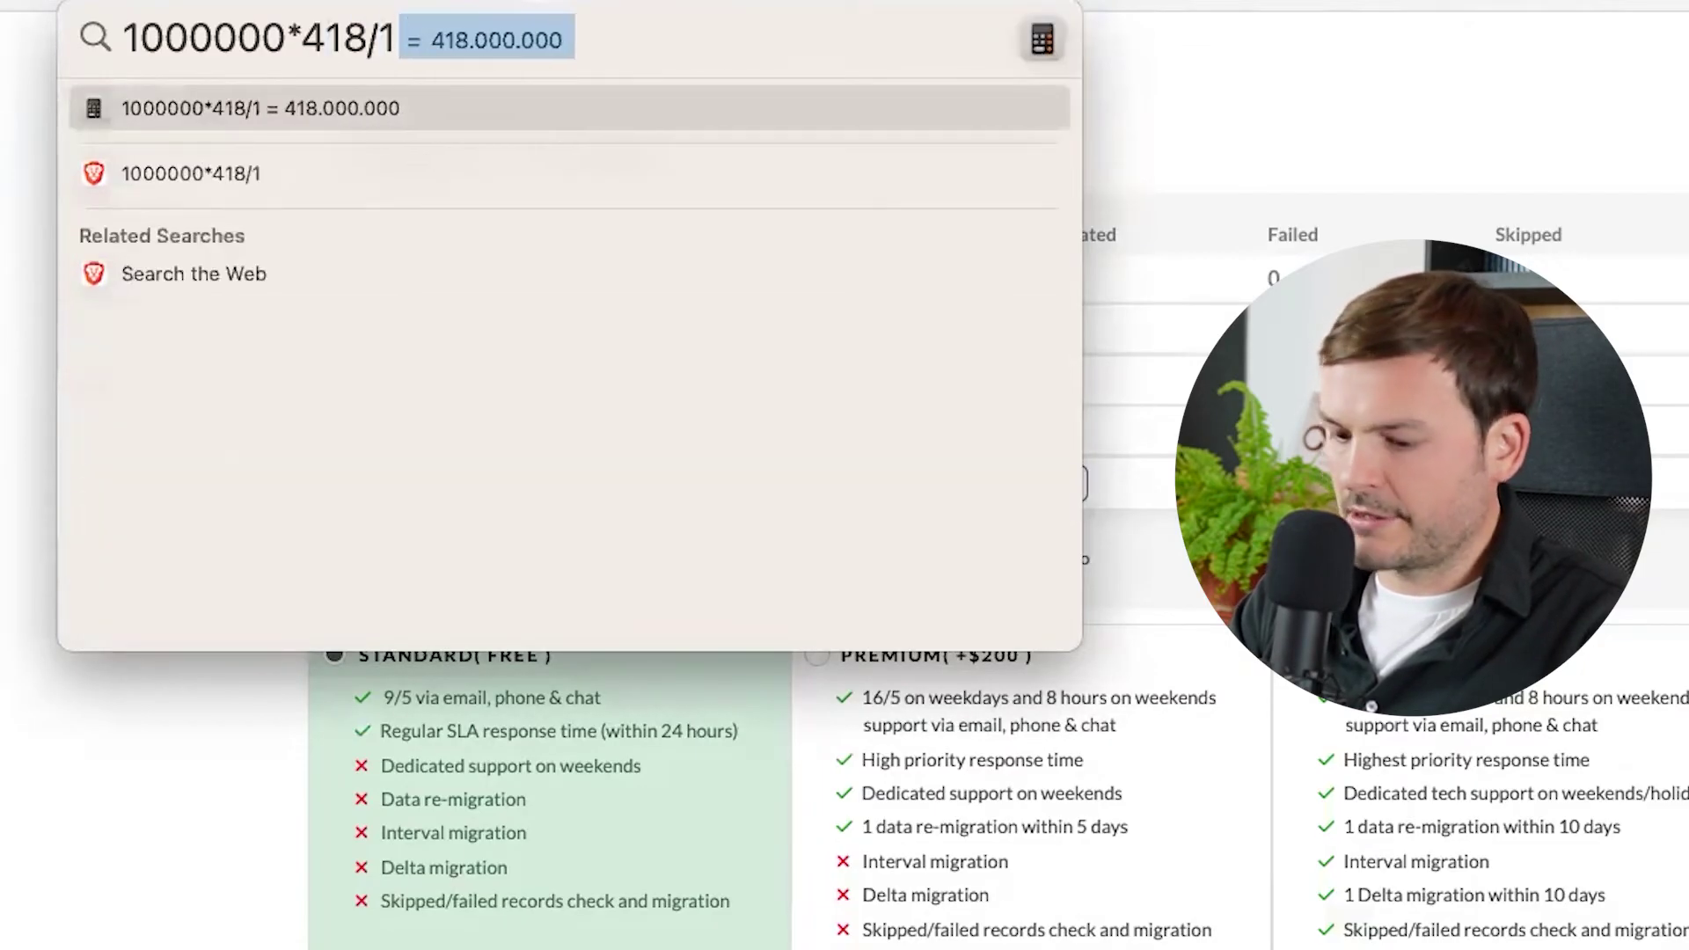
text(647)
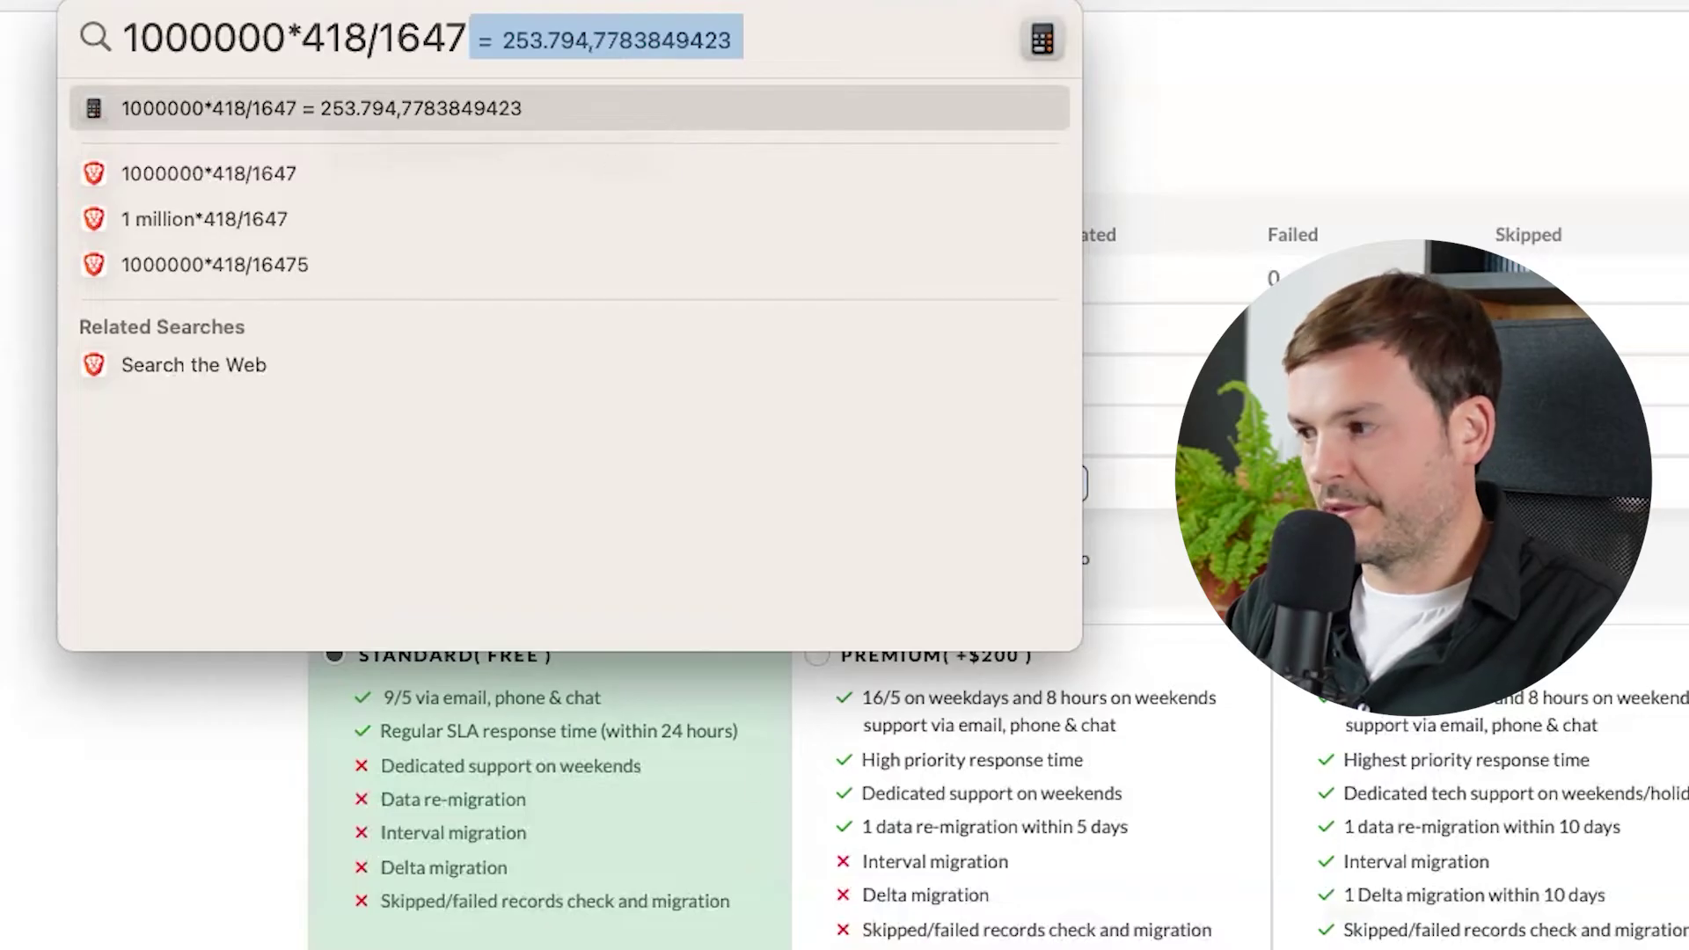
key(Escape)
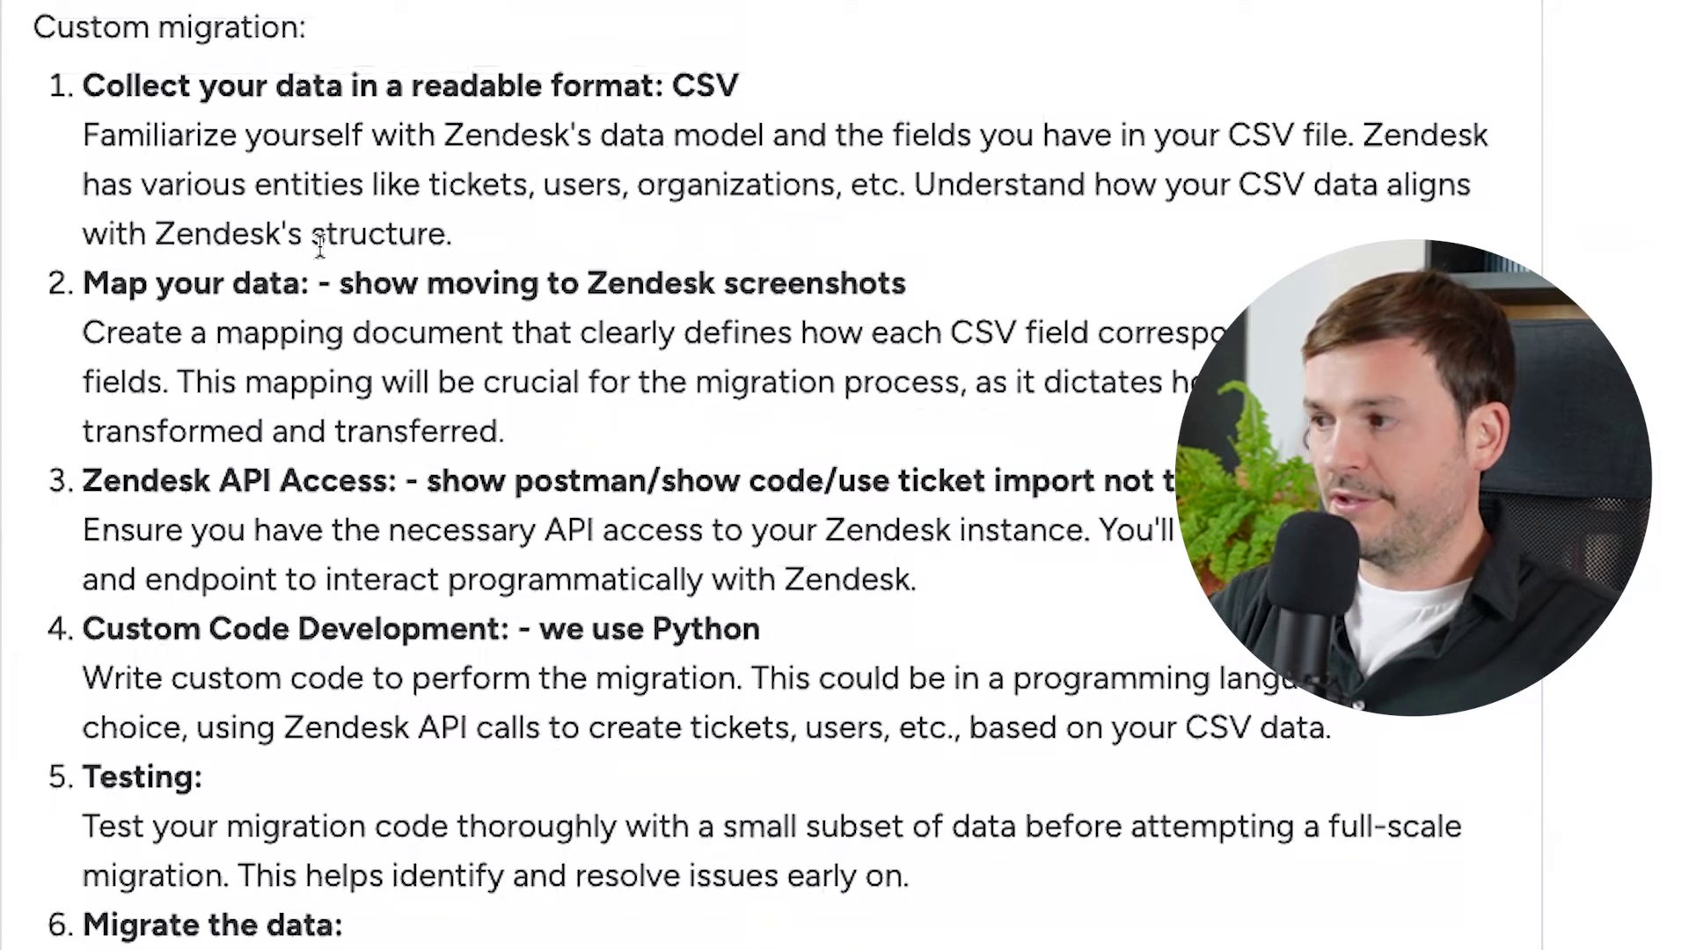
drag(134, 85, 709, 95)
click(751, 82)
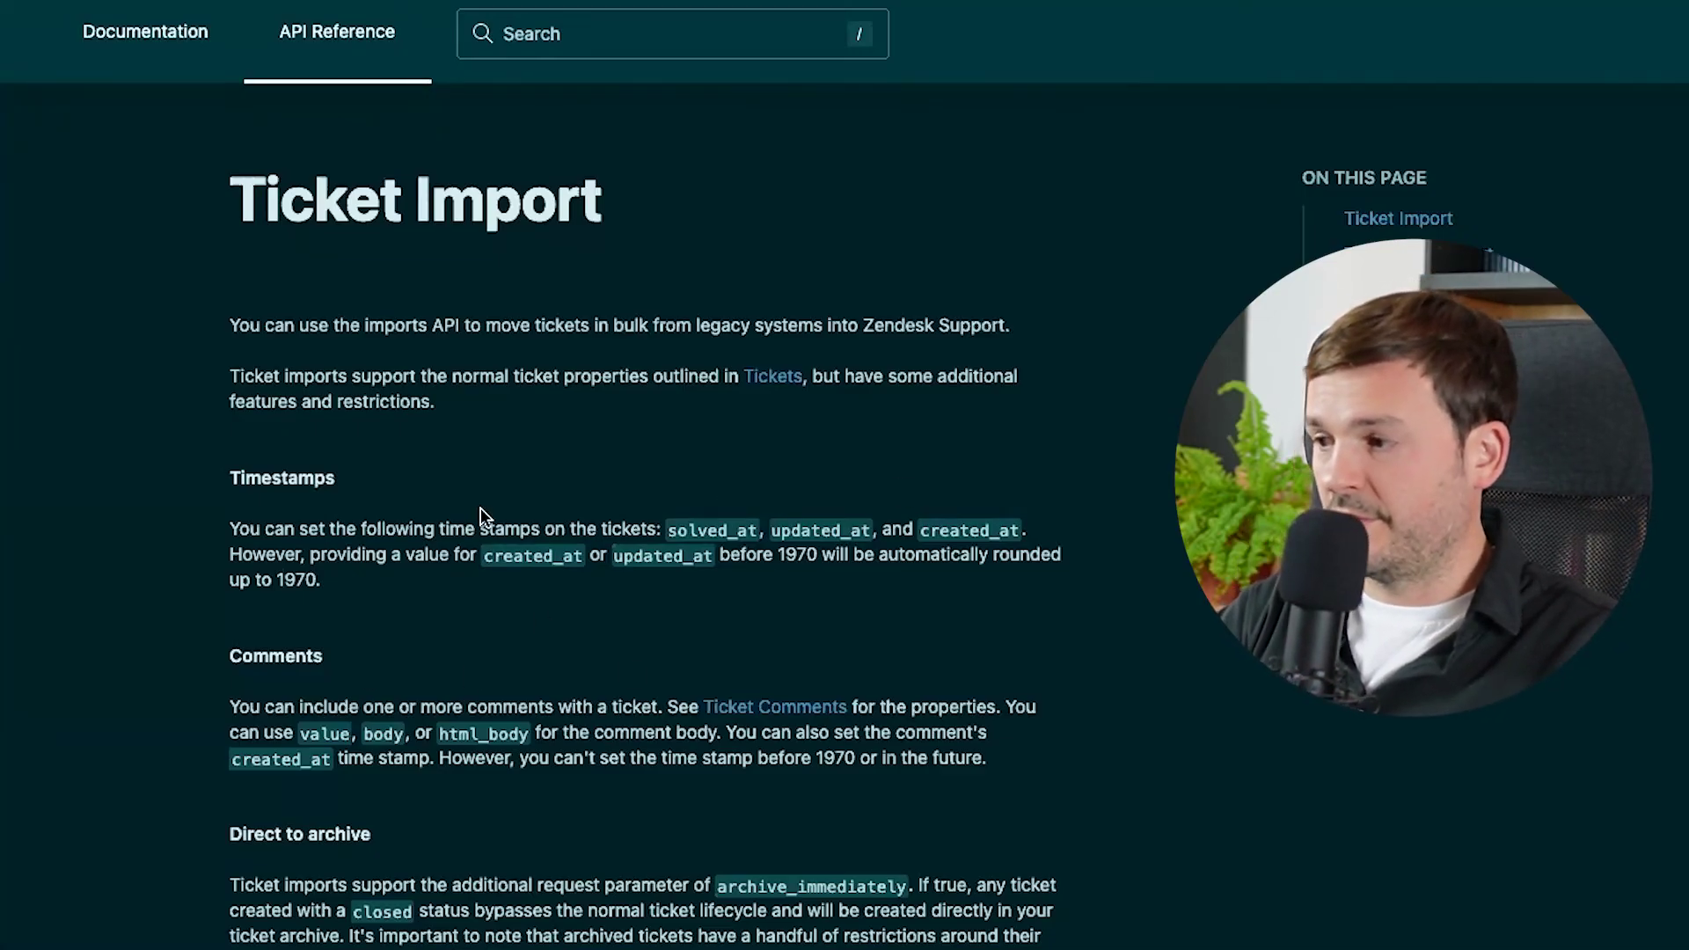
Step: Scroll the Ticket Import reference down to its Parameters and Example body sections
scroll(482, 517, down, 8)
scroll(480, 508, down, 10)
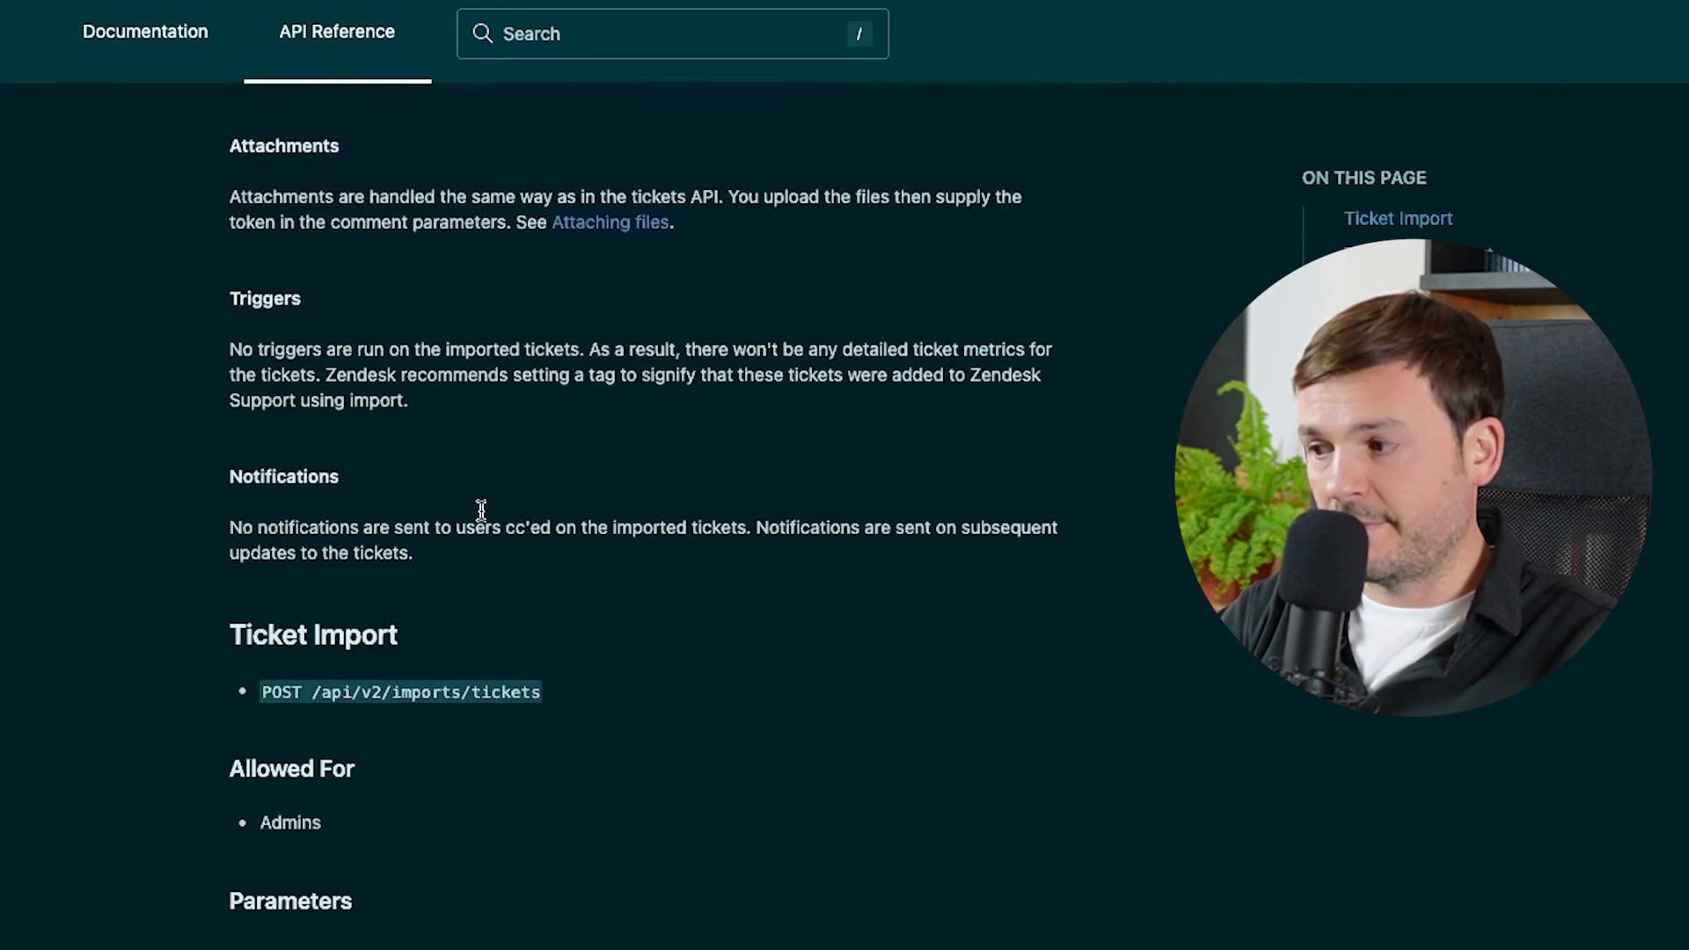
scroll(404, 658, down, 2)
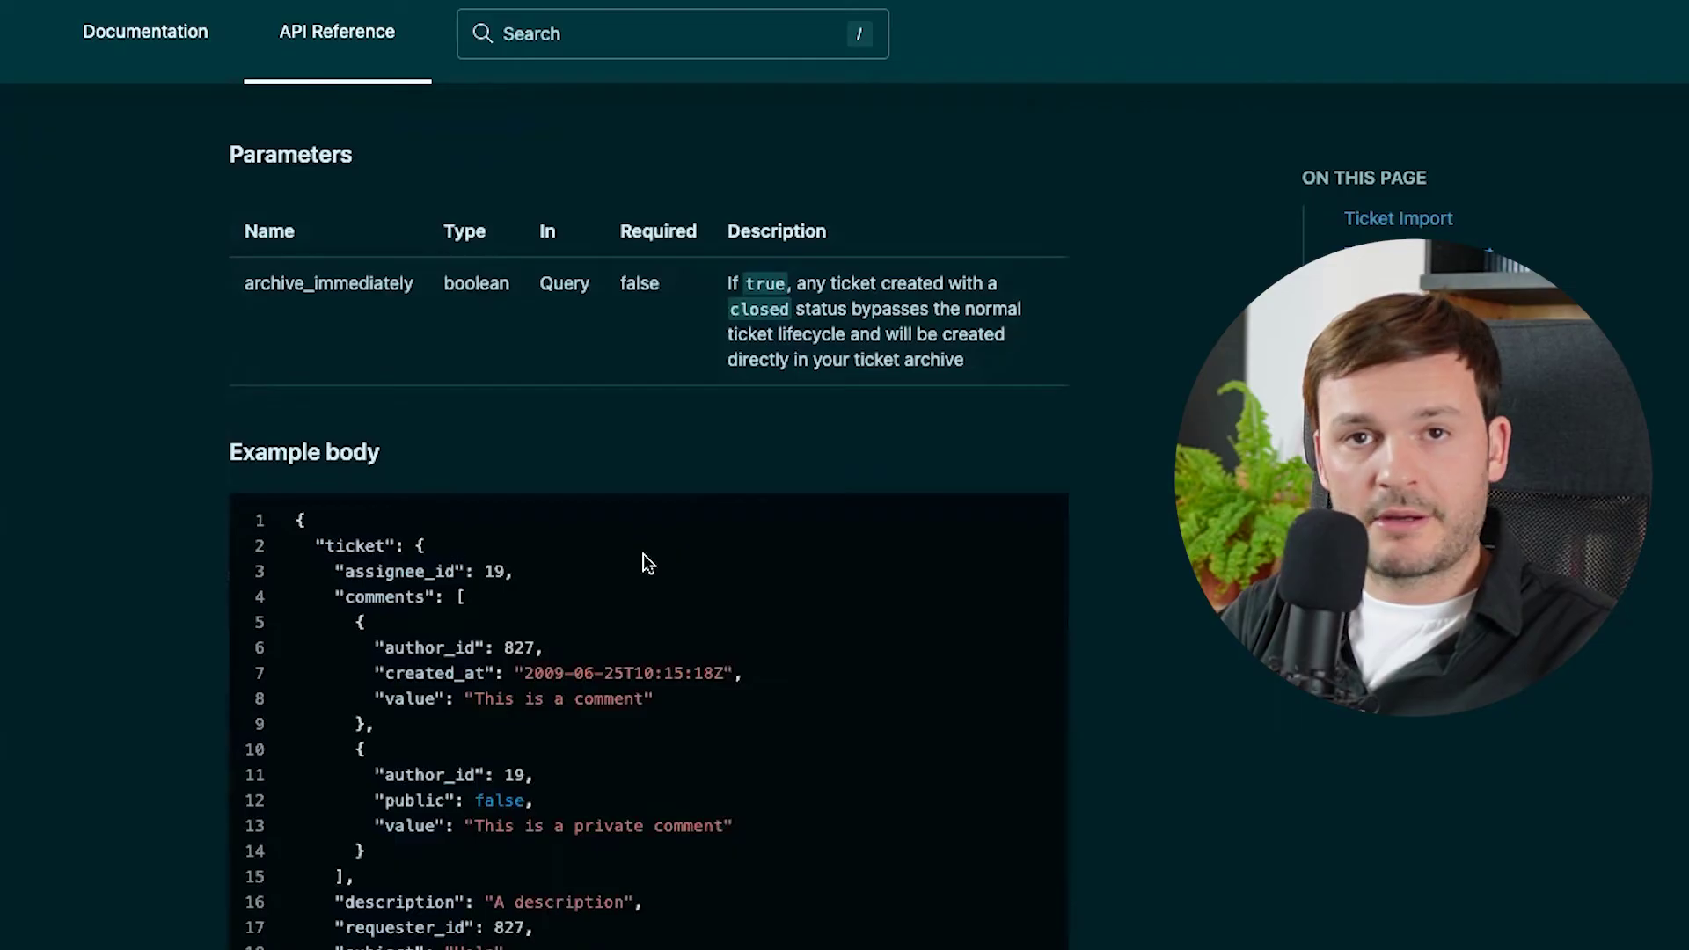
scroll(646, 563, up, 1)
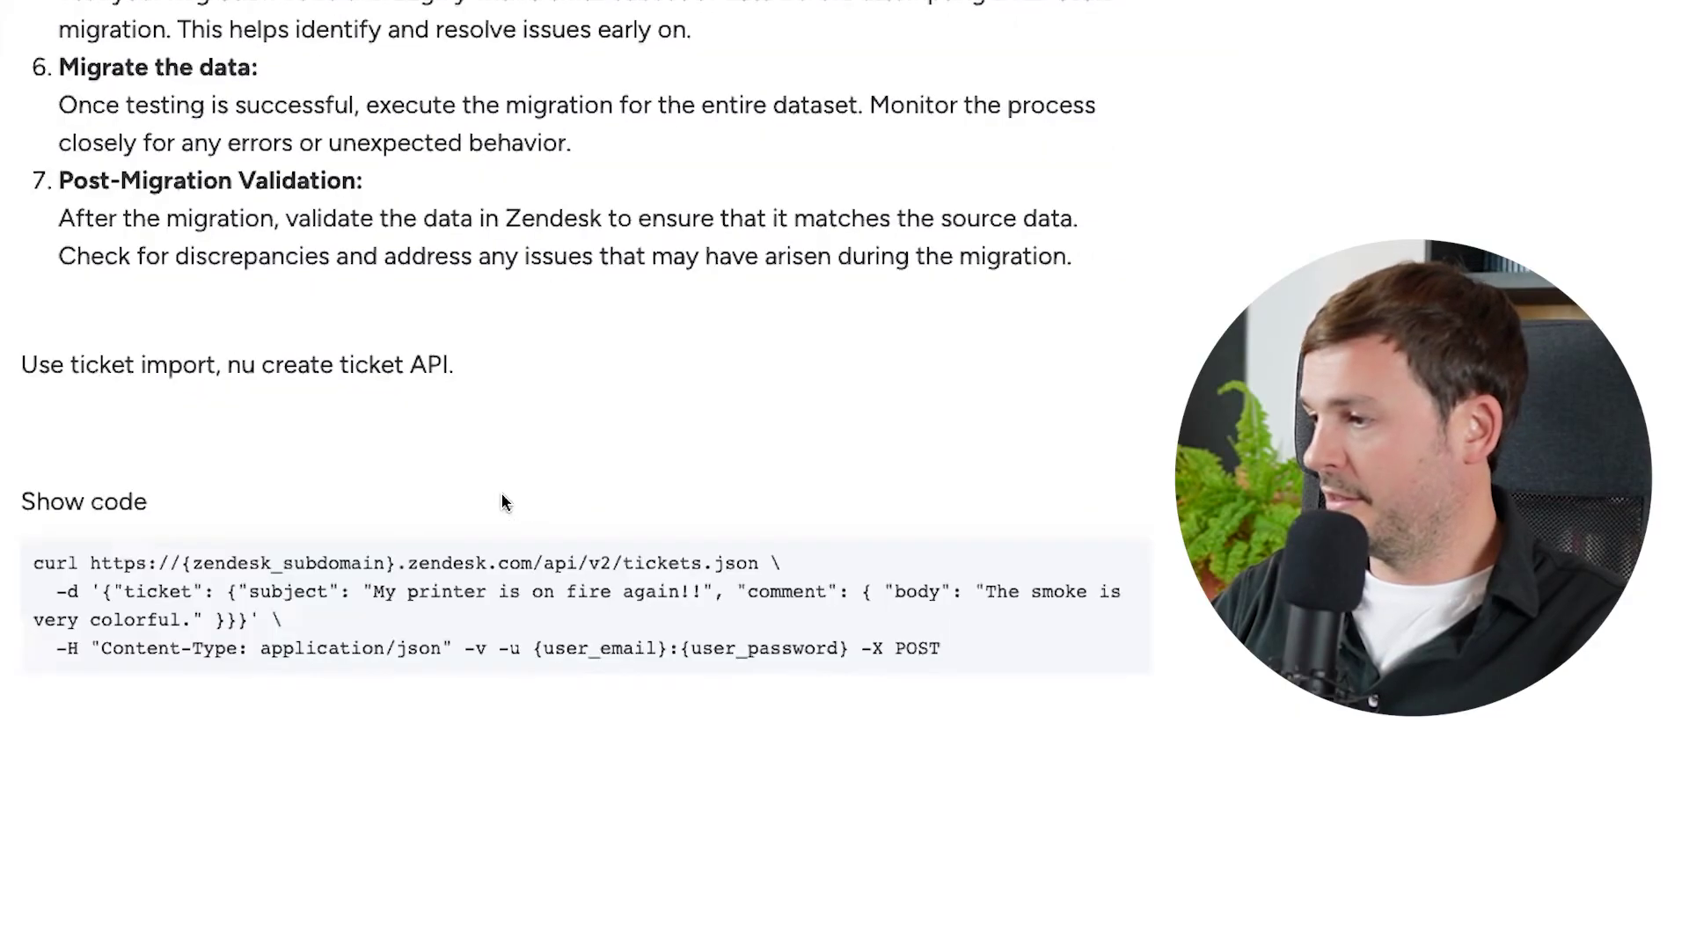
Step: Select the example create-ticket curl command and mark its zendesk_subdomain placeholder
drag(174, 368, 979, 460)
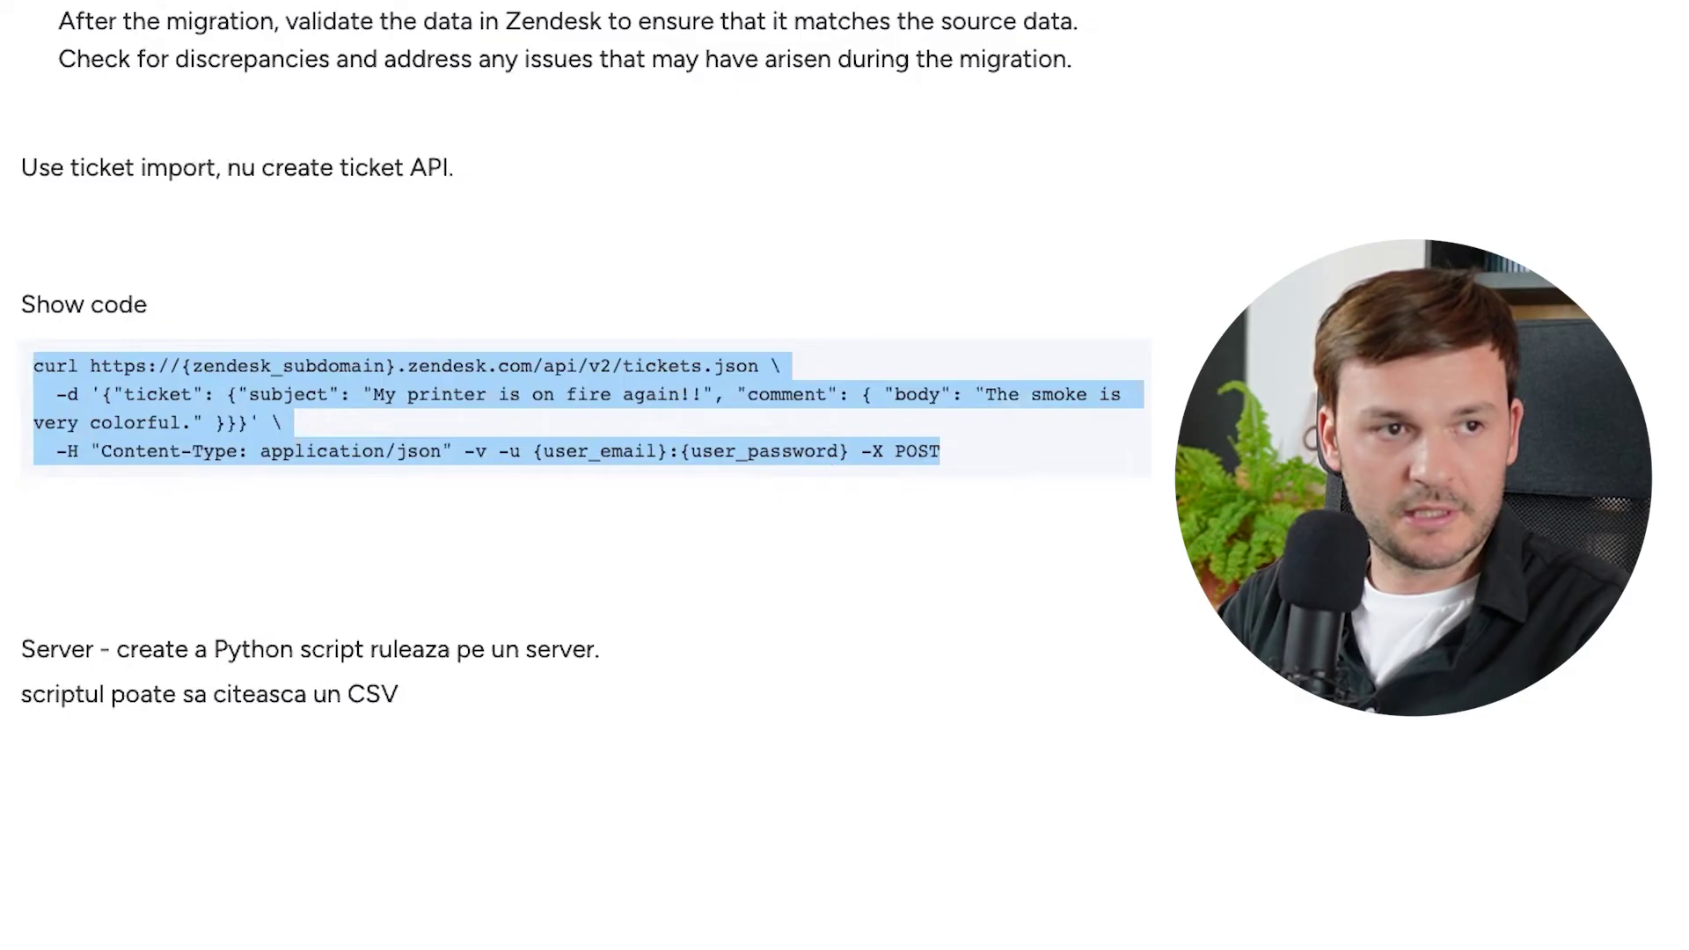
click(766, 445)
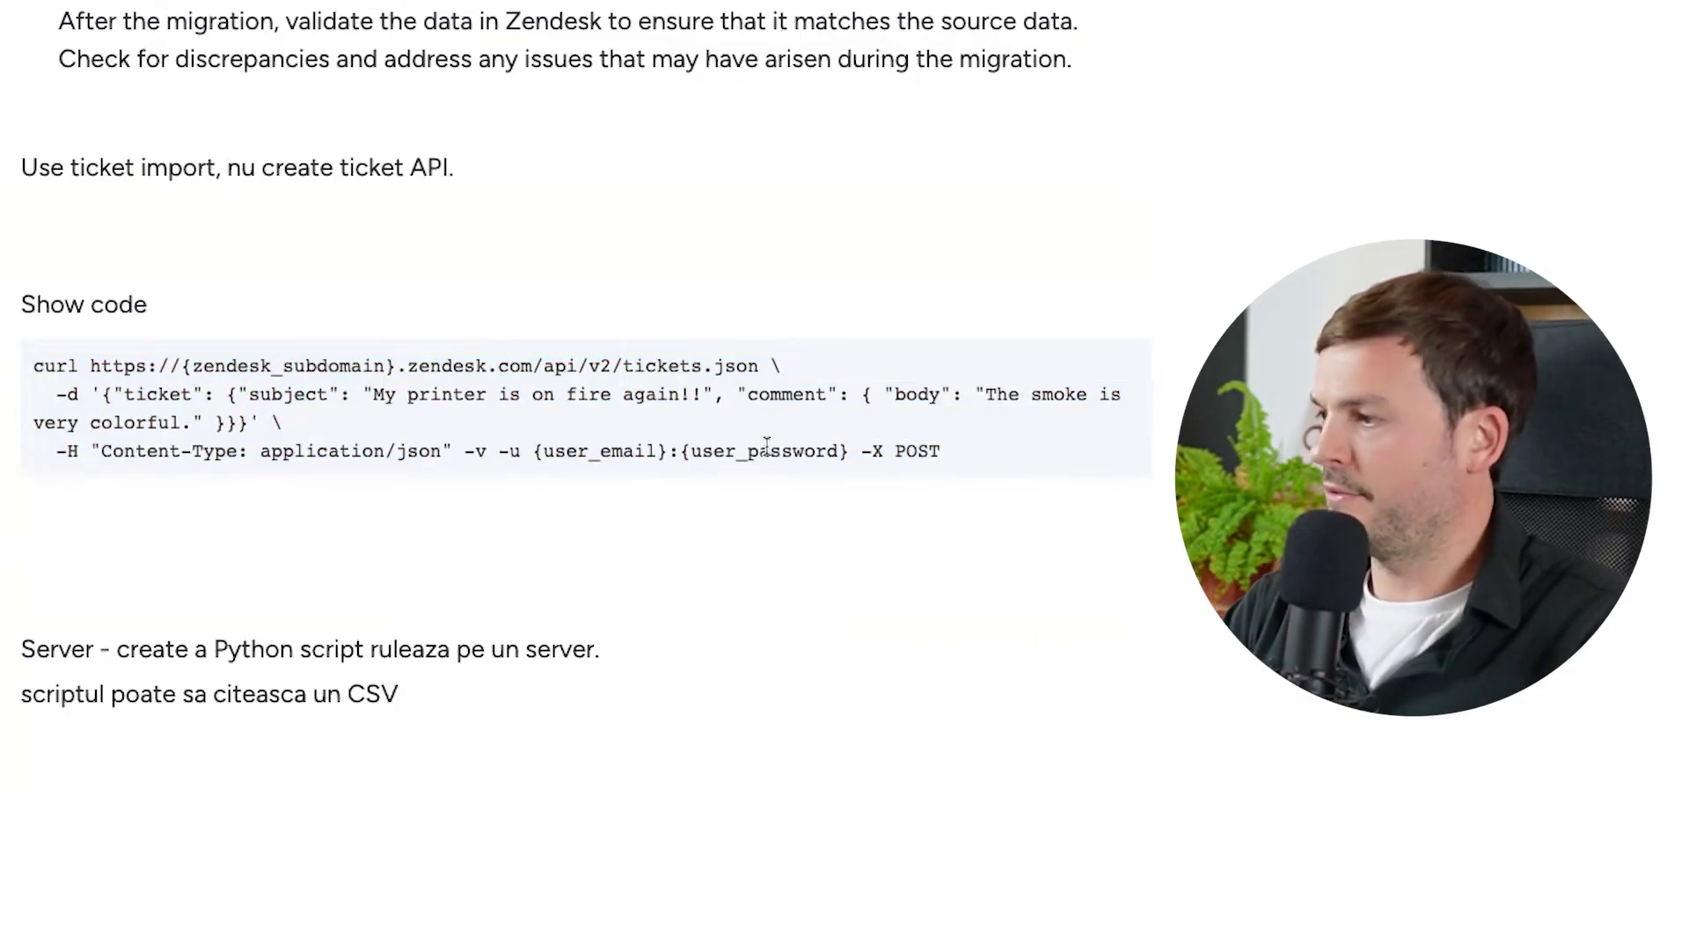
drag(1003, 466, 34, 361)
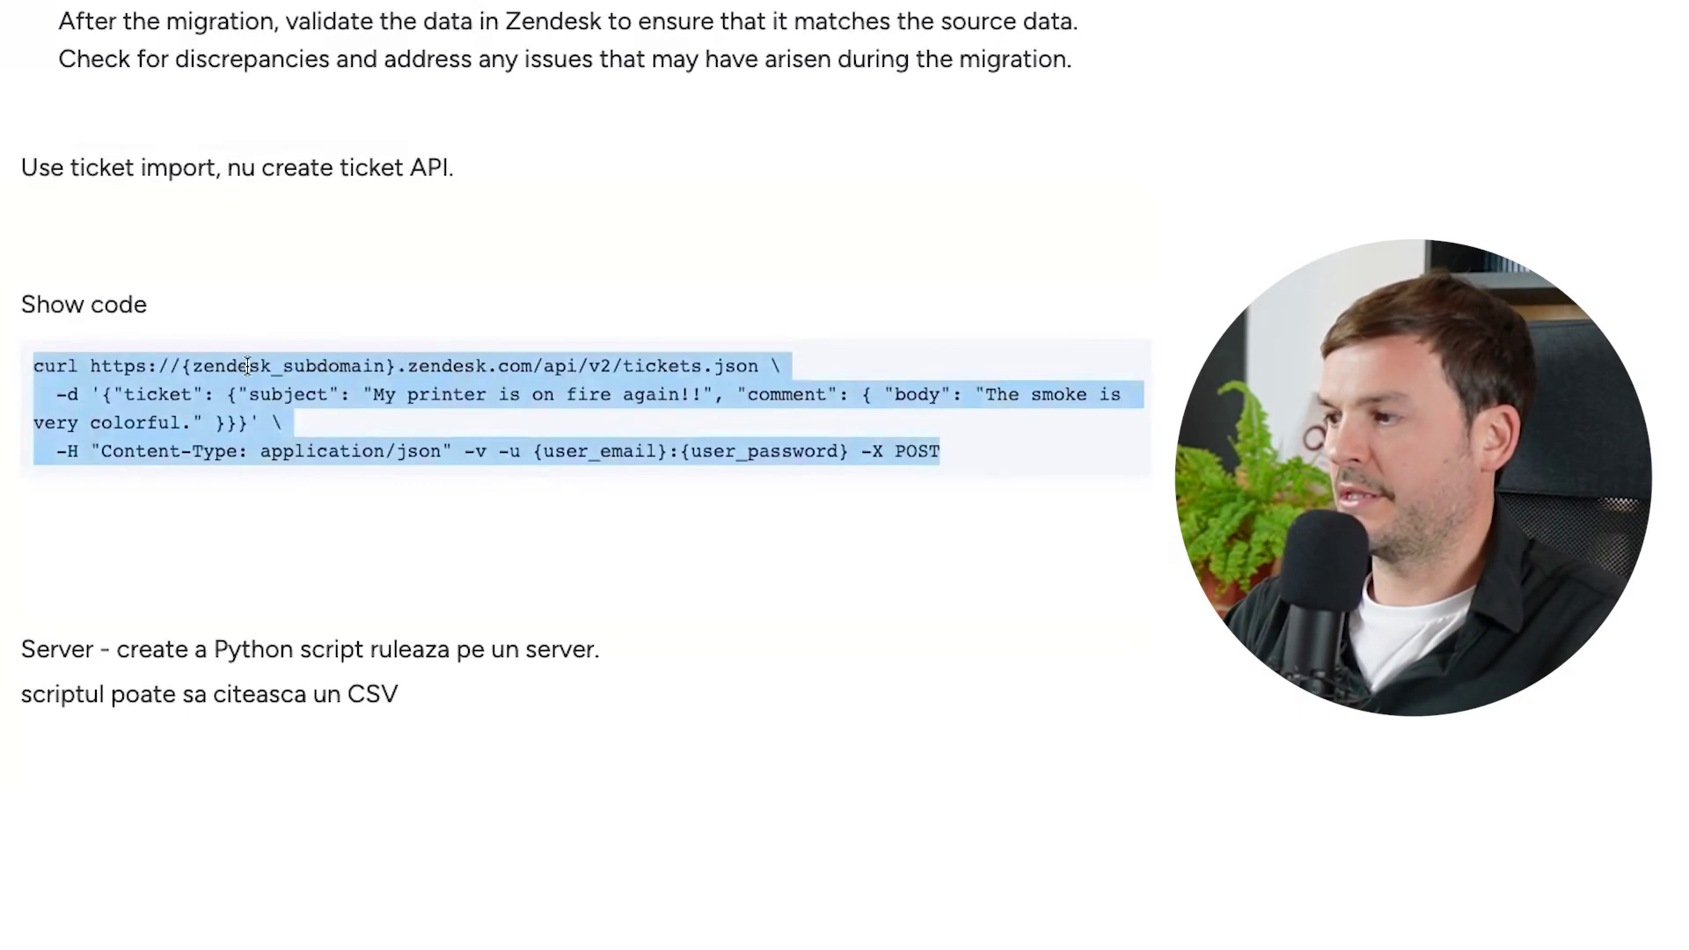
drag(181, 366, 297, 361)
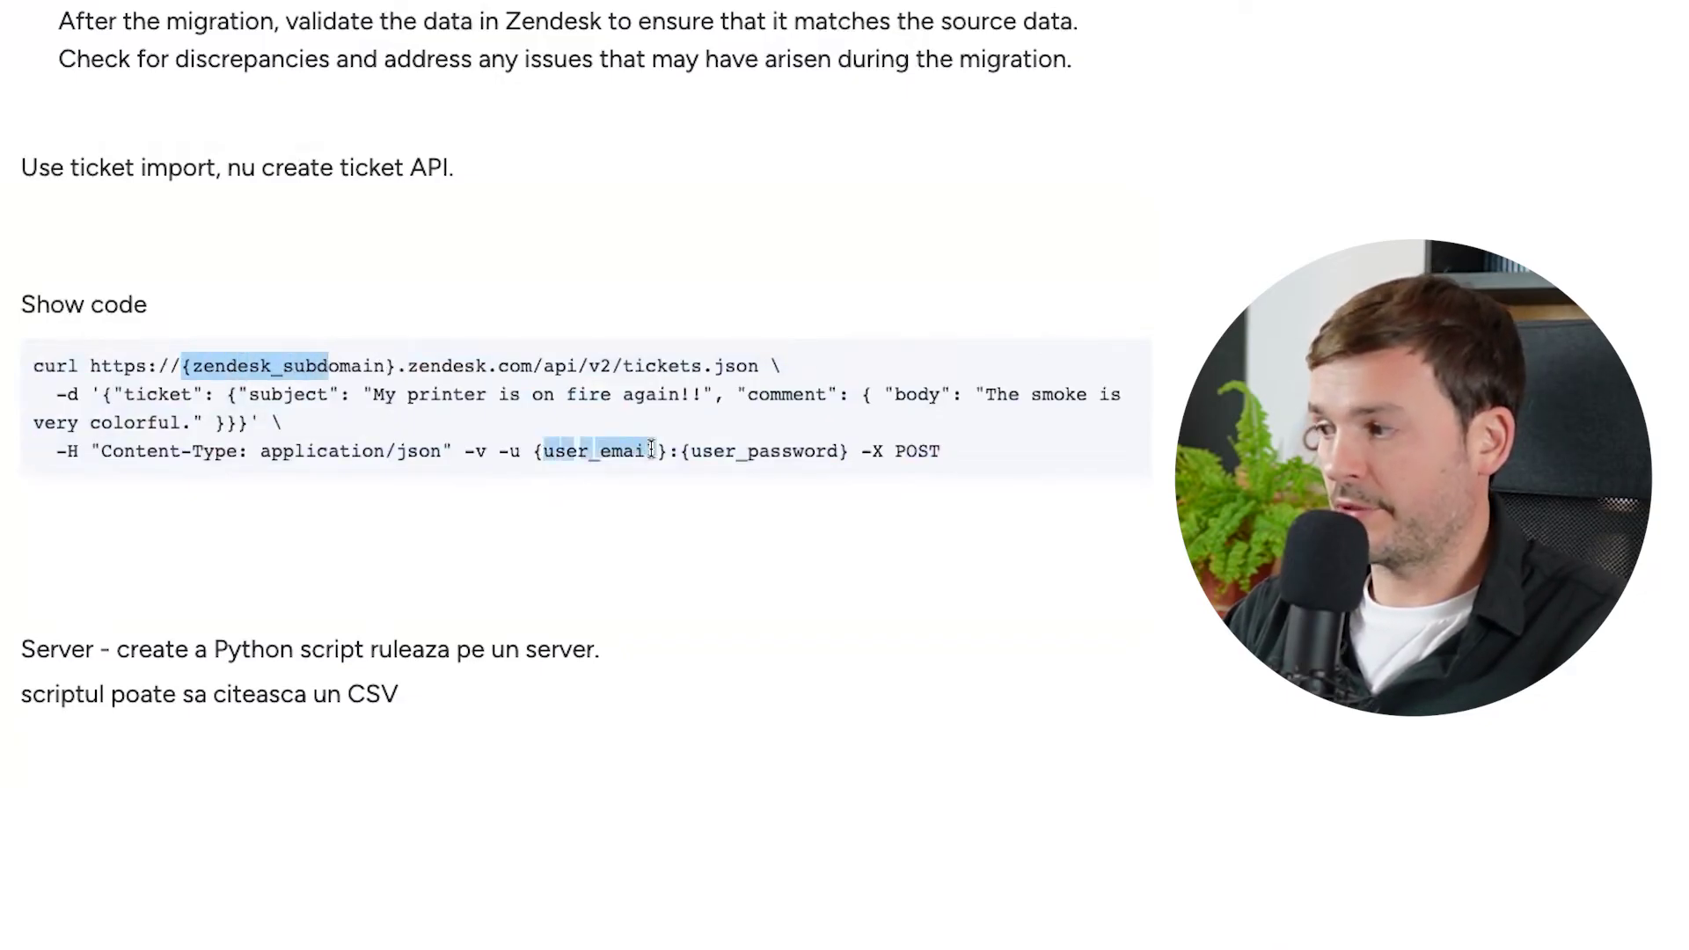
click(718, 449)
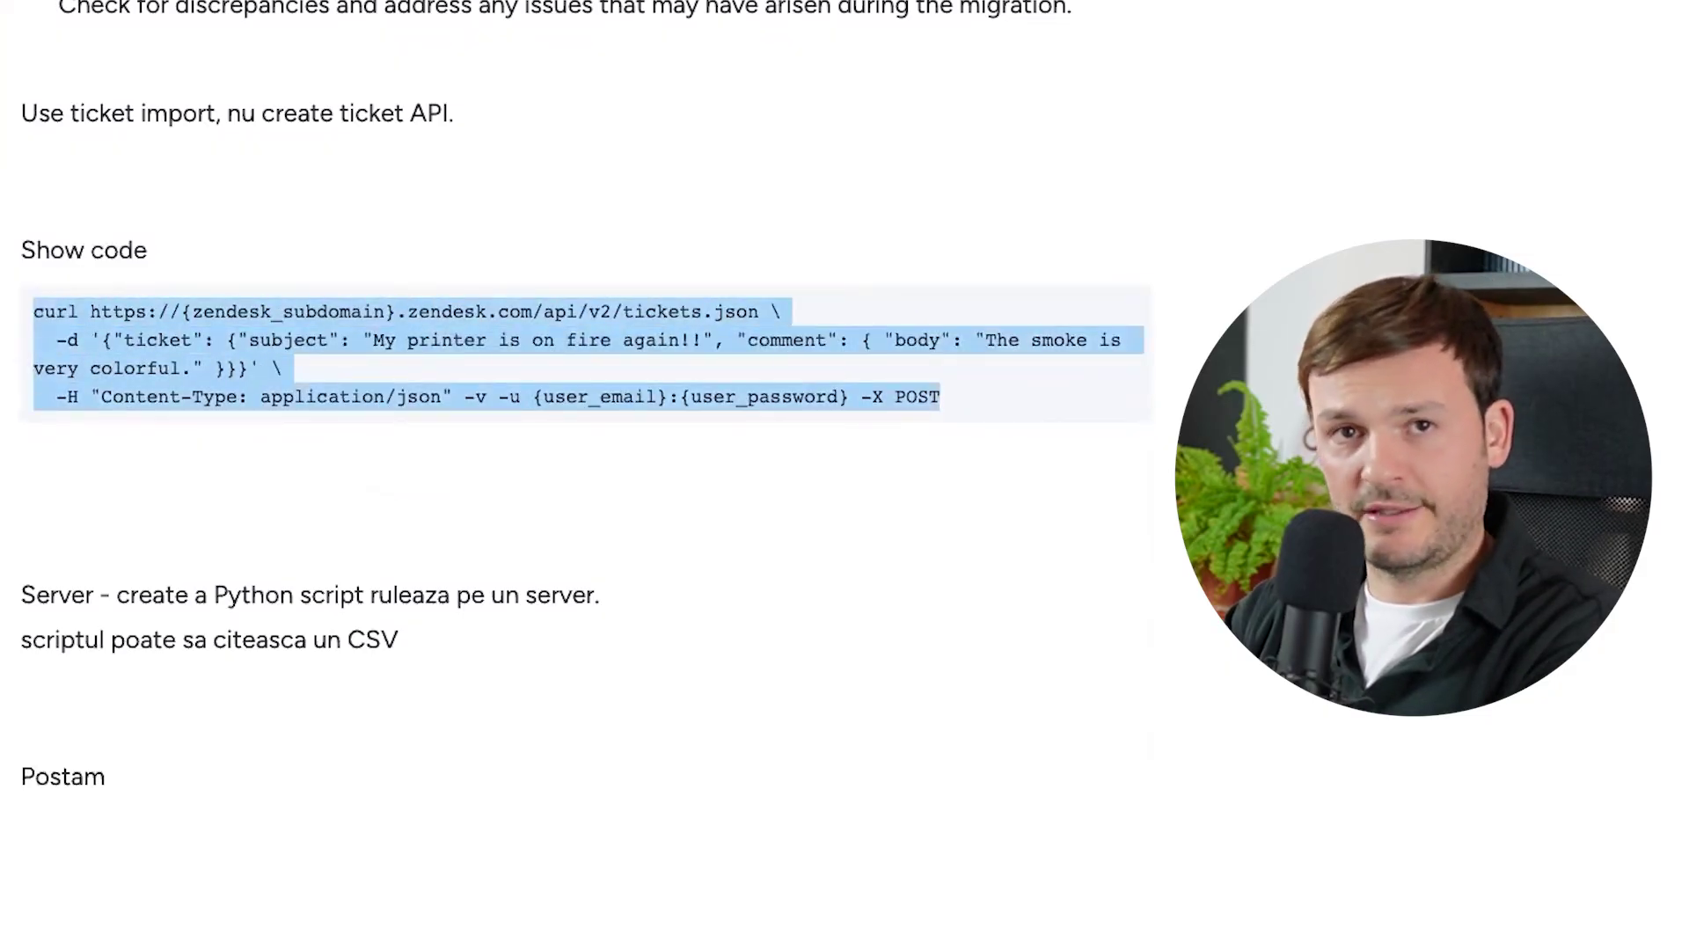
scroll(498, 207, up, 7)
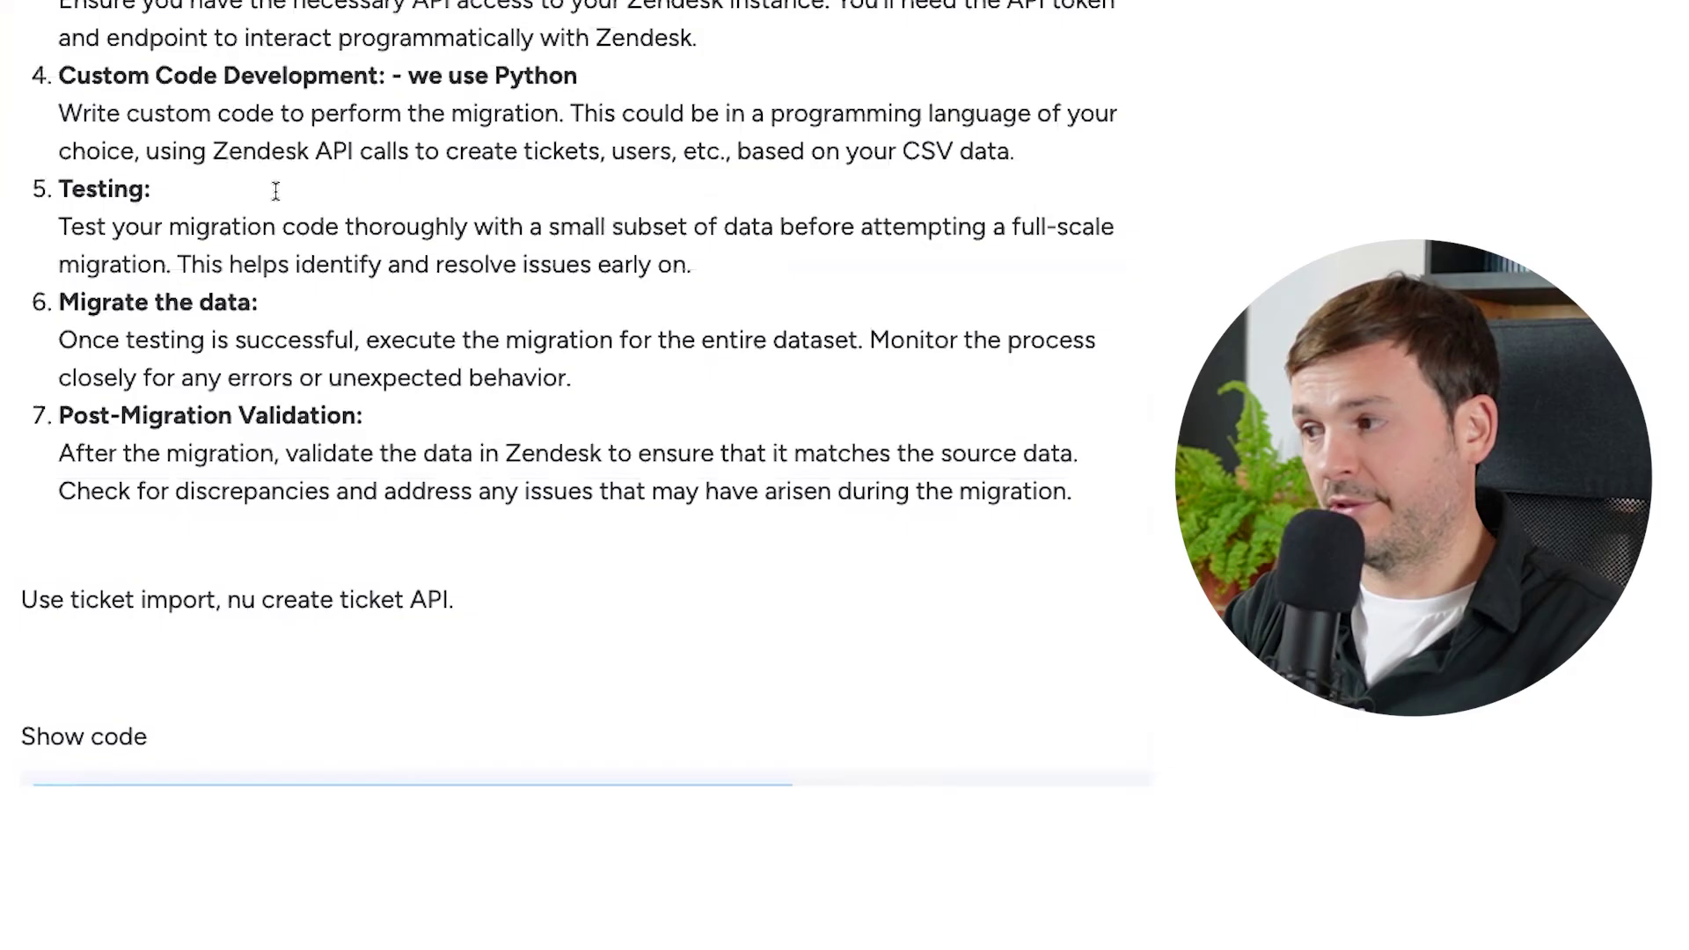